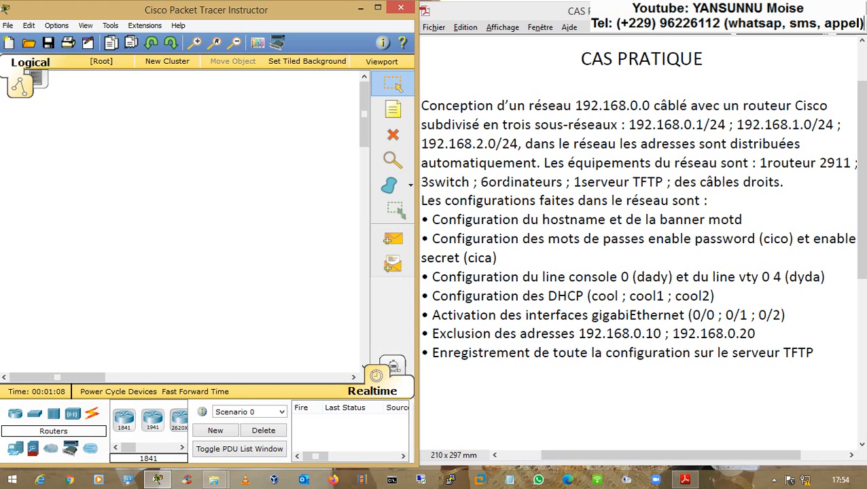
# - Highlight the 192.168.0.1/24 subnet and the automatic address distribution phrase in the brief
pyautogui.moveTo(683, 124); pyautogui.dragTo(704, 124)
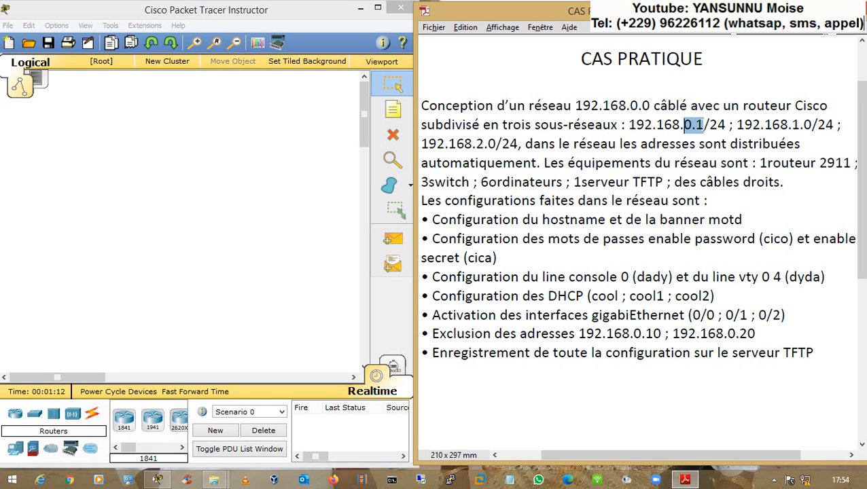
pyautogui.click(725, 125)
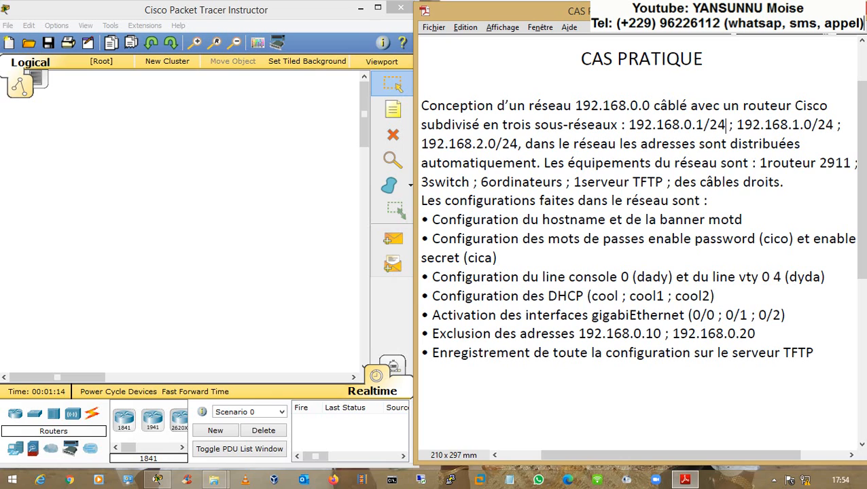
pyautogui.moveTo(694, 124); pyautogui.dragTo(704, 124)
pyautogui.click(703, 125)
pyautogui.moveTo(450, 163); pyautogui.dragTo(523, 163)
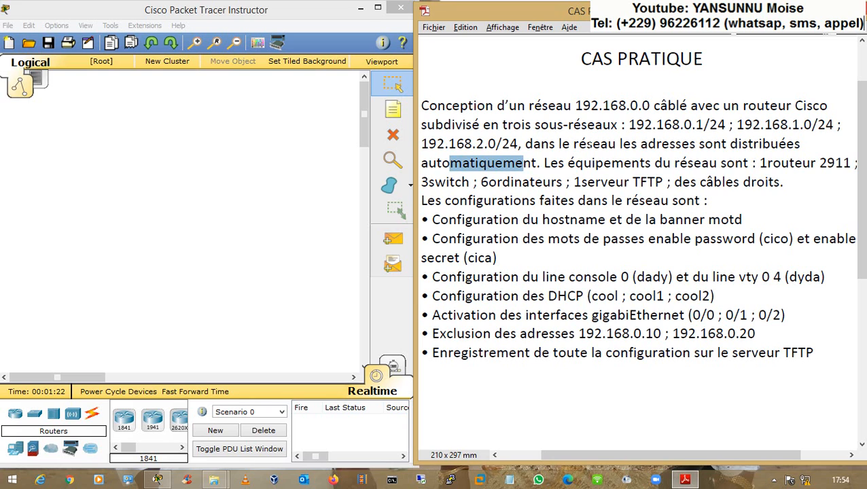
pyautogui.moveTo(640, 145); pyautogui.dragTo(541, 163)
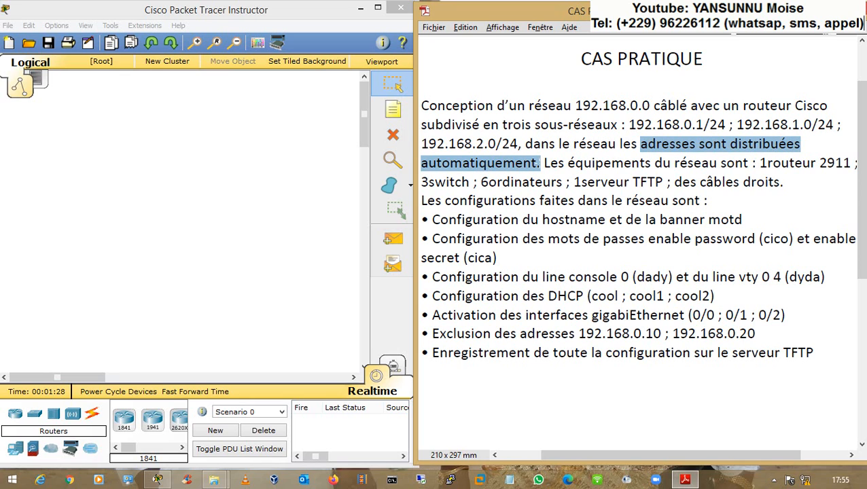
# - Highlight the equipment list, the hostname and banner requirement, and the 2911 router requirement
pyautogui.moveTo(544, 163); pyautogui.dragTo(816, 163)
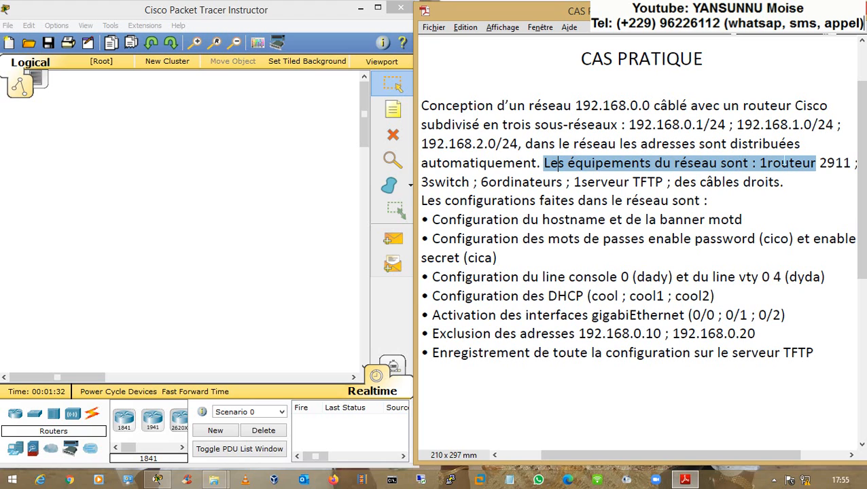
pyautogui.moveTo(558, 163); pyautogui.dragTo(663, 182)
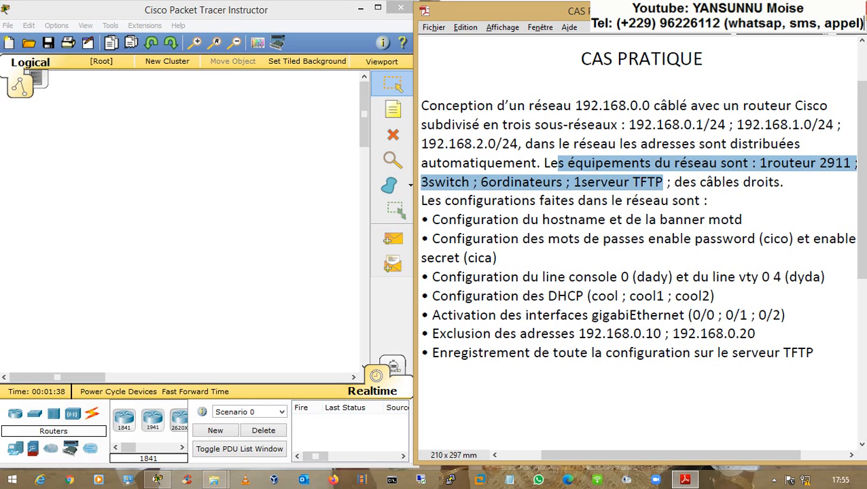
pyautogui.click(565, 220)
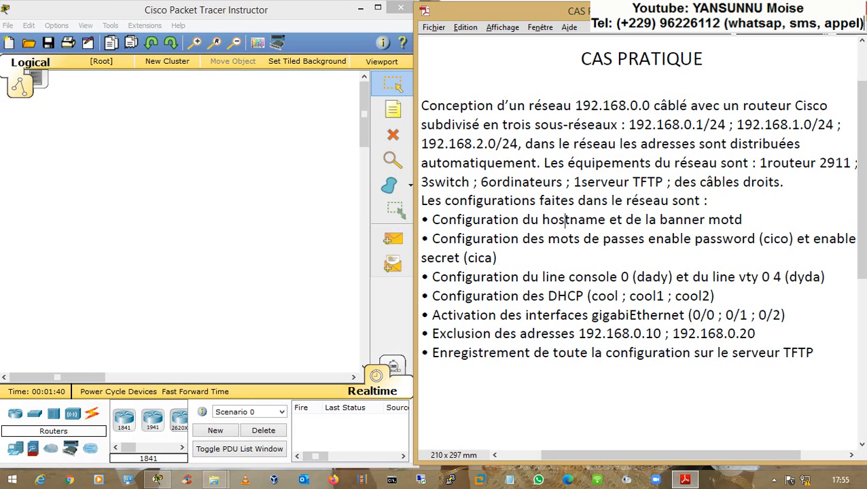
pyautogui.moveTo(454, 221); pyautogui.dragTo(678, 222)
pyautogui.click(613, 201)
pyautogui.click(759, 165)
pyautogui.moveTo(760, 164); pyautogui.dragTo(827, 164)
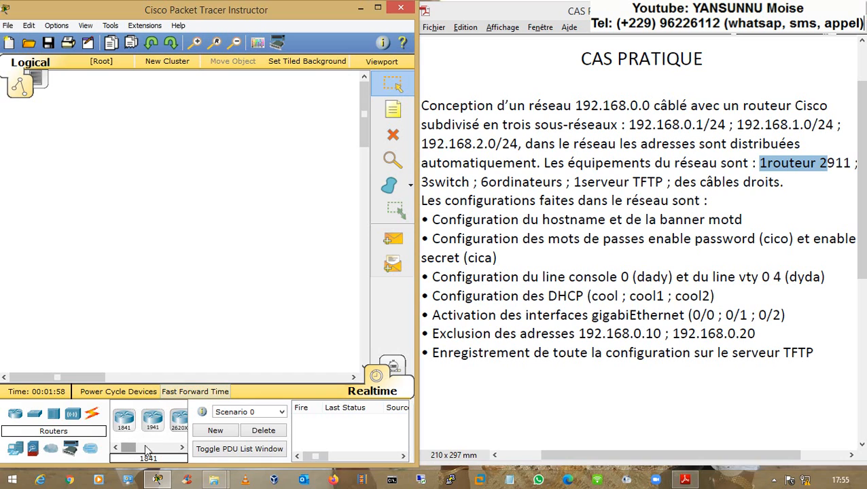
# - Place a 2911 router at the top left of the workspace
pyautogui.click(181, 448)
pyautogui.click(181, 448)
pyautogui.click(182, 448)
pyautogui.click(182, 447)
pyautogui.click(182, 448)
pyautogui.click(181, 448)
pyautogui.click(182, 447)
pyautogui.click(182, 448)
pyautogui.click(181, 448)
pyautogui.click(182, 447)
pyautogui.click(167, 419)
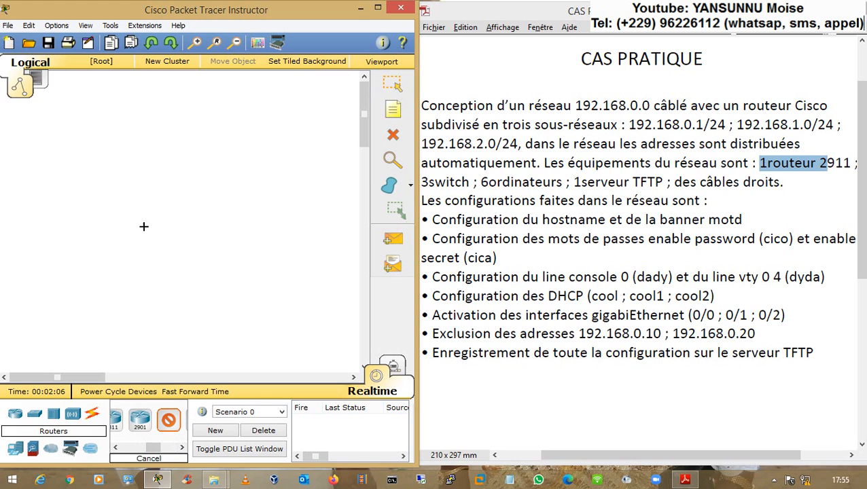
pyautogui.click(134, 136)
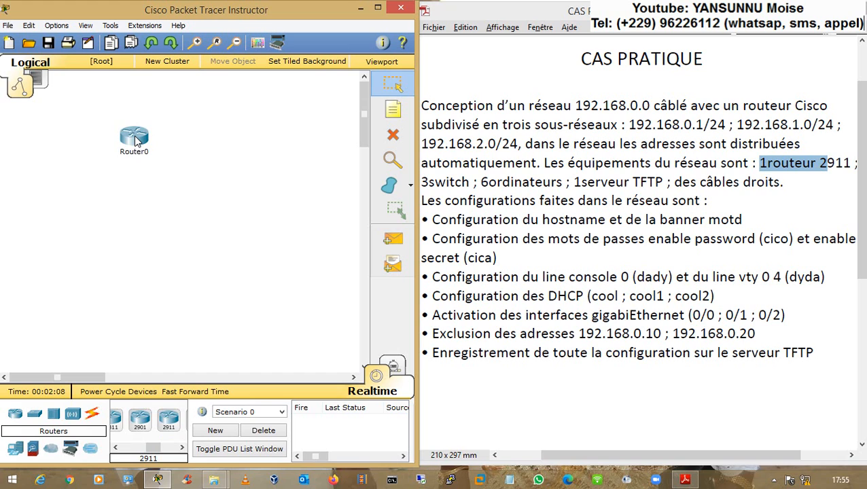
# - Place three 2960 switches (Switch0–Switch2) across the middle of the workspace
pyautogui.click(34, 414)
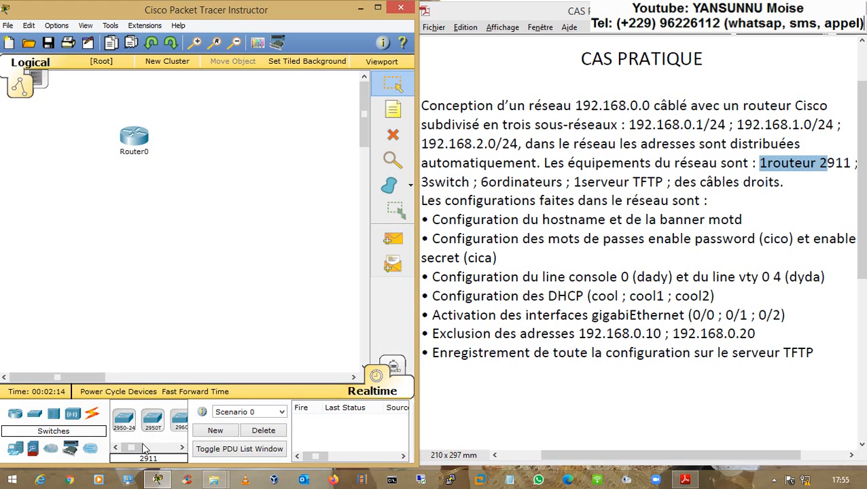
pyautogui.click(180, 419)
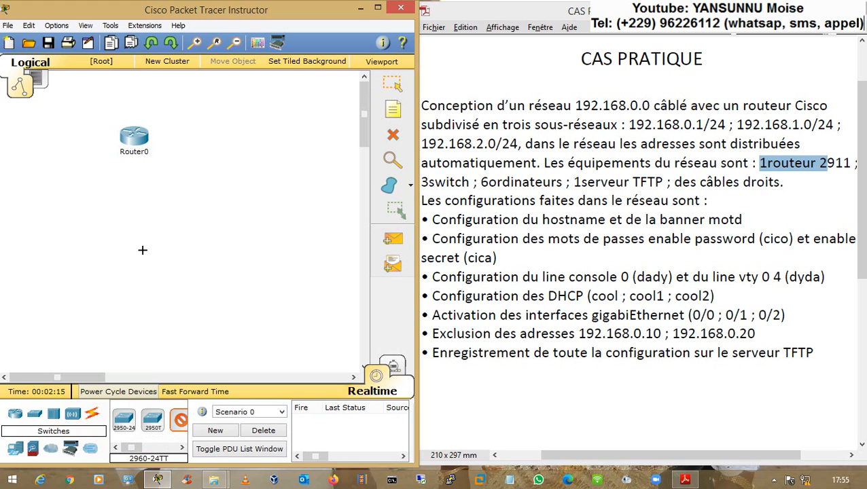
pyautogui.click(42, 216)
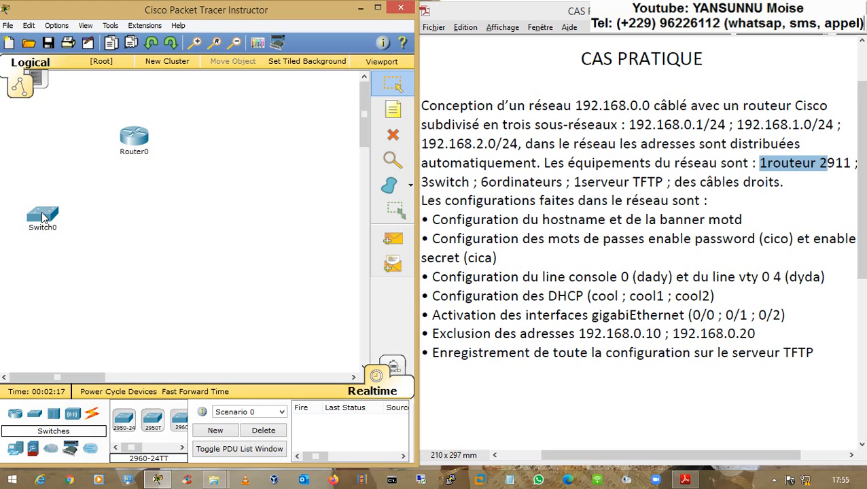
pyautogui.moveTo(42, 216); pyautogui.dragTo(43, 240)
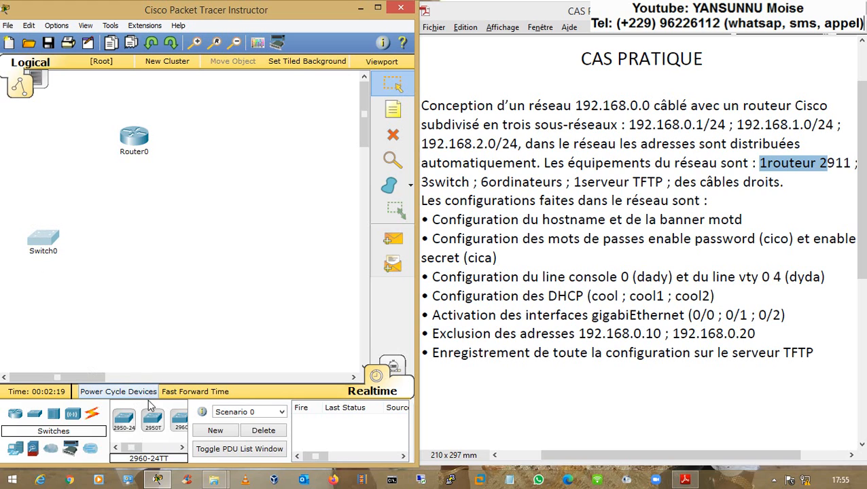
pyautogui.click(179, 420)
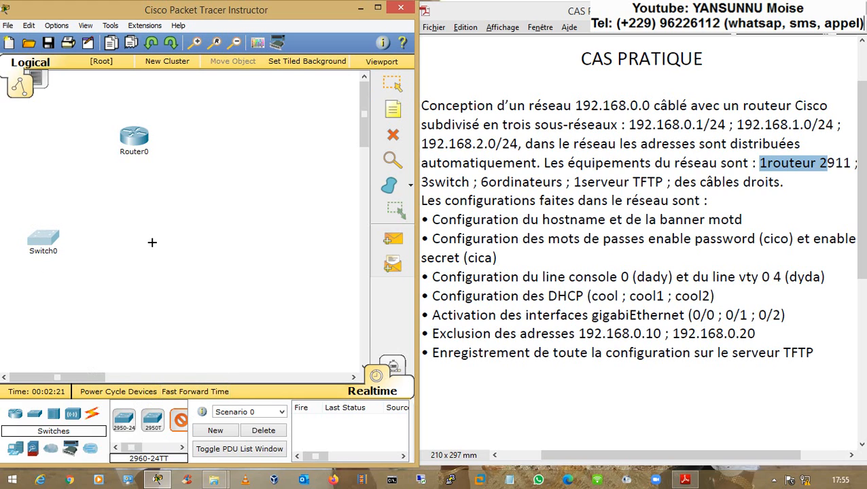
pyautogui.click(151, 241)
pyautogui.click(246, 243)
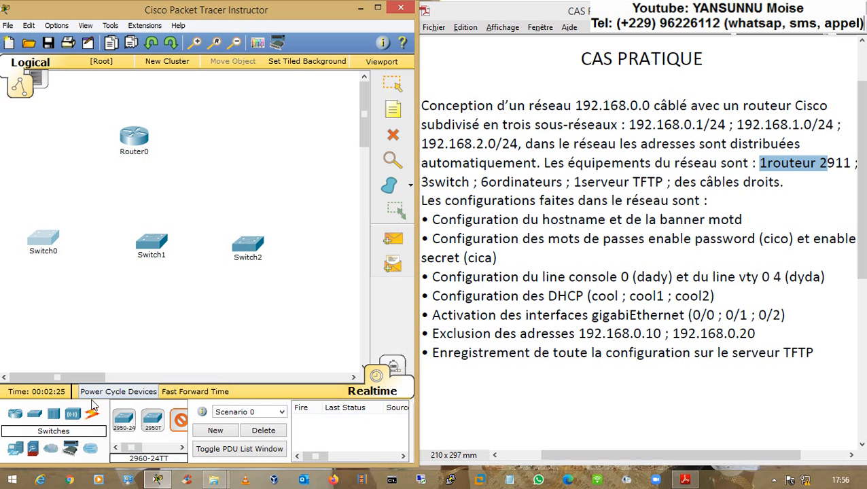
# - Place six generic PCs (PC0–PC5) in a bottom row and a server at the upper right
pyautogui.click(15, 449)
pyautogui.click(123, 419)
pyautogui.click(6, 306)
pyautogui.click(54, 304)
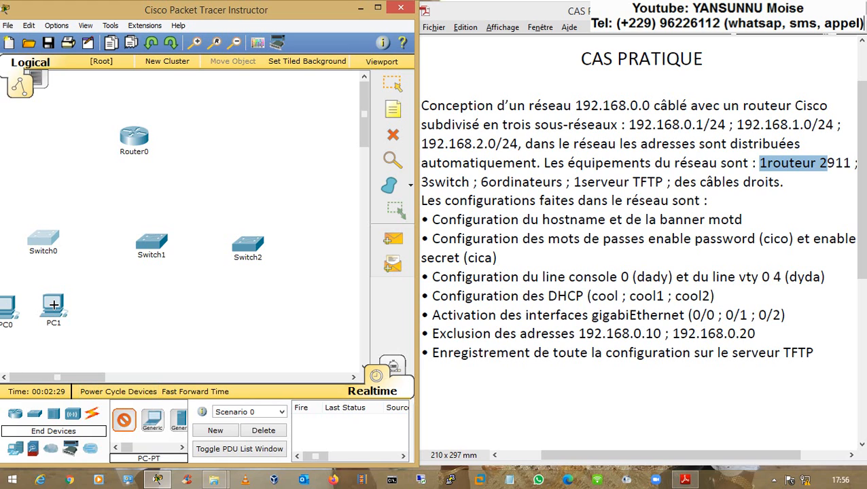
pyautogui.click(119, 304)
pyautogui.click(166, 304)
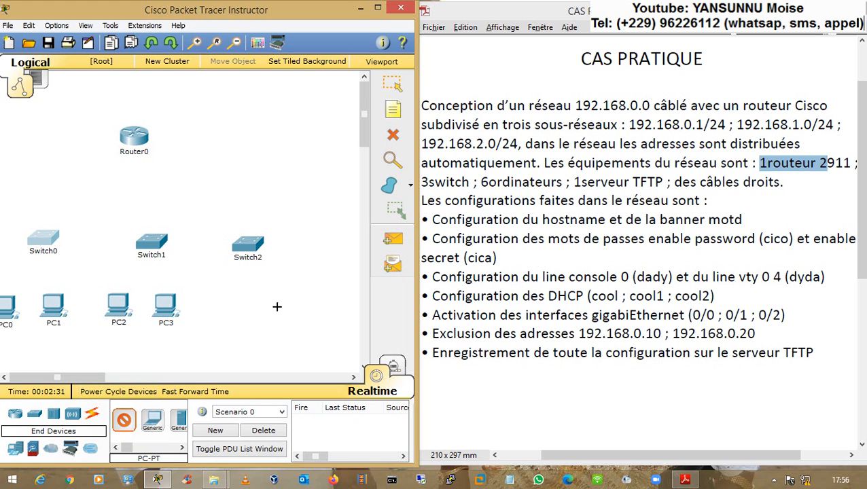
pyautogui.click(277, 306)
pyautogui.click(229, 307)
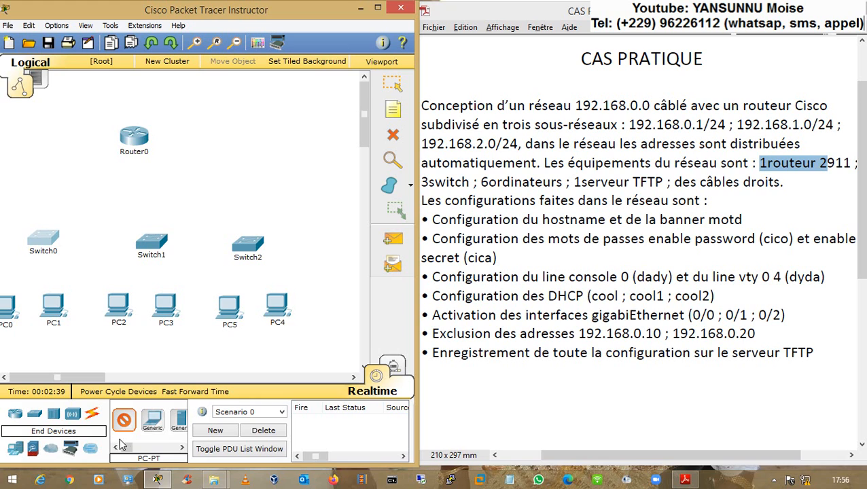
pyautogui.click(179, 422)
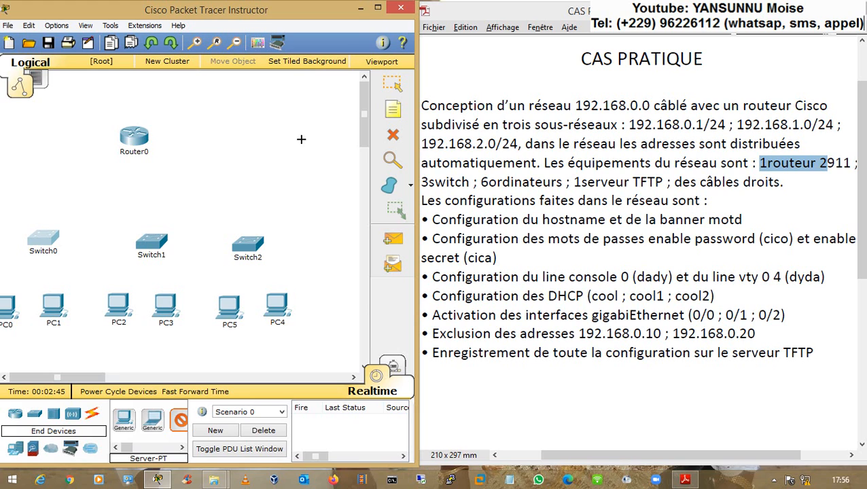
pyautogui.click(302, 140)
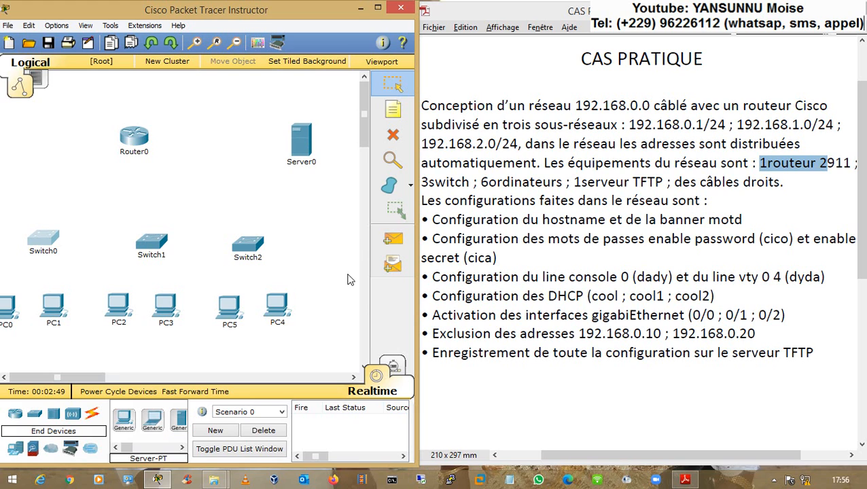
# - Align PC0, PC2, PC3, Switch0 and Switch1 into neat rows
pyautogui.moveTo(17, 116); pyautogui.dragTo(317, 302)
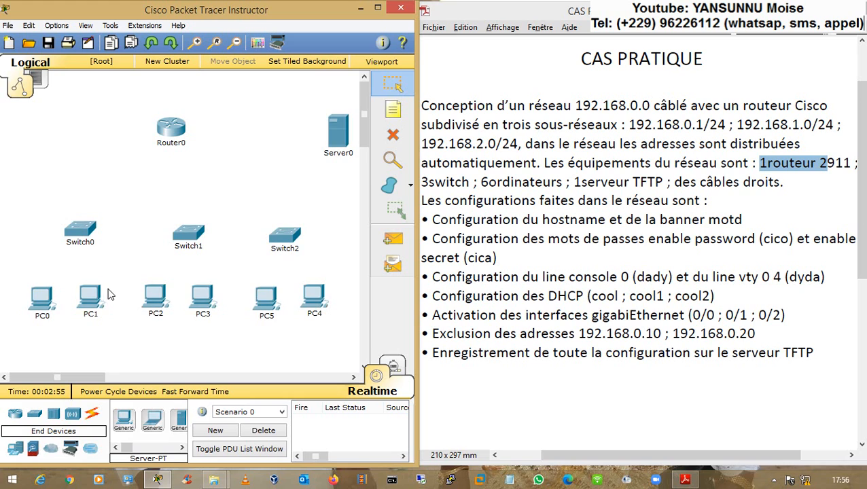
pyautogui.moveTo(42, 301); pyautogui.dragTo(19, 302)
pyautogui.moveTo(85, 301); pyautogui.dragTo(77, 301)
pyautogui.moveTo(76, 233); pyautogui.dragTo(51, 229)
pyautogui.moveTo(183, 234); pyautogui.dragTo(179, 226)
pyautogui.moveTo(160, 303); pyautogui.dragTo(143, 299)
pyautogui.moveTo(202, 299); pyautogui.dragTo(225, 299)
pyautogui.moveTo(145, 302); pyautogui.dragTo(150, 305)
pyautogui.moveTo(222, 295); pyautogui.dragTo(212, 299)
# - Line up Switch2, PC4 and PC5, then select the Copper Straight-Through cable
pyautogui.moveTo(282, 239); pyautogui.dragTo(299, 228)
pyautogui.click(315, 302)
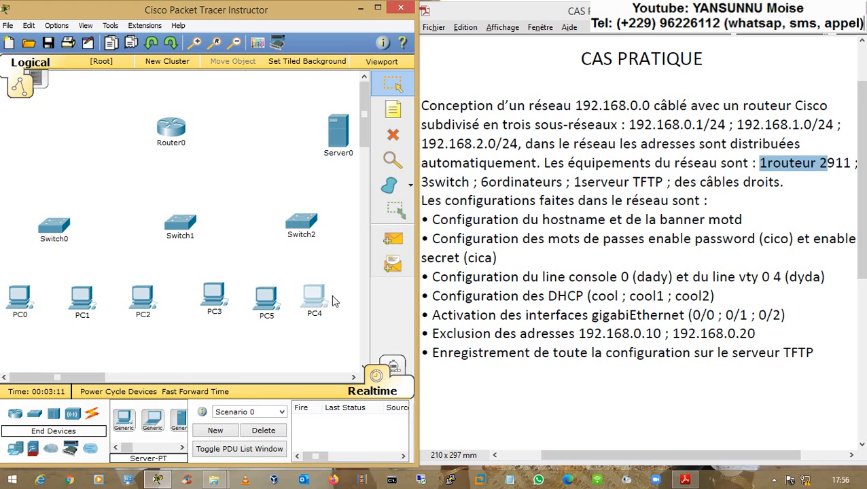
pyautogui.moveTo(328, 303); pyautogui.dragTo(344, 296)
pyautogui.moveTo(271, 303); pyautogui.dragTo(280, 296)
pyautogui.moveTo(340, 296); pyautogui.dragTo(332, 306)
pyautogui.click(278, 303)
pyautogui.moveTo(277, 303); pyautogui.dragTo(277, 305)
pyautogui.click(91, 412)
pyautogui.click(178, 425)
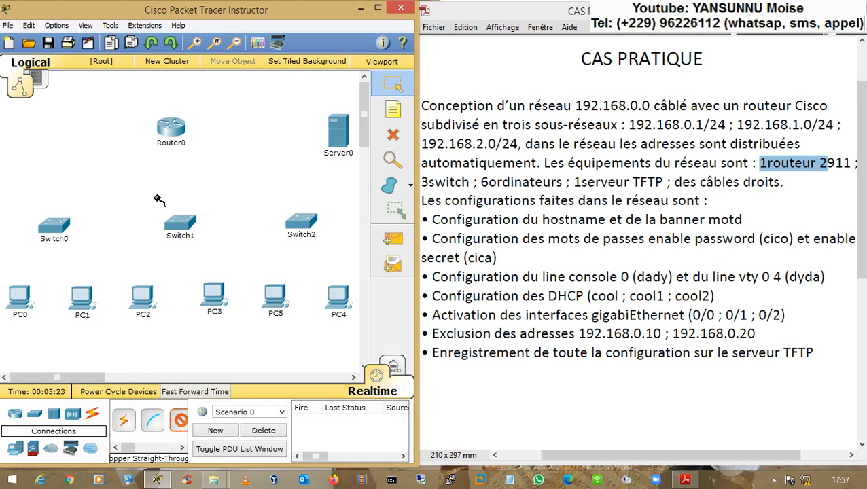
# - Cable PC0 and PC1 to Switch0 on FastEthernet0/1 and 0/2
pyautogui.press('Escape')
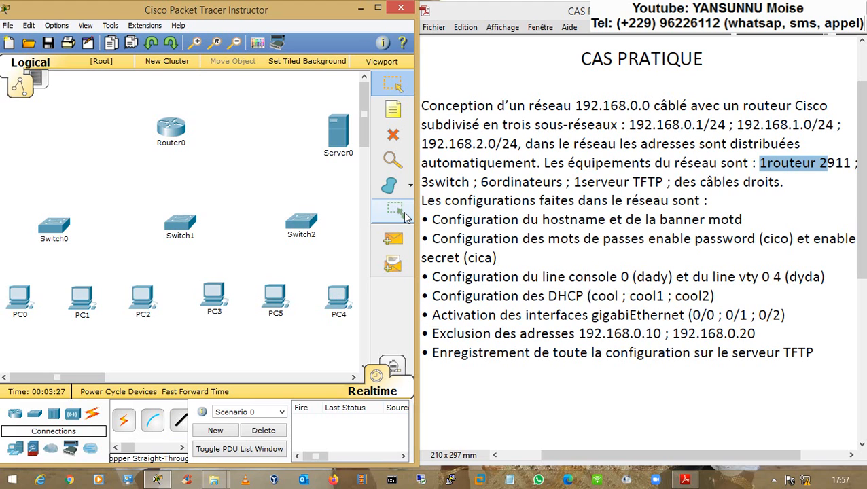
pyautogui.click(180, 419)
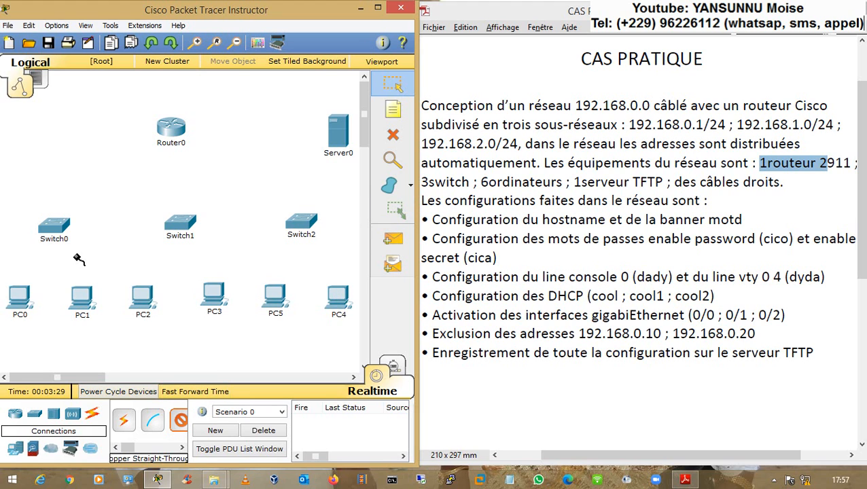
pyautogui.click(53, 226)
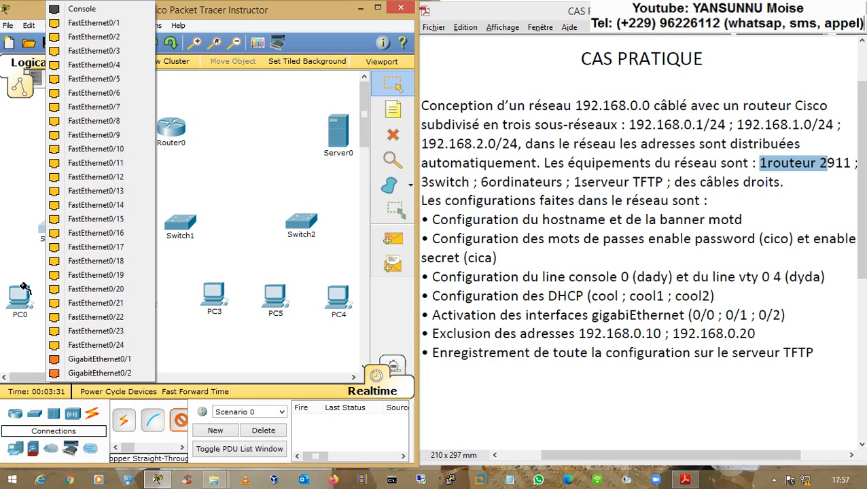
pyautogui.click(94, 22)
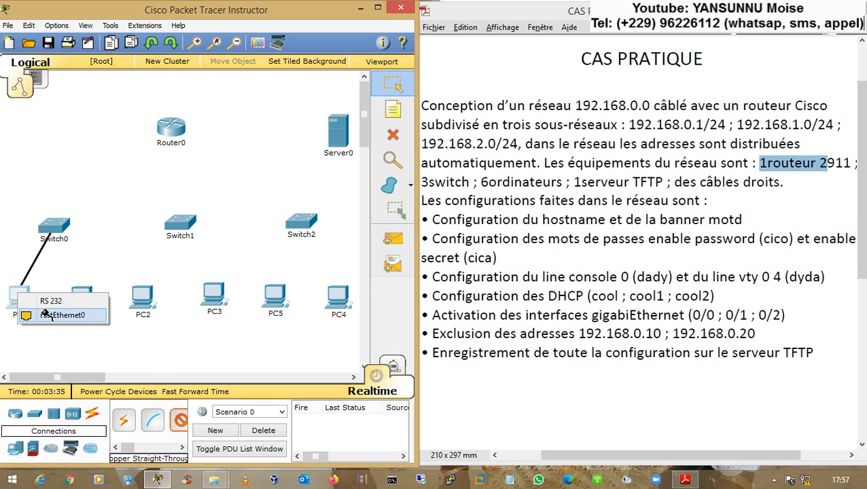
pyautogui.click(48, 315)
pyautogui.click(78, 303)
pyautogui.click(52, 227)
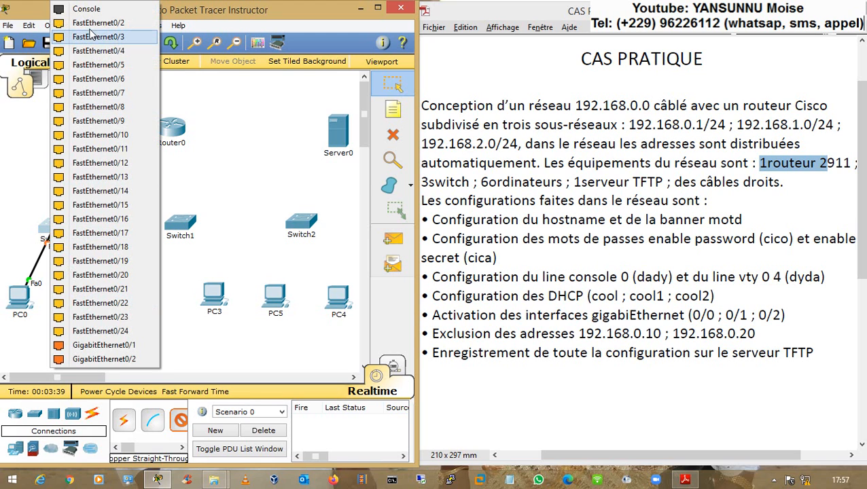
pyautogui.click(88, 24)
# - Cable PC2 and PC3 to Switch1, with PC3 on port Fa0/17
pyautogui.click(179, 230)
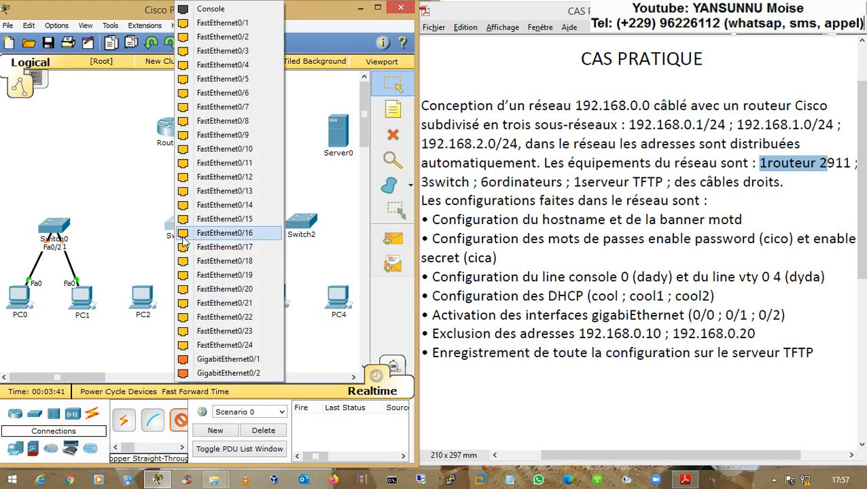
pyautogui.click(204, 178)
pyautogui.click(142, 296)
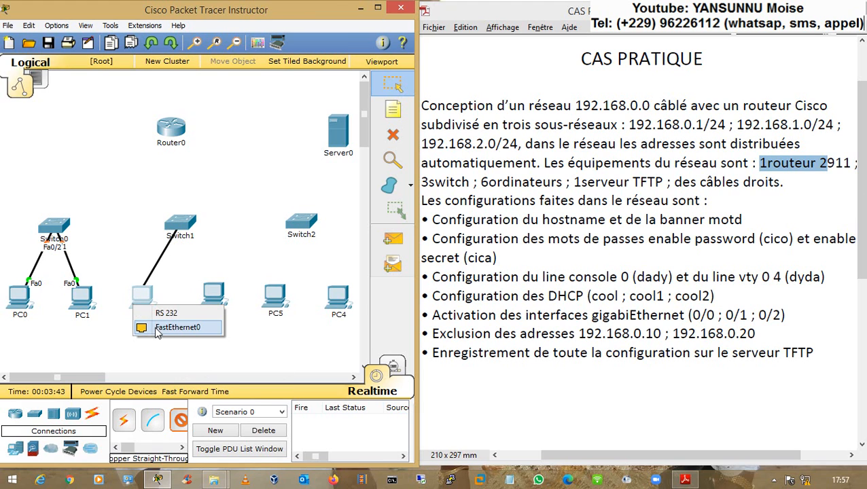
pyautogui.click(176, 327)
pyautogui.click(182, 230)
pyautogui.click(222, 233)
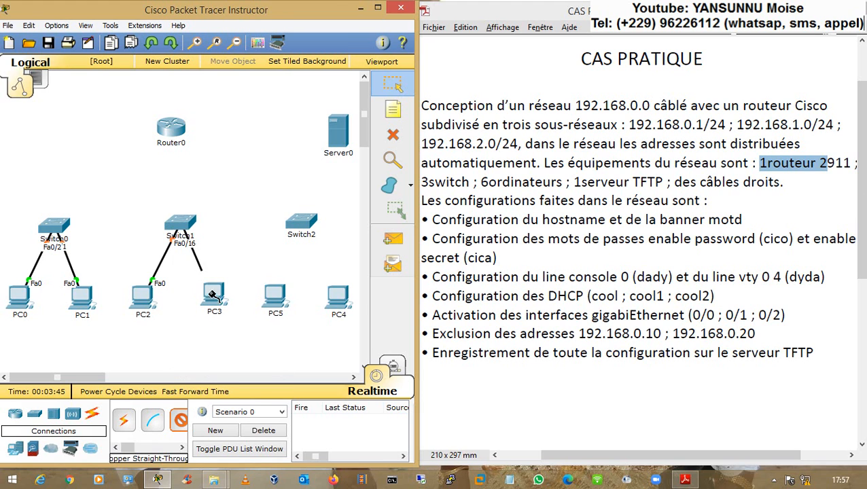
pyautogui.click(212, 294)
pyautogui.click(241, 321)
# - Cable PC5 and PC4 to Switch2 on ports Fa0/17 and Fa0/18
pyautogui.click(275, 295)
pyautogui.click(299, 316)
pyautogui.click(304, 224)
pyautogui.click(321, 245)
pyautogui.click(307, 226)
pyautogui.click(321, 249)
pyautogui.click(339, 303)
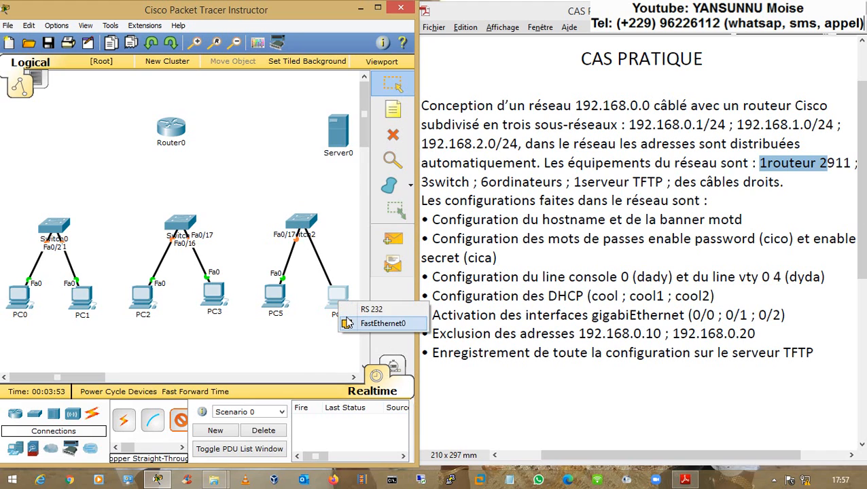
pyautogui.click(347, 323)
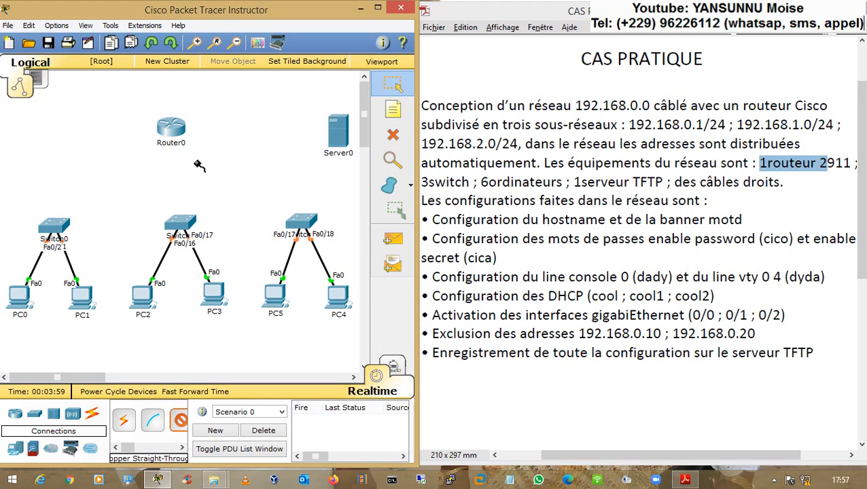
pyautogui.press('Escape')
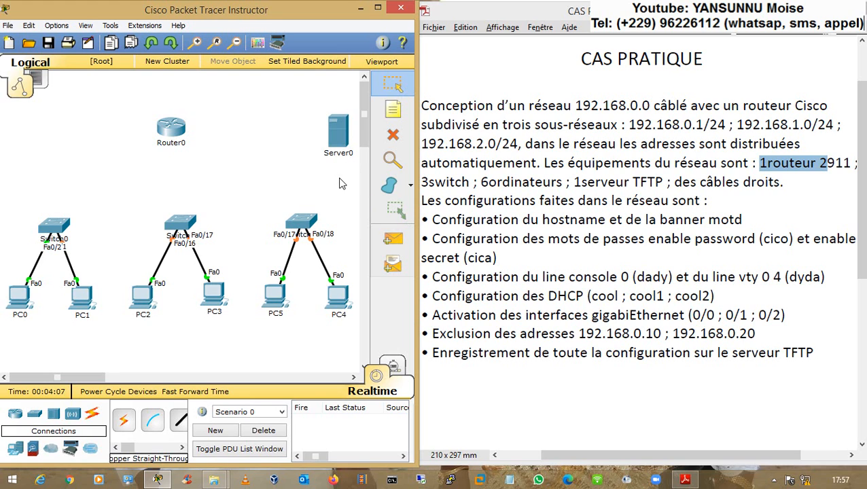
pyautogui.moveTo(181, 135); pyautogui.dragTo(196, 134)
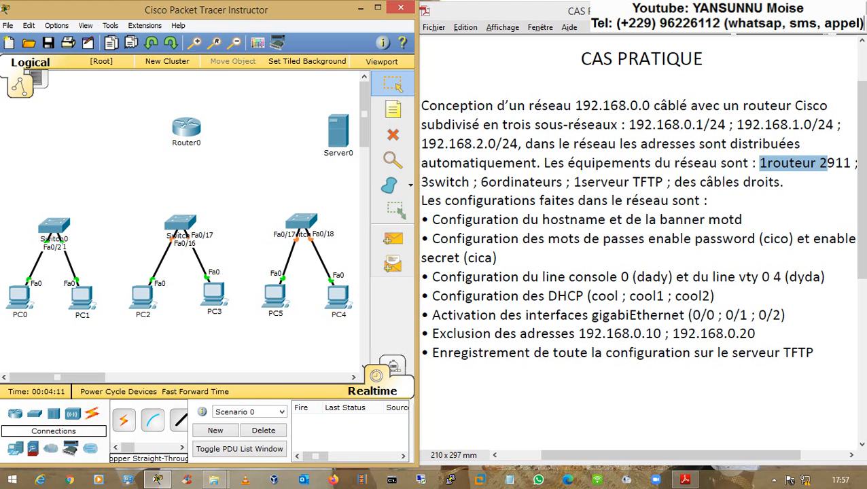
pyautogui.moveTo(433, 219); pyautogui.dragTo(704, 224)
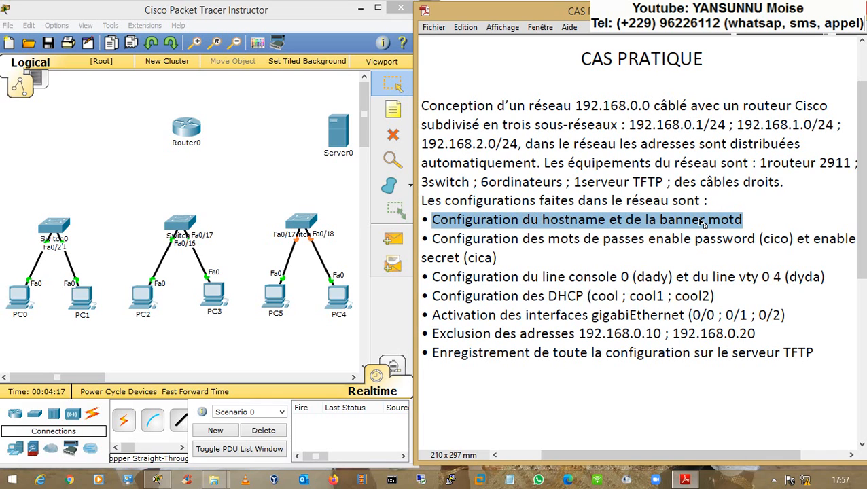
pyautogui.click(698, 221)
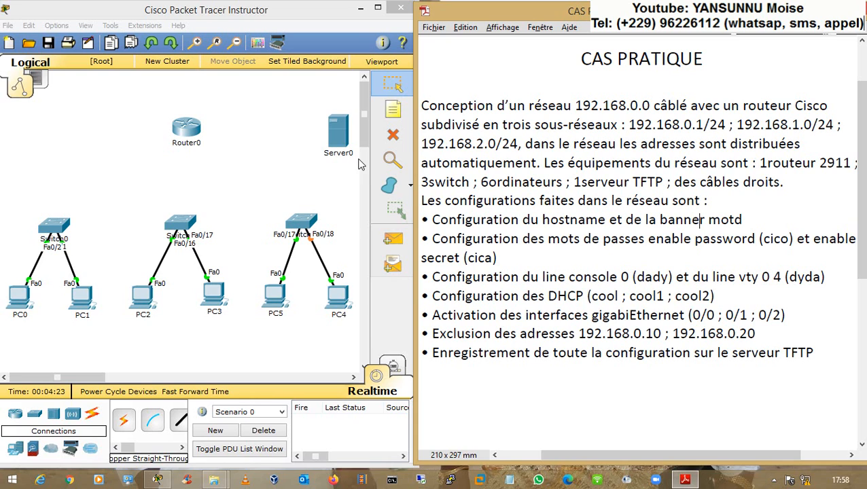
# - Open Router0's CLI, decline the initial configuration dialog, and check the task brief
pyautogui.click(195, 128)
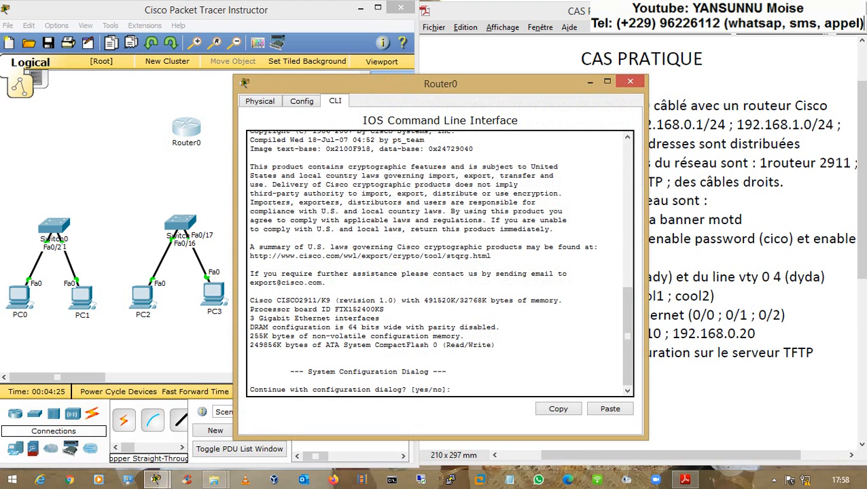
pyautogui.write('N')
pyautogui.press('Return')
pyautogui.press('Return')
pyautogui.press('Return')
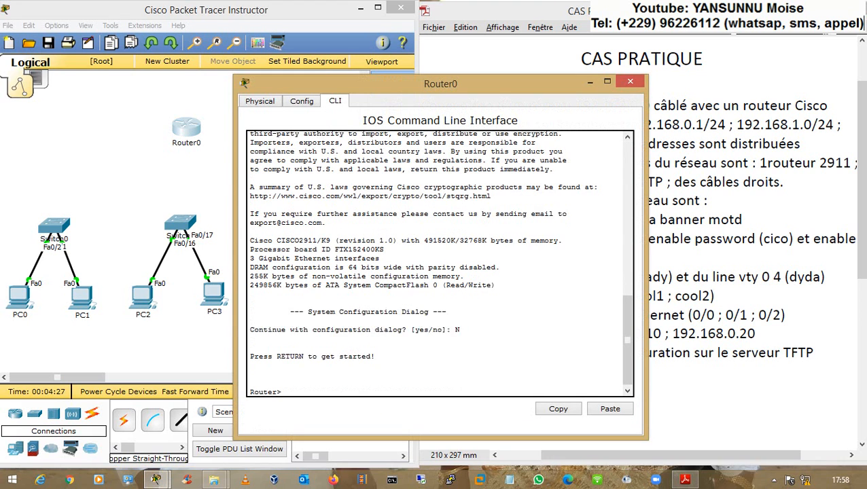
pyautogui.moveTo(250, 383); pyautogui.dragTo(278, 381)
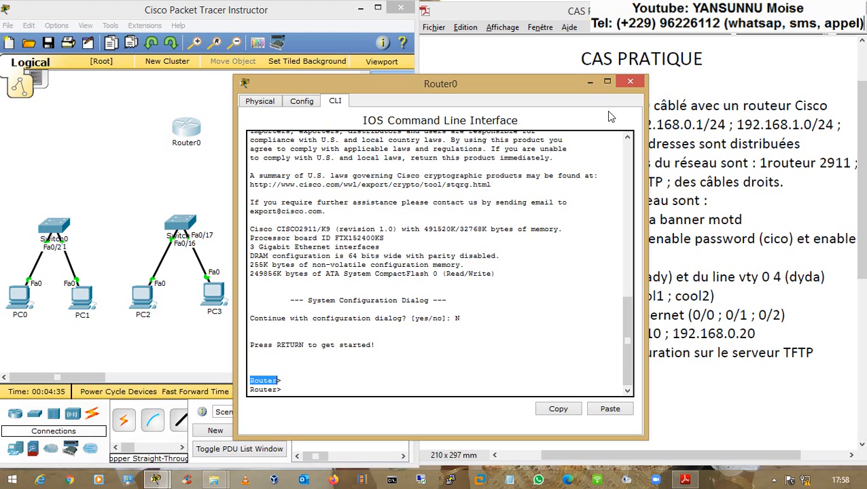
pyautogui.click(681, 144)
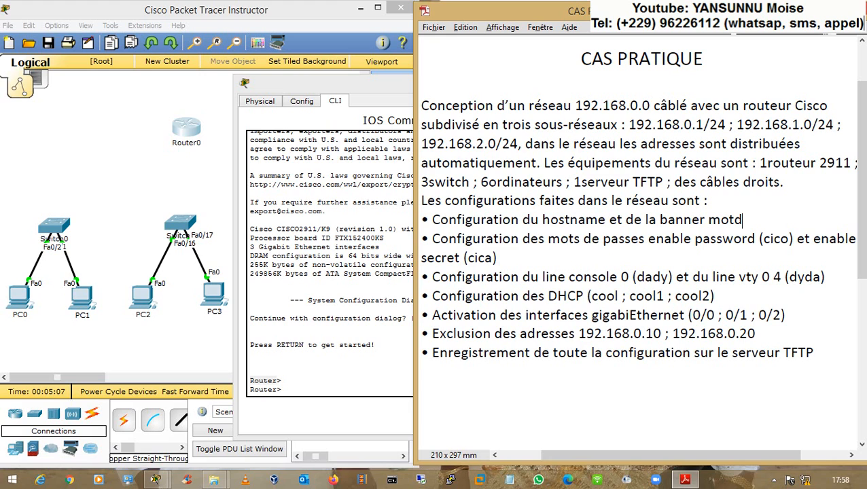
pyautogui.click(250, 362)
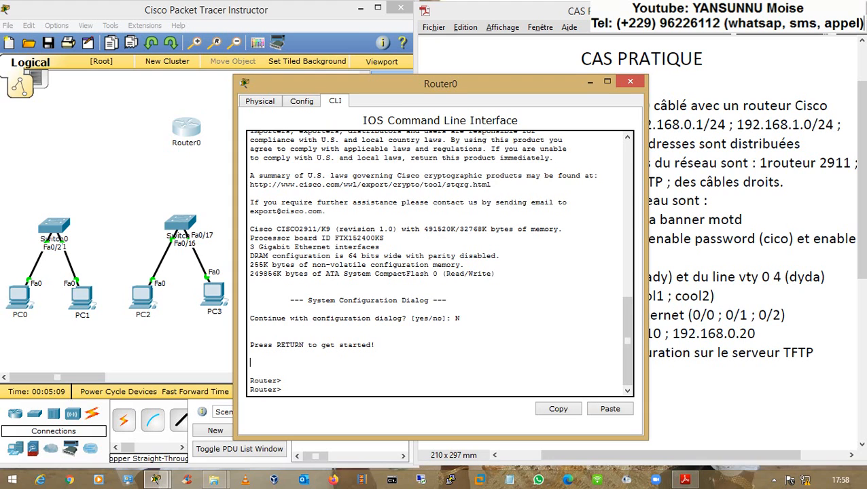
# - Enter enable and conf t, then set the hostname to R-YANS
pyautogui.write('EN')
pyautogui.press('Return')
pyautogui.write('CONF T')
pyautogui.press('Return')
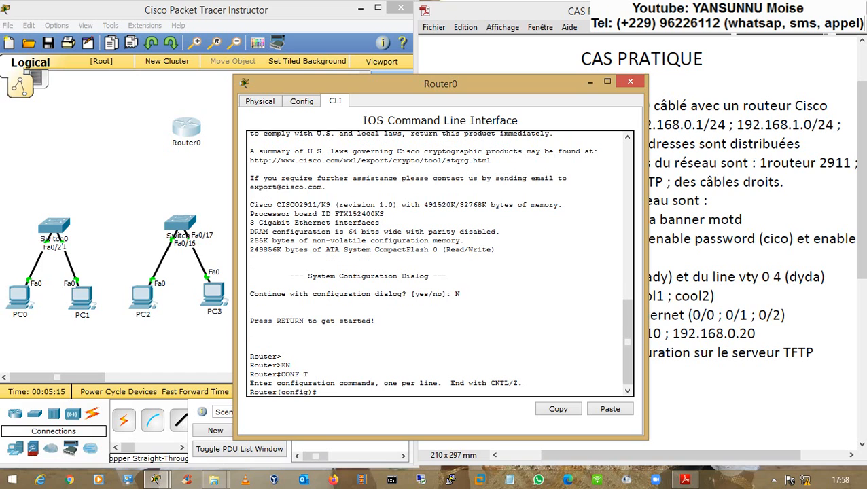
pyautogui.write('HOST')
pyautogui.press('Tab')
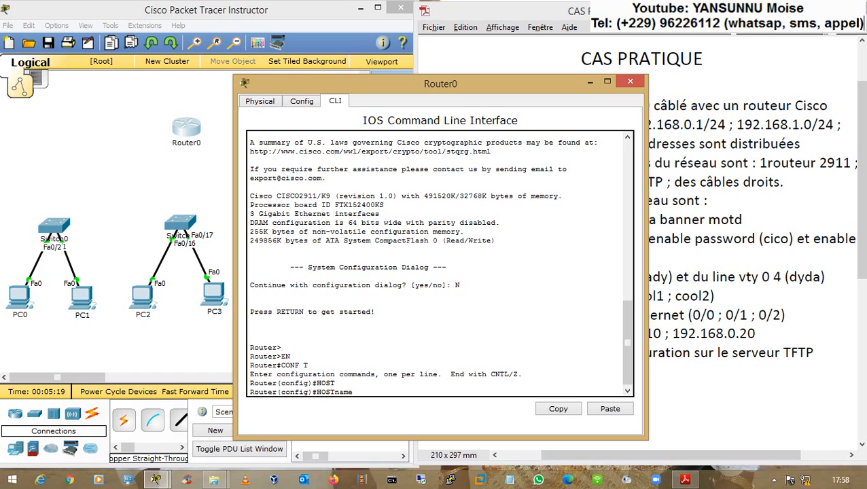
pyautogui.write('r')
pyautogui.press('BackSpace')
pyautogui.write('R-YANS')
pyautogui.press('Return')
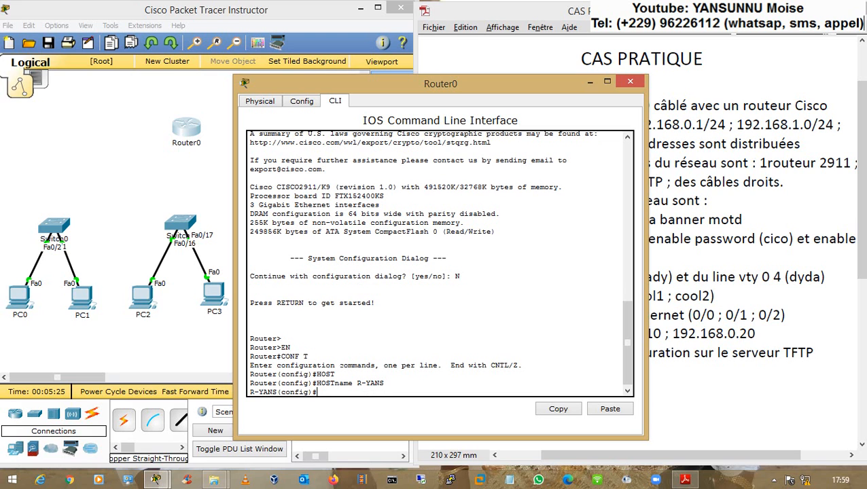
pyautogui.moveTo(494, 83); pyautogui.dragTo(439, 73)
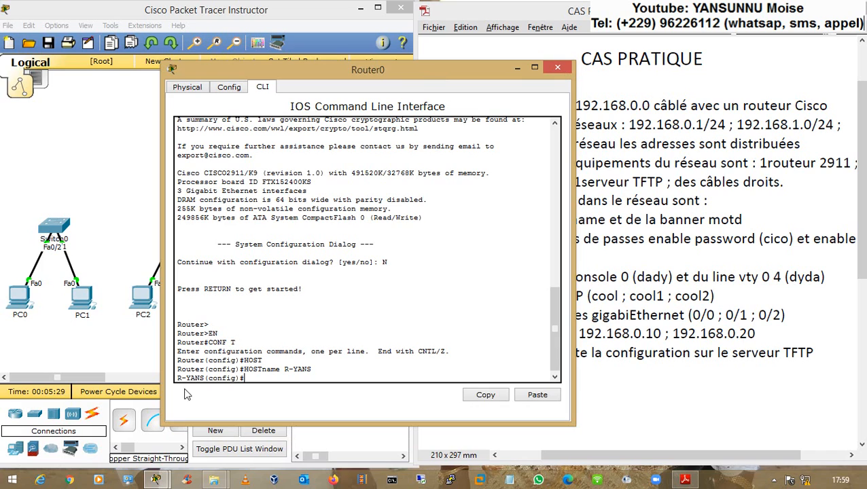
pyautogui.moveTo(176, 378); pyautogui.dragTo(204, 378)
pyautogui.click(204, 378)
# - Configure banner motd 'VOUS ETES SUR LE ROUTEUR DE COTONOU' using A as delimiter
pyautogui.write('BANNER')
pyautogui.press('Tab')
pyautogui.write('MO')
pyautogui.press('Tab')
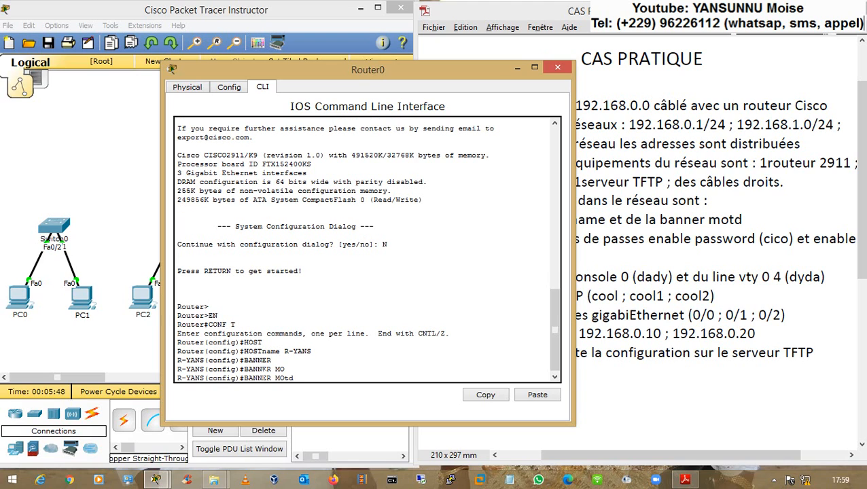
pyautogui.write('A')
pyautogui.write('VOUS ETES SUR LE ROUTEUR DE COTONOU')
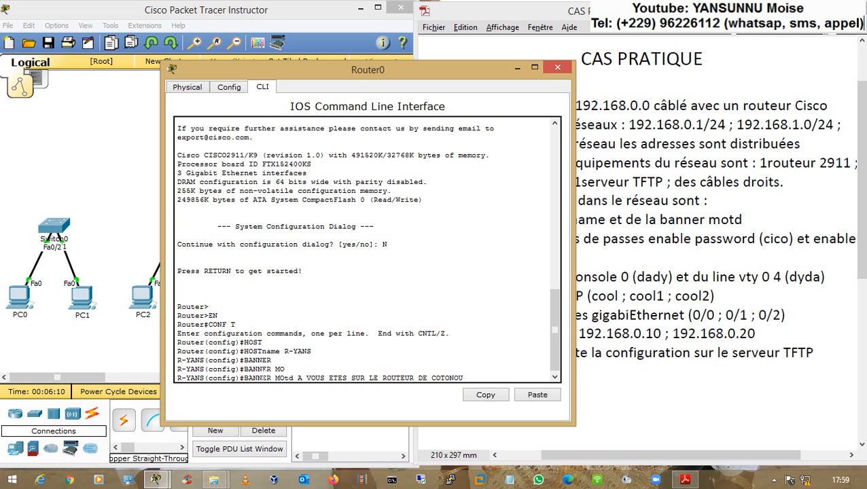
pyautogui.write(' A')
pyautogui.doubleClick(470, 378)
pyautogui.moveTo(307, 378); pyautogui.dragTo(464, 378)
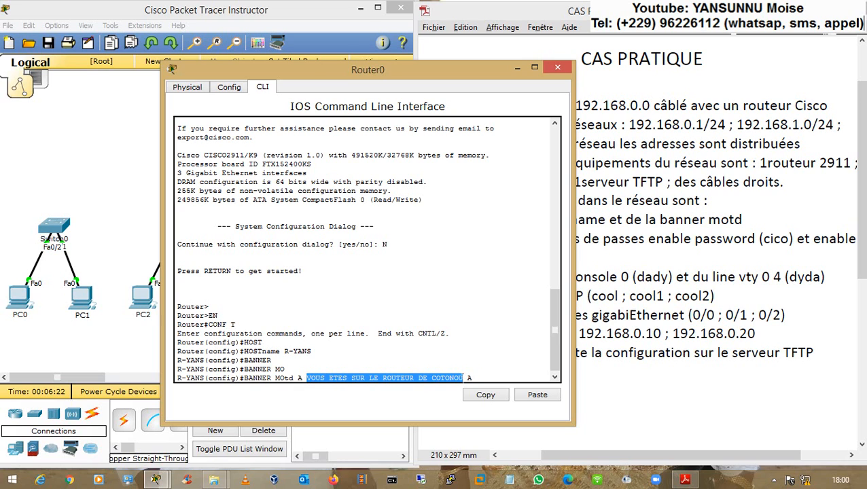
pyautogui.press('Return')
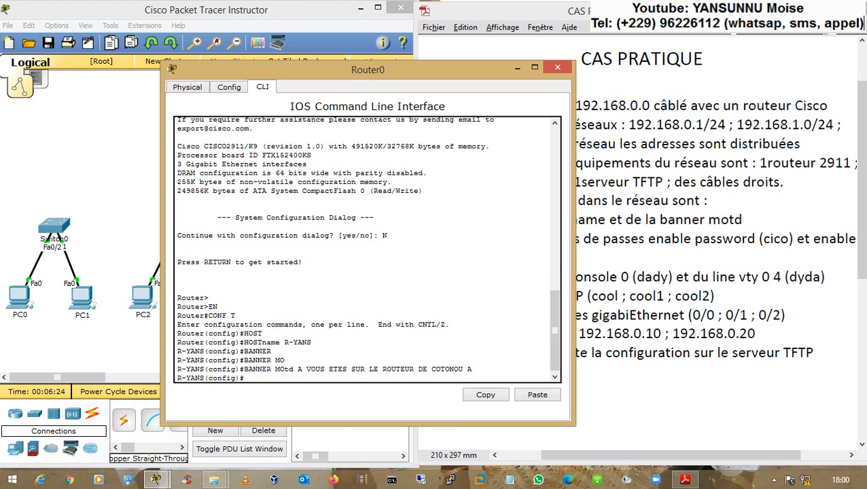
# - Leave configuration mode with end and exit the router console session
pyautogui.write('END')
pyautogui.press('Return')
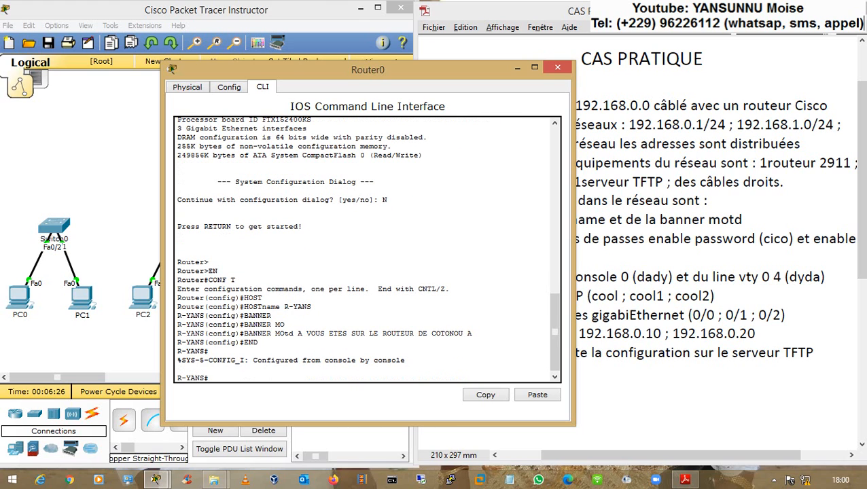
pyautogui.write('EXIT')
pyautogui.press('Return')
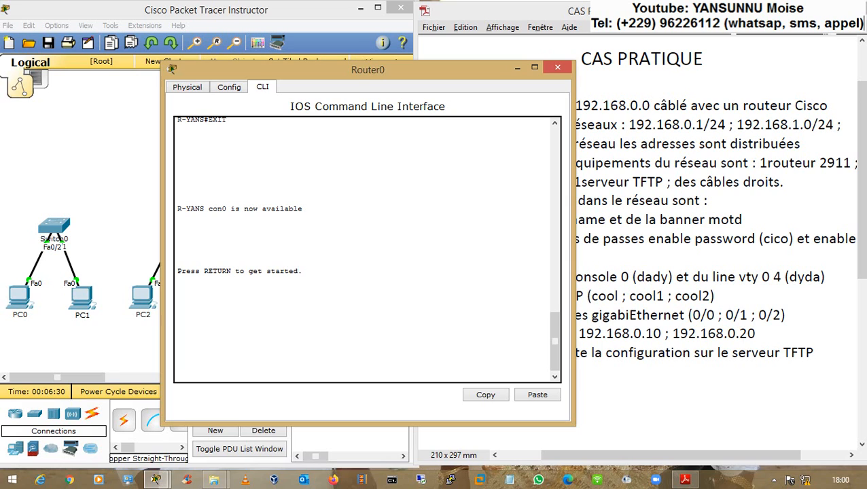
# - Log back in to display the COTONOU banner and enter privileged EXEC mode on R-YANS
pyautogui.press('Return')
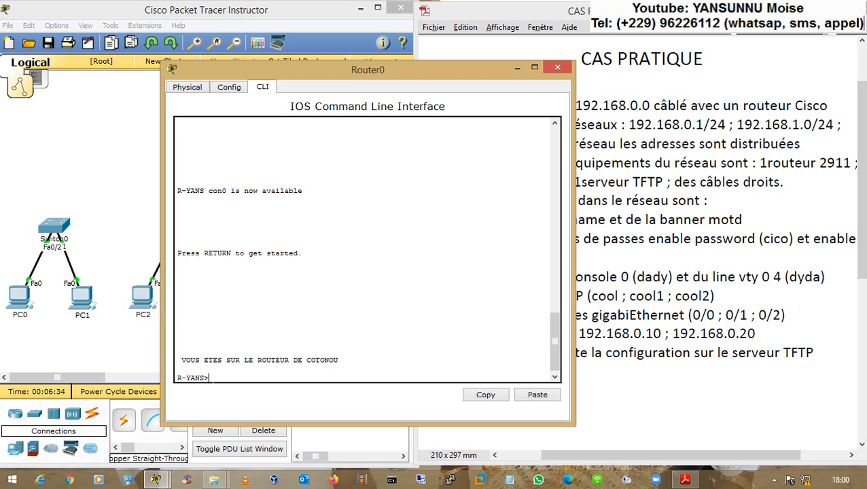
pyautogui.moveTo(177, 360); pyautogui.dragTo(341, 360)
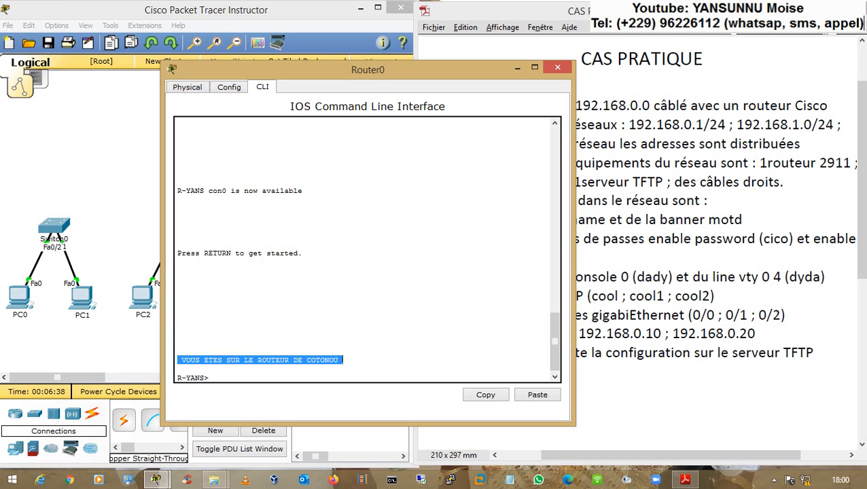
pyautogui.moveTo(341, 360); pyautogui.dragTo(343, 361)
pyautogui.press('Return')
pyautogui.press('Return')
pyautogui.write('EN')
pyautogui.press('Return')
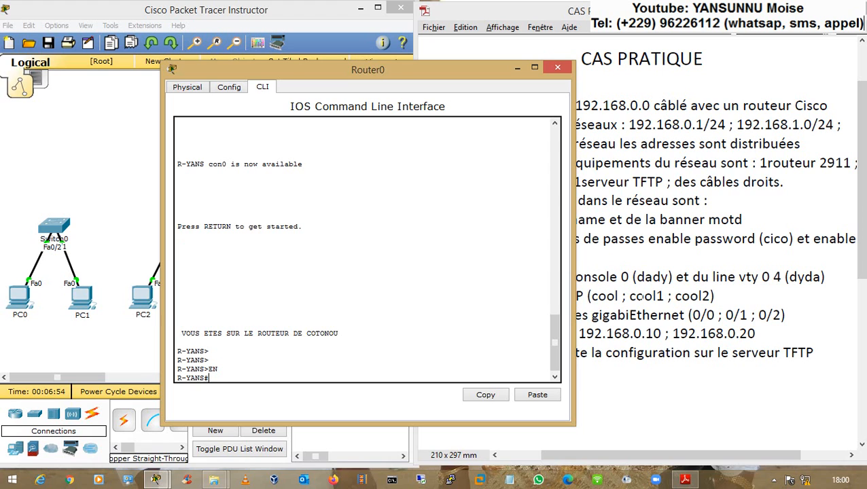
pyautogui.click(642, 297)
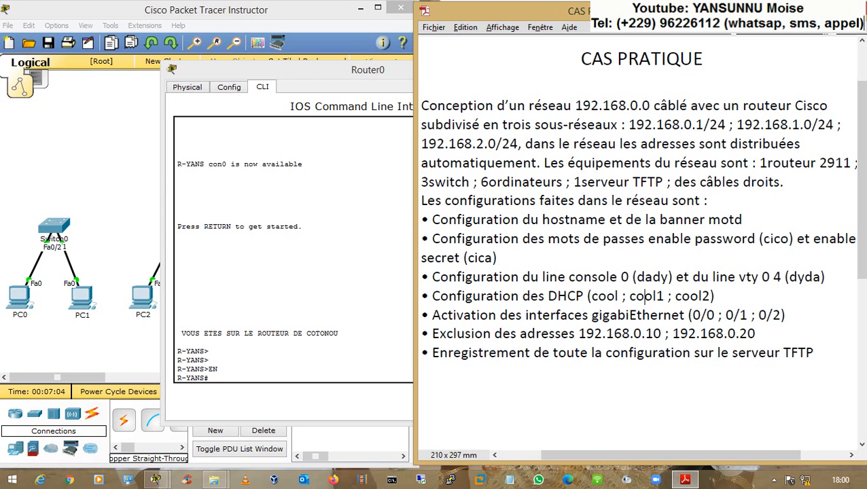
pyautogui.moveTo(764, 239); pyautogui.dragTo(789, 239)
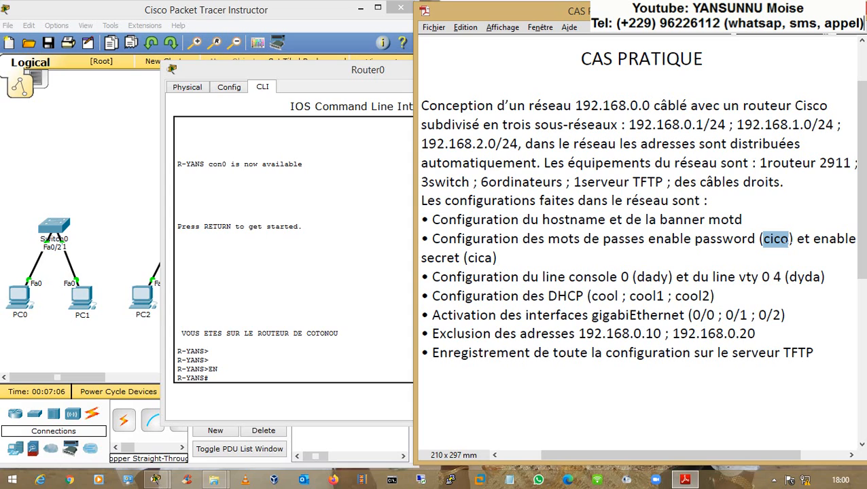
pyautogui.click(777, 239)
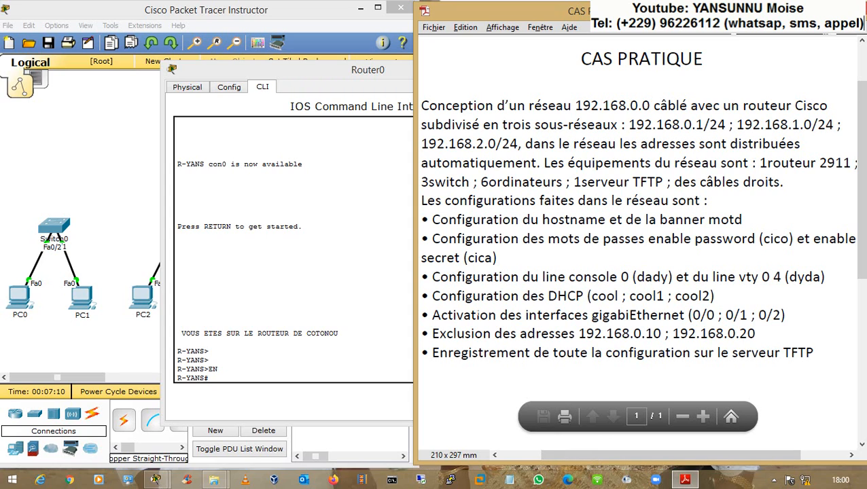
pyautogui.moveTo(548, 456)
pyautogui.mouseDown()
pyautogui.moveTo(571, 458)
pyautogui.moveTo(490, 458)
pyautogui.moveTo(545, 460)
pyautogui.mouseUp()
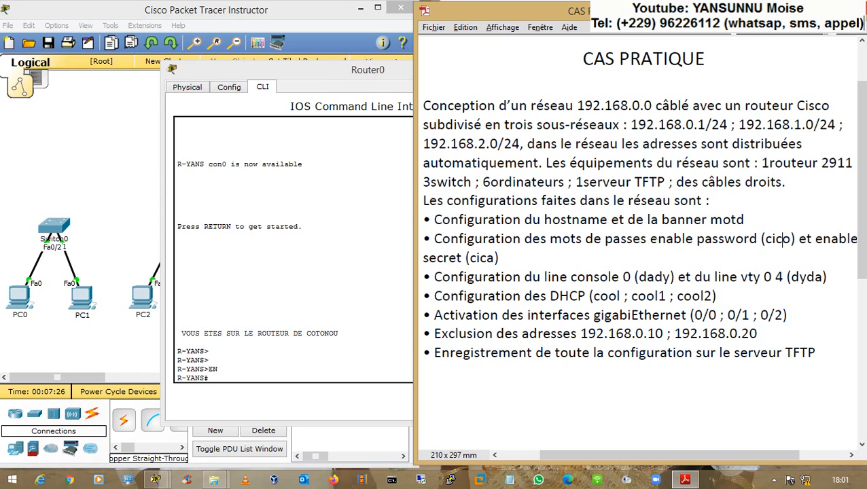
pyautogui.moveTo(651, 239); pyautogui.dragTo(756, 242)
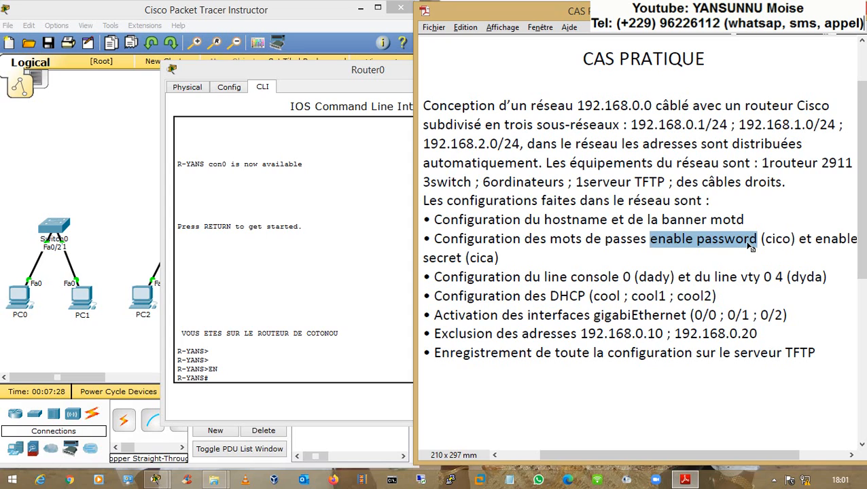
pyautogui.moveTo(816, 239); pyautogui.dragTo(461, 258)
pyautogui.click(544, 240)
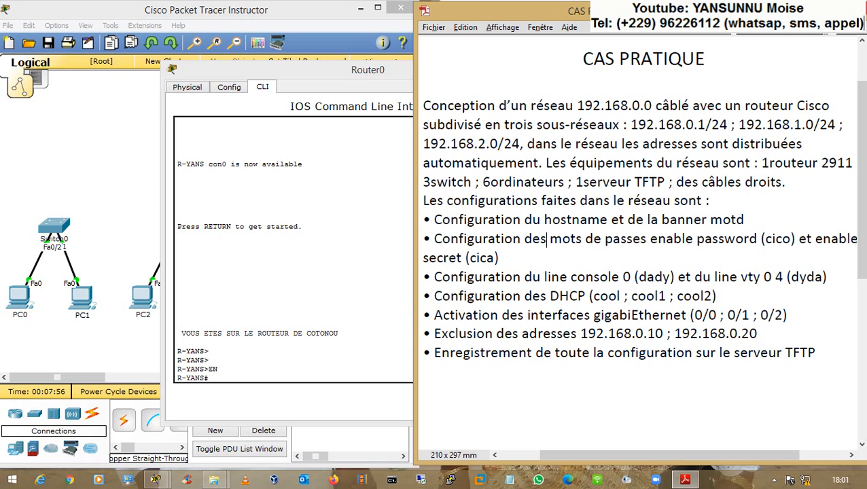
# - Mark 'enable secret' and 'enable password' in the brief's password bullet, settling on 'enable password'
pyautogui.moveTo(650, 239); pyautogui.dragTo(756, 240)
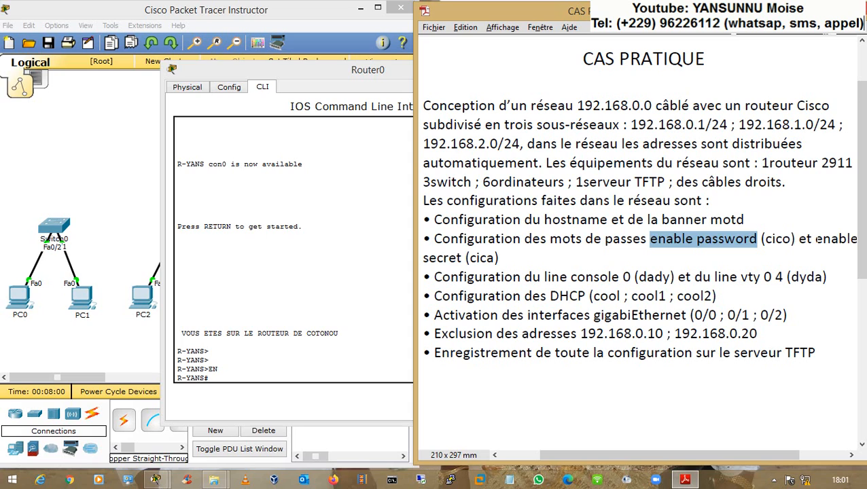
pyautogui.moveTo(815, 240); pyautogui.dragTo(465, 258)
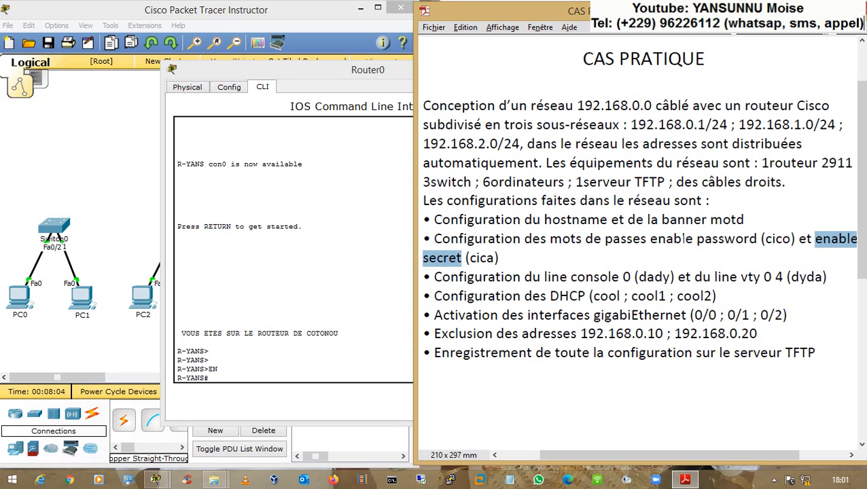
pyautogui.click(683, 240)
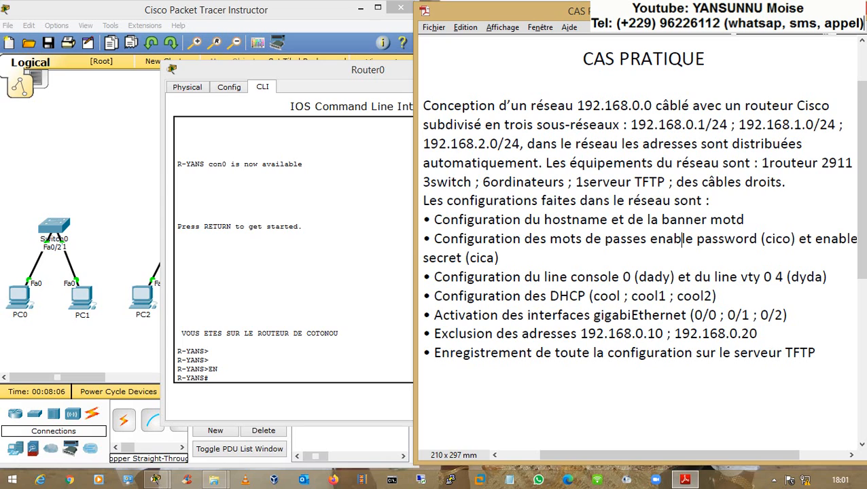
pyautogui.moveTo(649, 240); pyautogui.dragTo(757, 239)
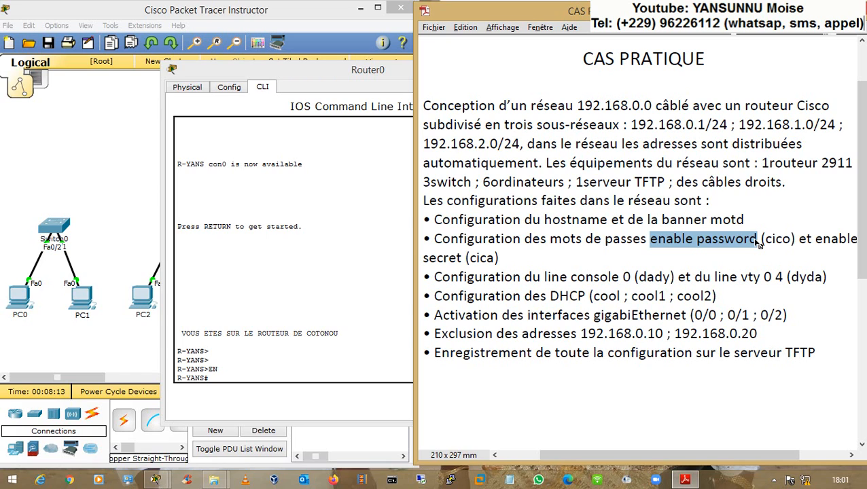
pyautogui.moveTo(815, 238); pyautogui.dragTo(460, 259)
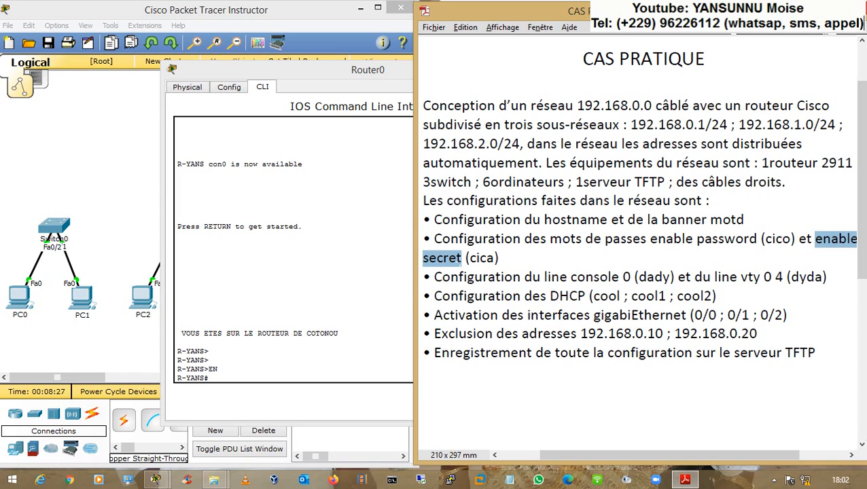
pyautogui.click(524, 238)
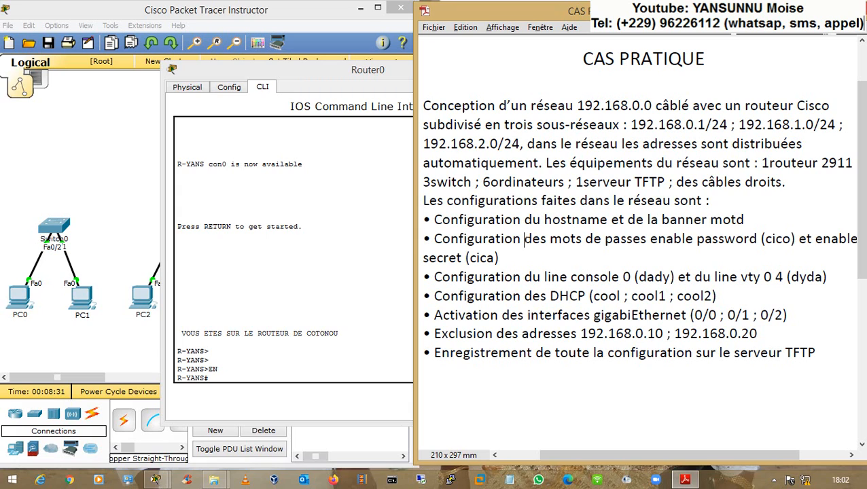
pyautogui.moveTo(815, 239); pyautogui.dragTo(462, 257)
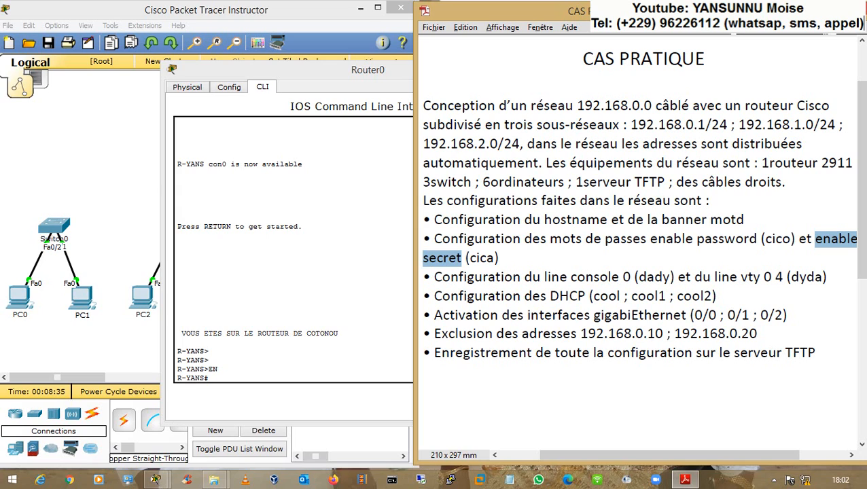
pyautogui.moveTo(651, 239); pyautogui.dragTo(742, 243)
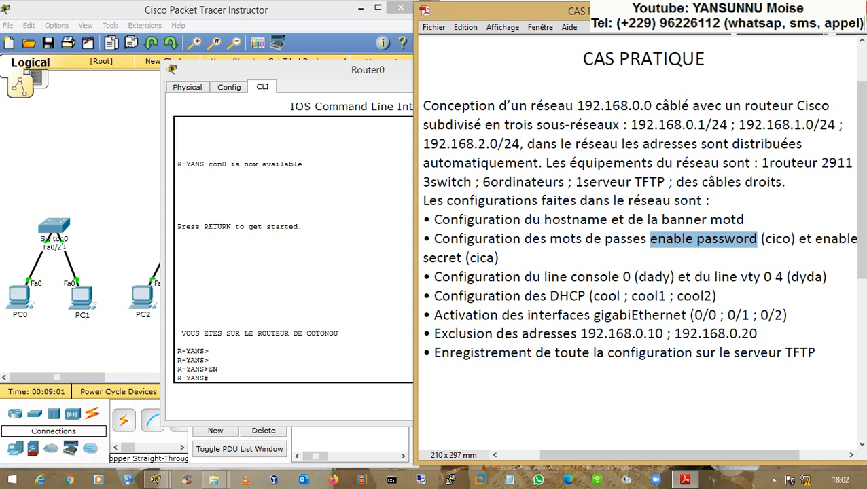
pyautogui.click(393, 375)
# - Set the router's enable password in global configuration mode
pyautogui.write('CONF T')
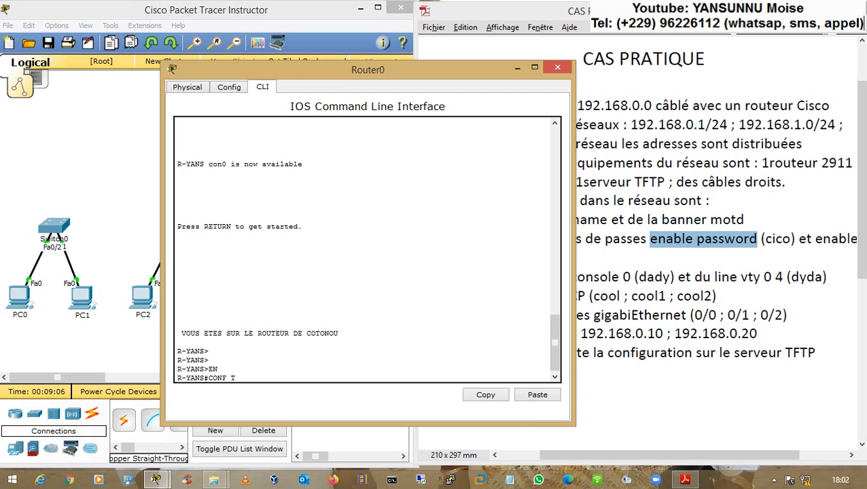
pyautogui.press('Return')
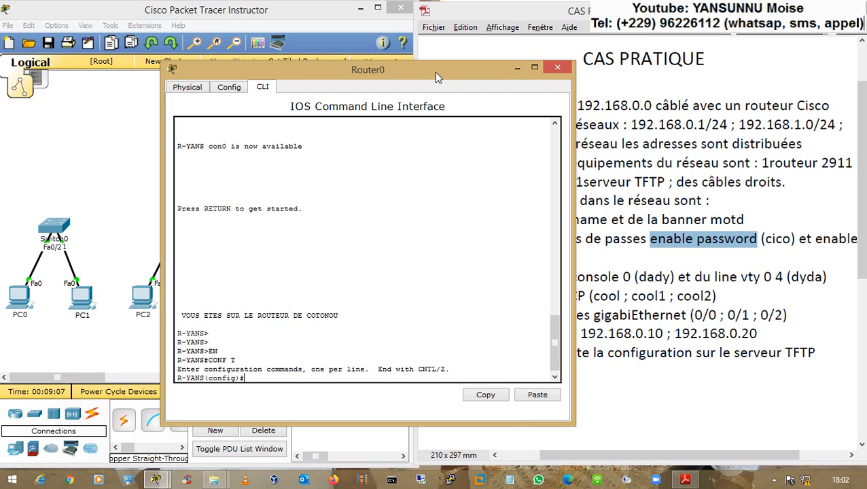
pyautogui.moveTo(457, 70); pyautogui.dragTo(429, 58)
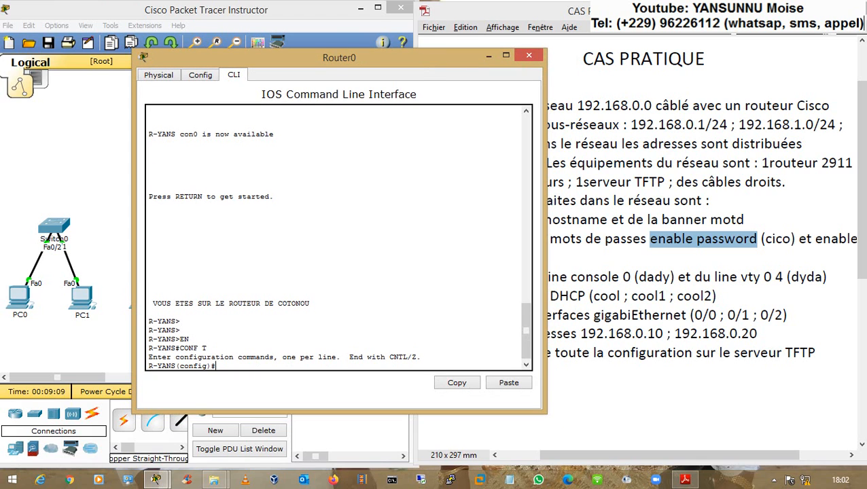
pyautogui.write('ENA')
pyautogui.press('Tab')
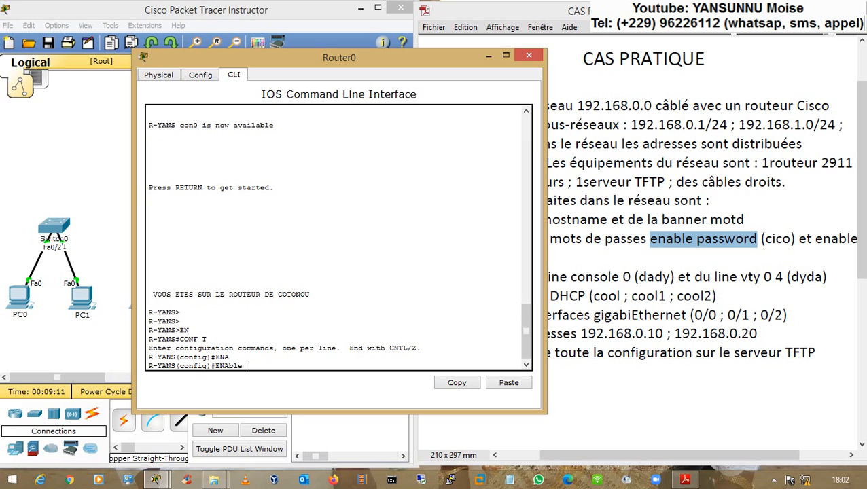
pyautogui.write('PAS')
pyautogui.press('Tab')
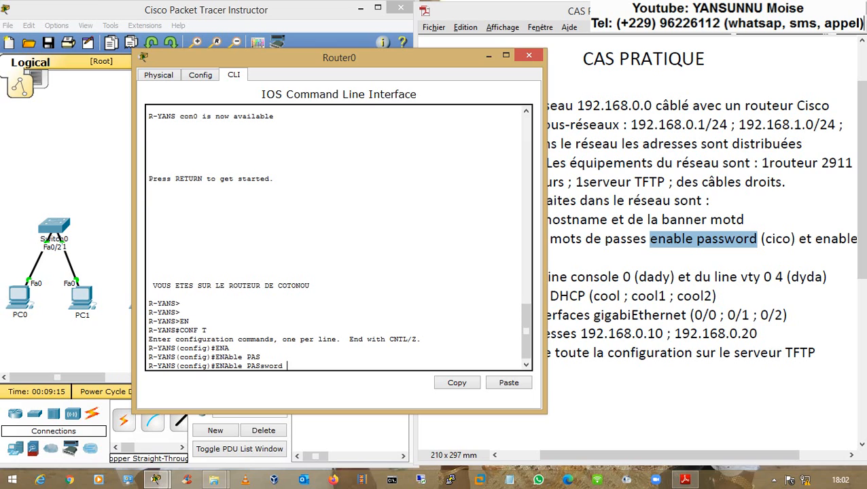
pyautogui.write('cico')
pyautogui.press('Return')
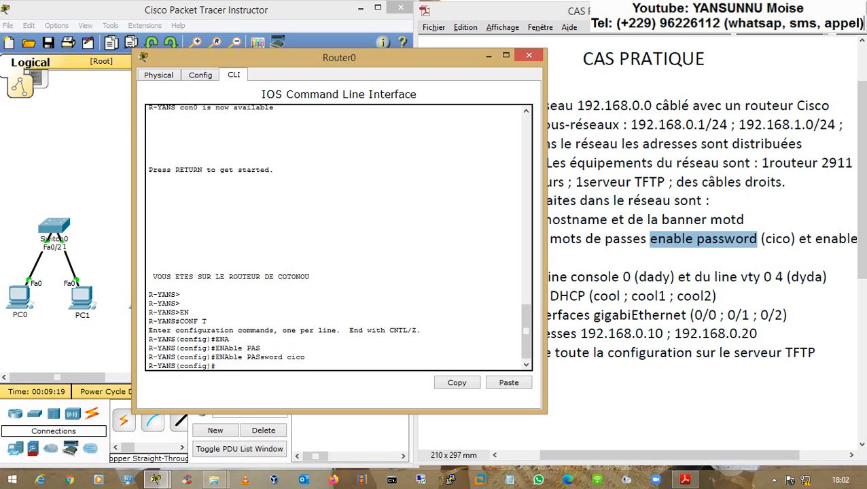
# - Leave configuration mode and check the enable password line in the running configuration
pyautogui.write('end')
pyautogui.press('Return')
pyautogui.press('Return')
pyautogui.write('sh run')
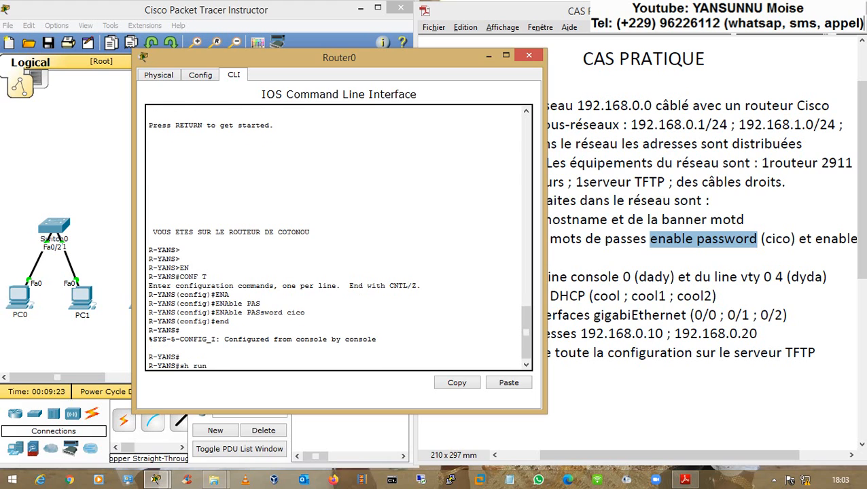
pyautogui.press('Return')
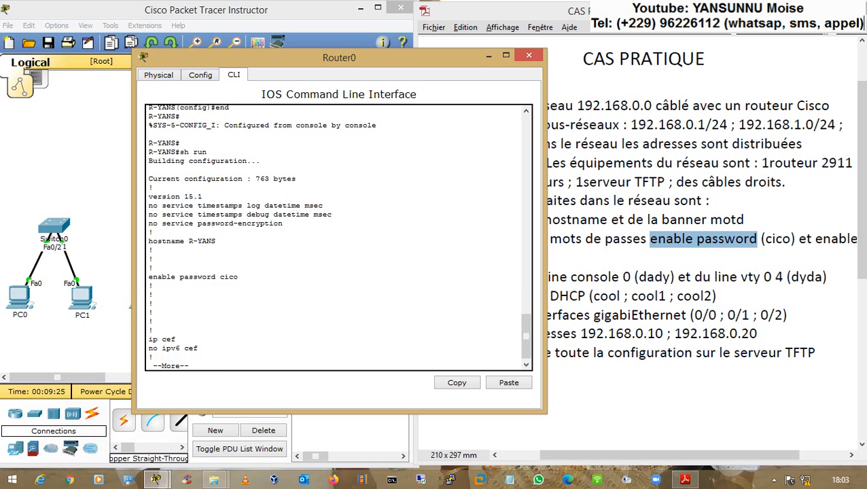
pyautogui.moveTo(148, 276); pyautogui.dragTo(239, 276)
pyautogui.click(239, 276)
pyautogui.click(198, 348)
pyautogui.press('Return')
# - Log out, re-enter privileged mode with the enable password, then search Windows for 'clavier'
pyautogui.press('Return')
pyautogui.hotkey('ctrl', 'c')
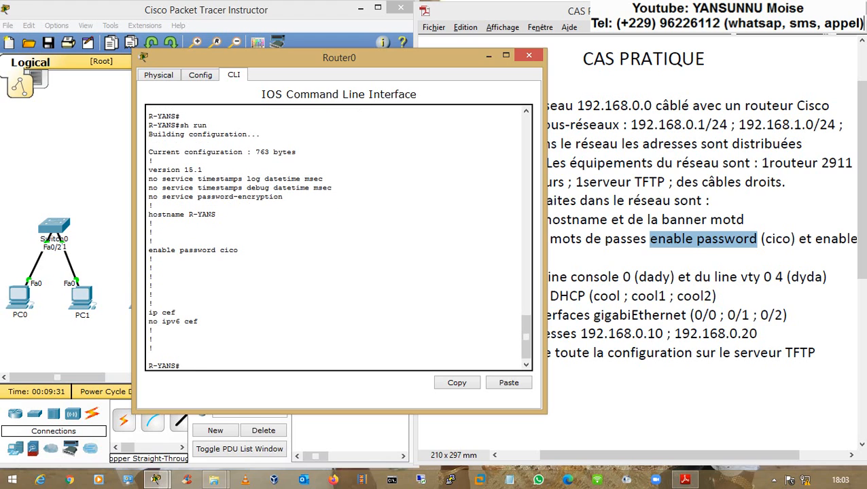
pyautogui.write('exit')
pyautogui.press('Return')
pyautogui.press('Return')
pyautogui.press('Return')
pyautogui.press('Return')
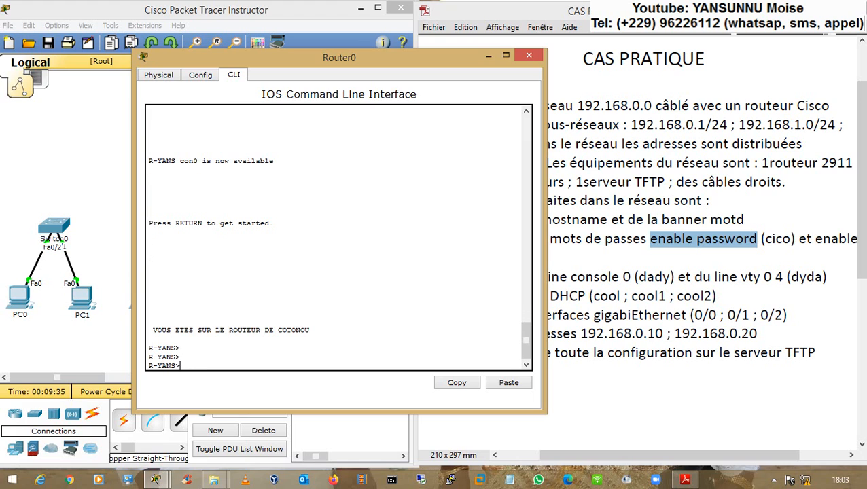
pyautogui.write('ena')
pyautogui.press('Tab')
pyautogui.press('Return')
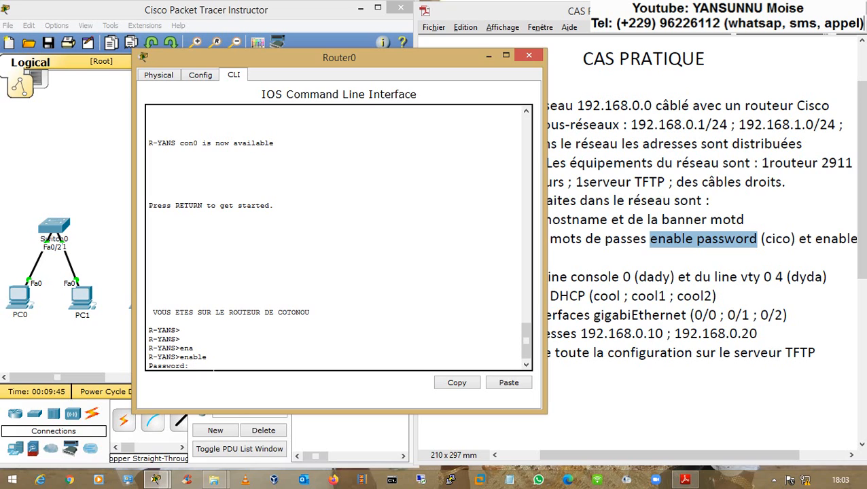
pyautogui.press('Return')
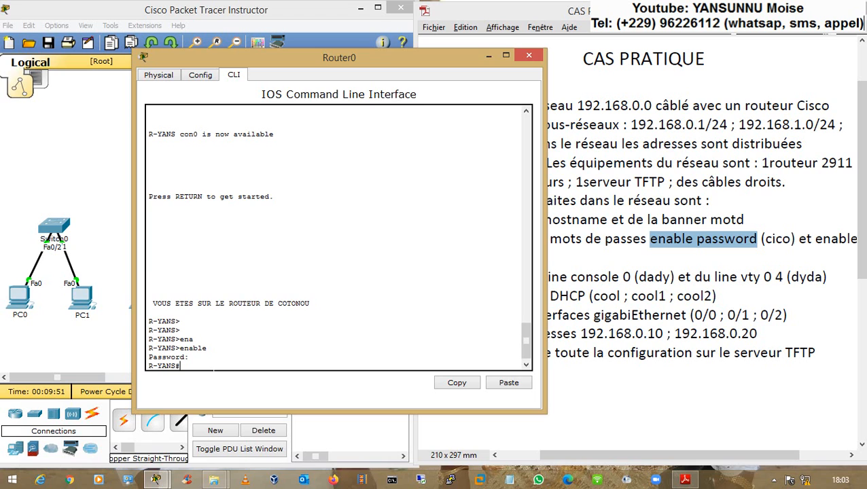
pyautogui.press('super')
pyautogui.write('c')
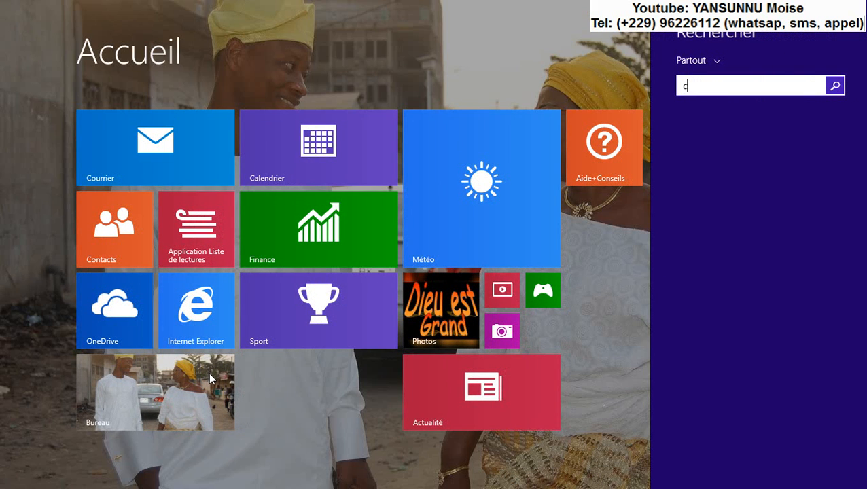
pyautogui.write('lavier')
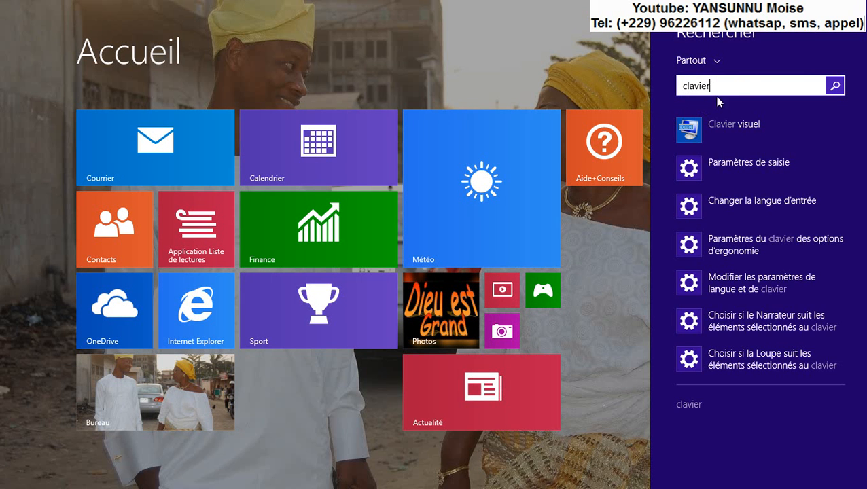
# - Launch the 'Clavier visuel' on-screen keyboard from the search results
pyautogui.click(707, 126)
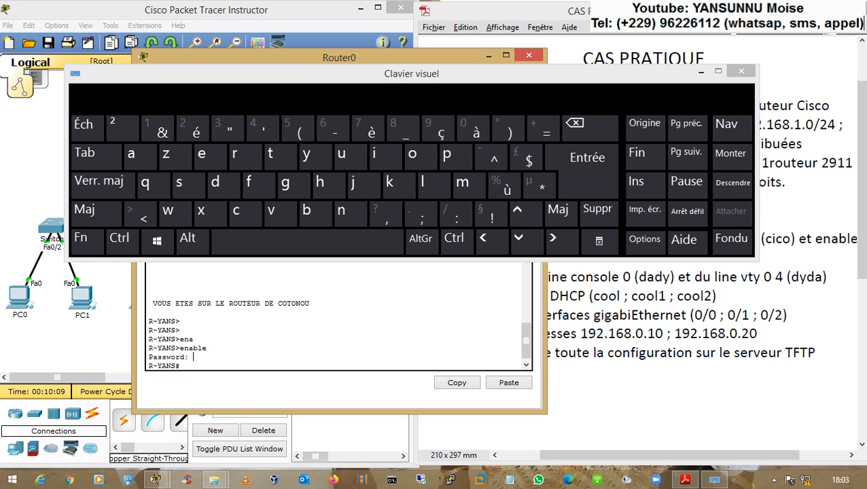
# - Log out and regain privileged mode, entering the enable password on Clavier visuel
pyautogui.write('exit')
pyautogui.press('Return')
pyautogui.press('Return')
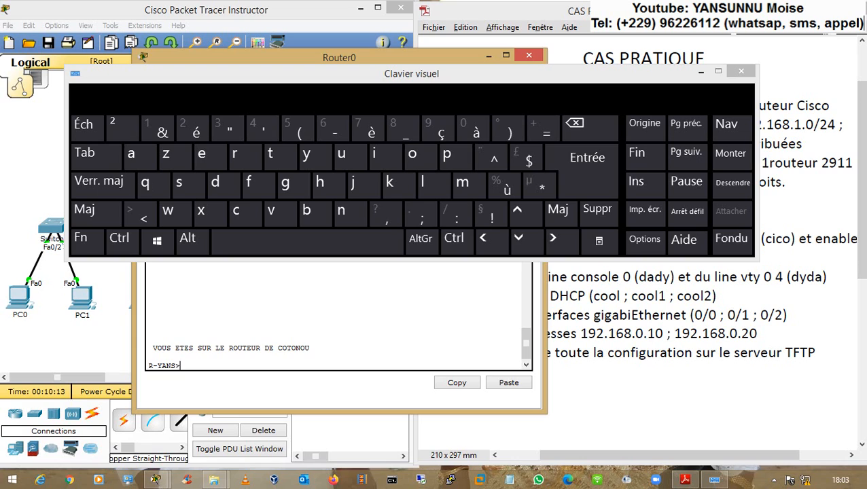
pyautogui.write('e')
pyautogui.write('n')
pyautogui.press('Tab')
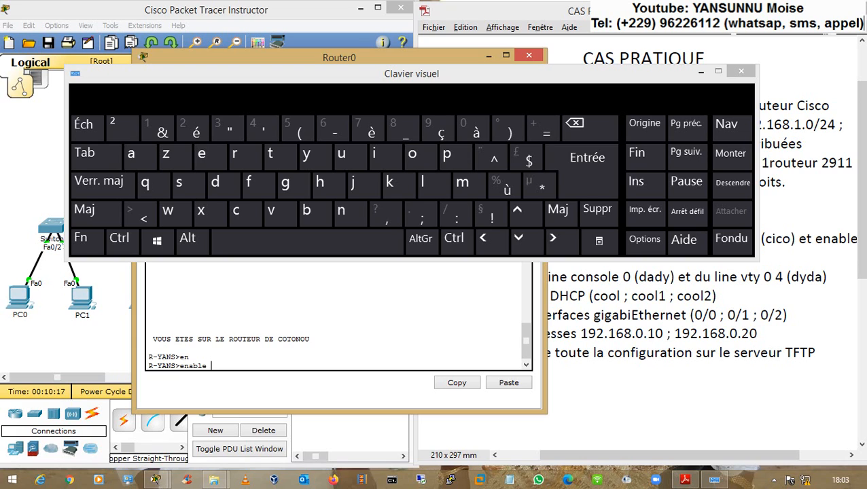
pyautogui.press('Return')
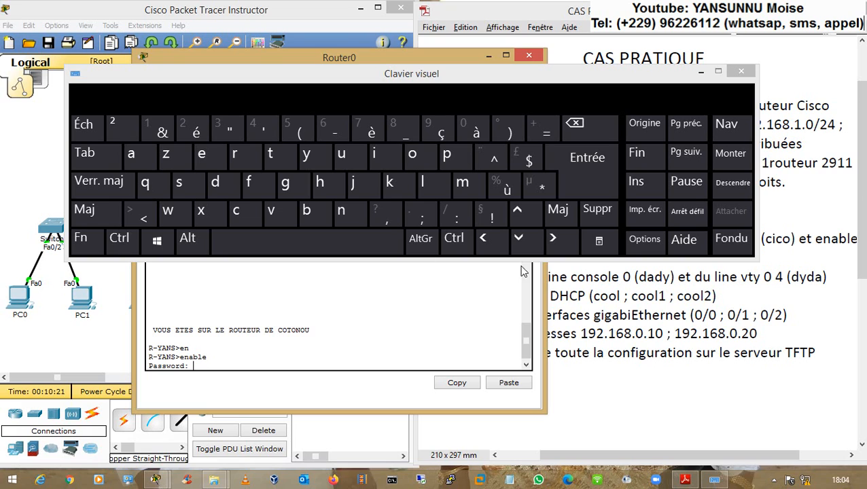
pyautogui.click(255, 209)
pyautogui.click(384, 155)
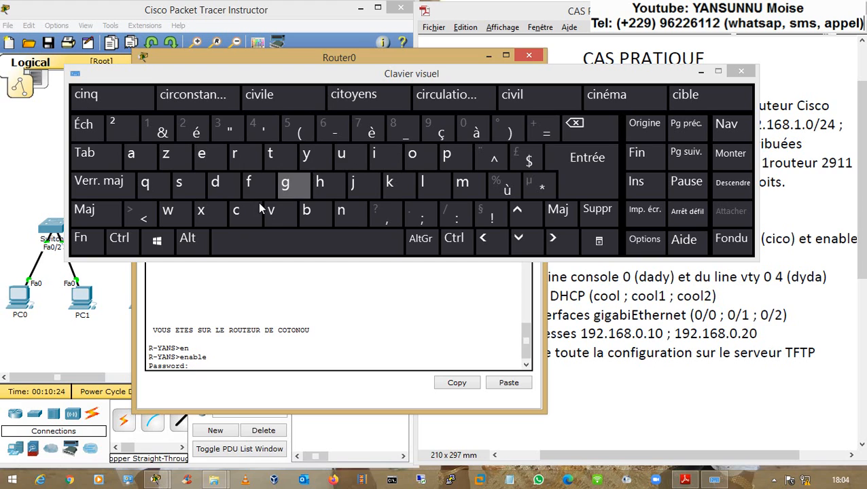
pyautogui.click(236, 210)
pyautogui.click(424, 158)
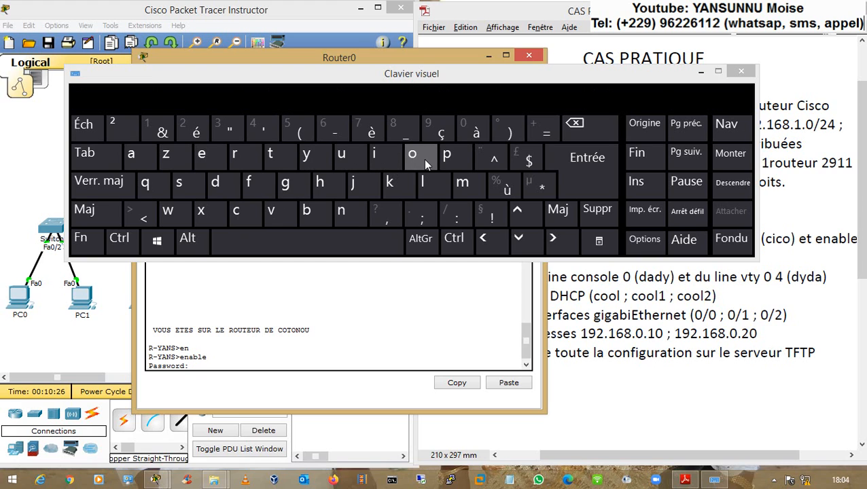
pyautogui.click(577, 174)
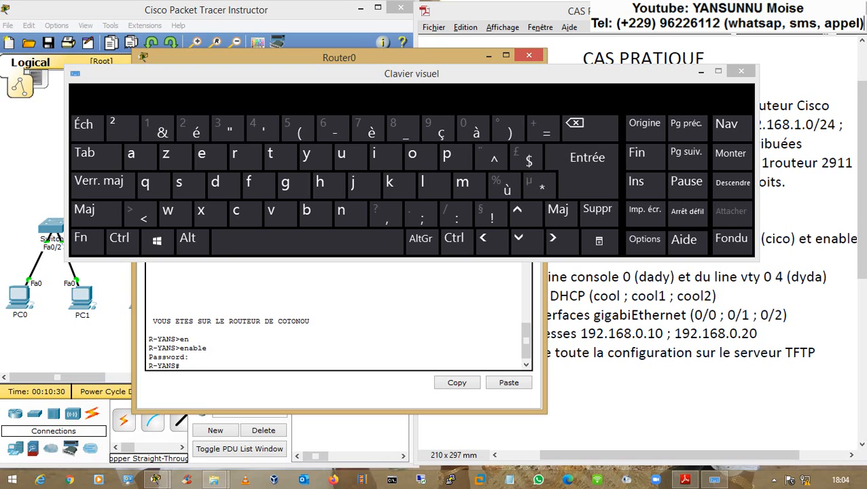
# - Minimize the on-screen keyboard and highlight the 'enable secret' requirement in the assignment PDF
pyautogui.click(700, 73)
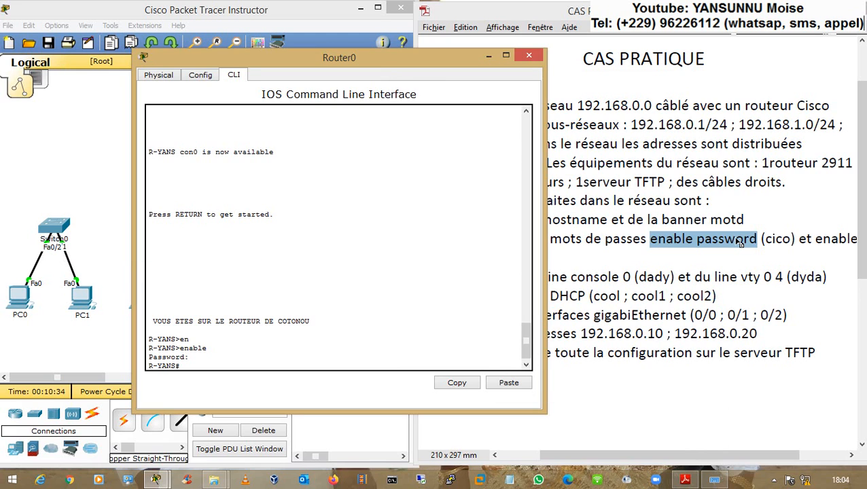
pyautogui.click(739, 246)
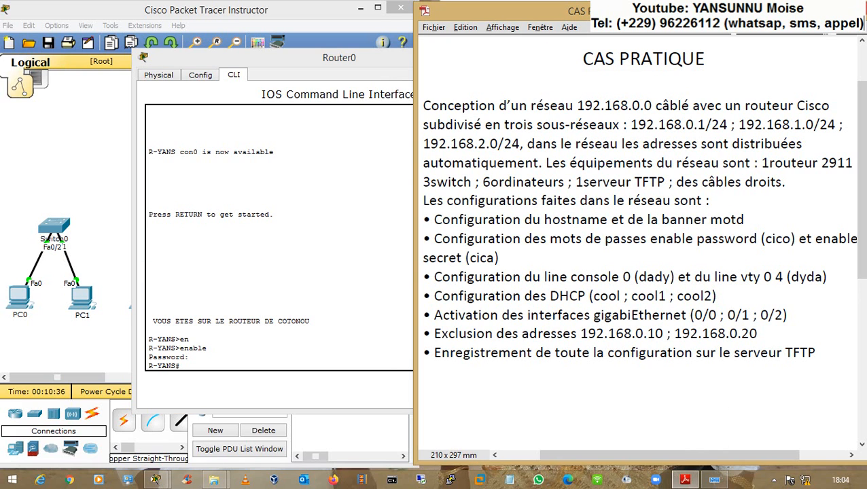
pyautogui.moveTo(550, 239); pyautogui.dragTo(459, 259)
# - Configure the router's enable secret, using the value from the exercise PDF
pyautogui.click(459, 259)
pyautogui.click(407, 269)
pyautogui.write('conf t')
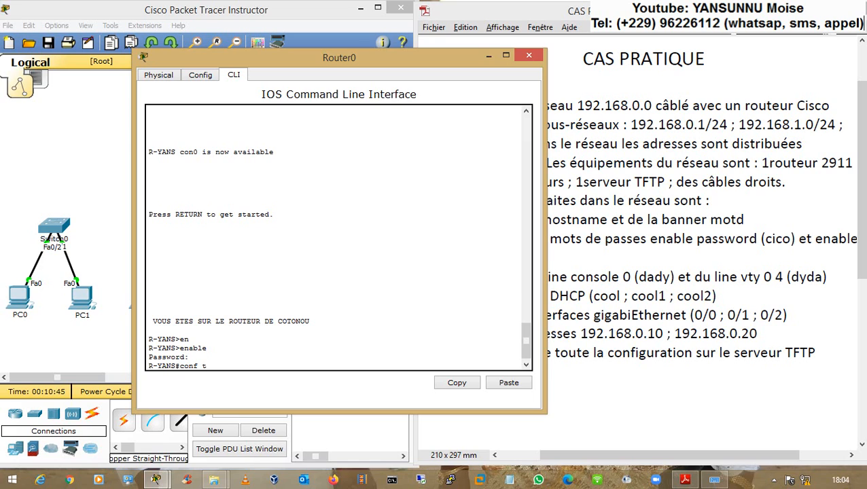
pyautogui.press('Return')
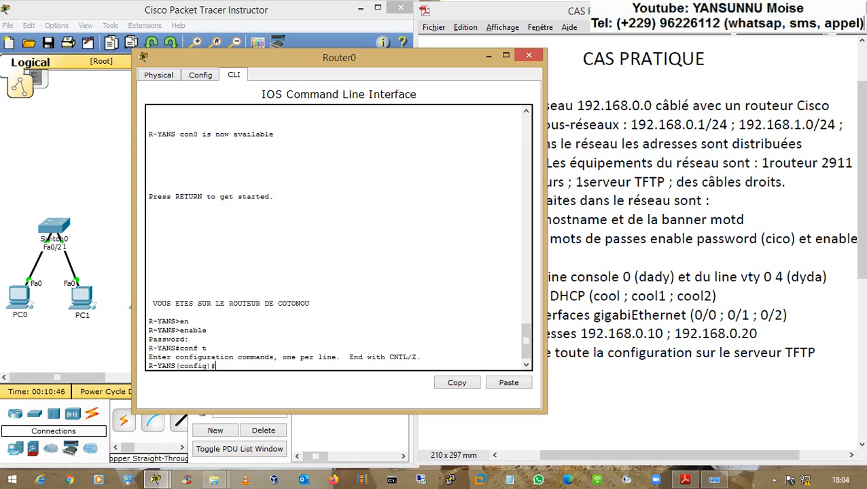
pyautogui.write('ena')
pyautogui.press('Tab')
pyautogui.write('secr')
pyautogui.press('Tab')
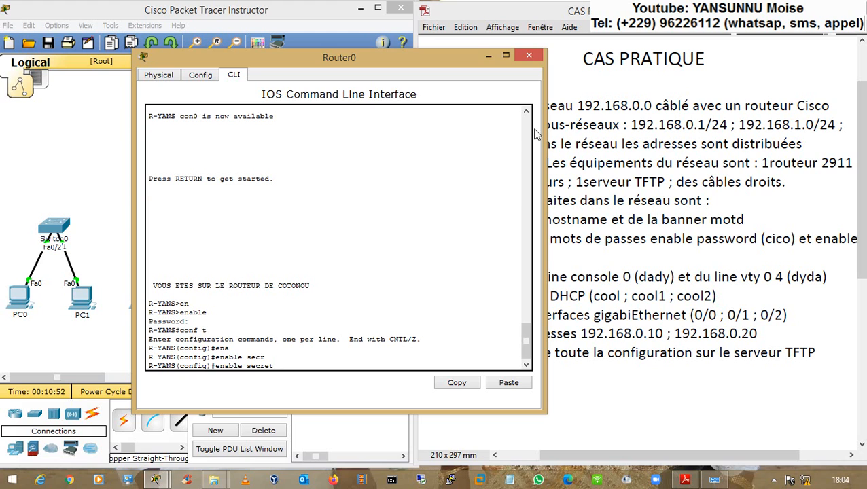
pyautogui.click(594, 202)
pyautogui.moveTo(475, 258); pyautogui.dragTo(493, 258)
pyautogui.hotkey('alt', 'Tab')
pyautogui.write('ica')
pyautogui.press('Return')
# - Return to privileged mode and display the running configuration with sh run
pyautogui.write('end')
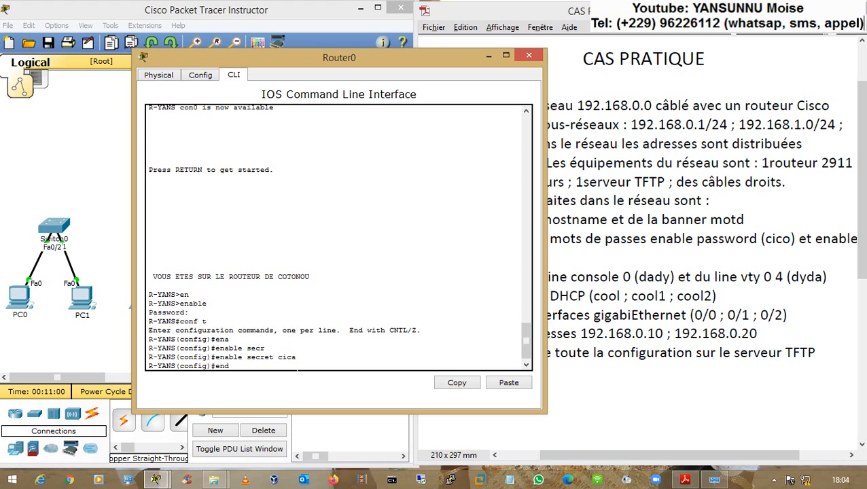
pyautogui.press('Return')
pyautogui.press('Return')
pyautogui.write('sh run')
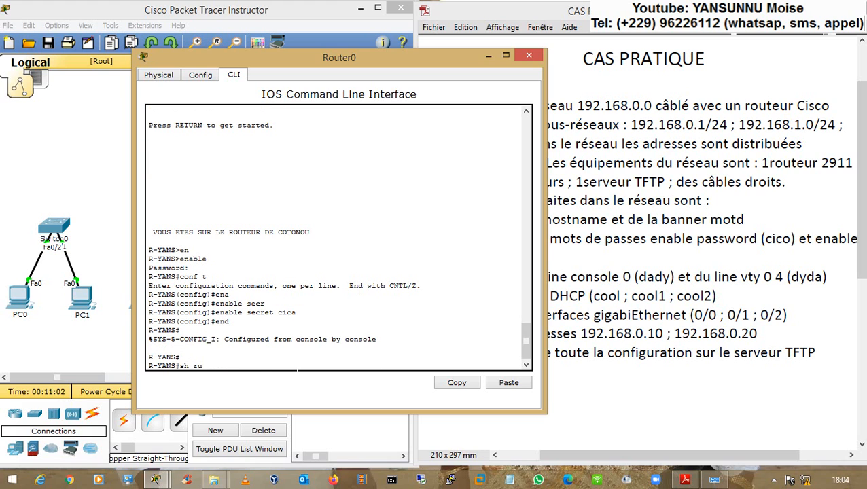
pyautogui.press('Tab')
pyautogui.press('Return')
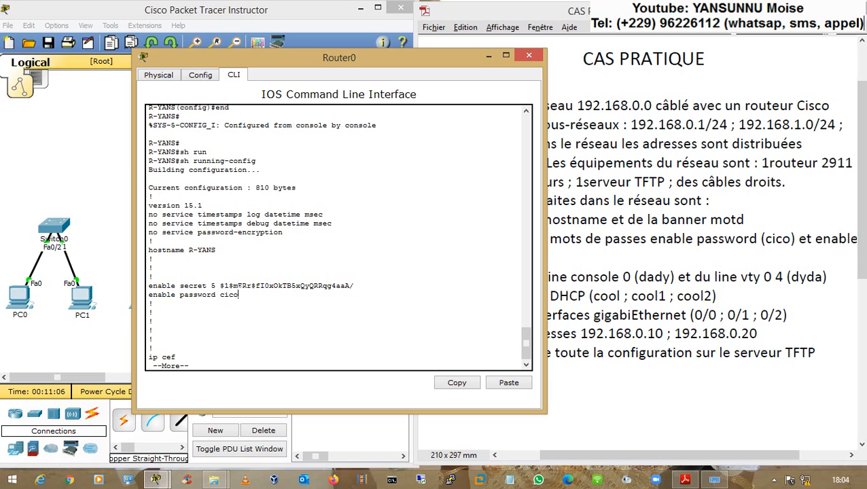
# - Check the hashed enable secret in the listing, then quit the output and type exit
pyautogui.moveTo(238, 295); pyautogui.dragTo(354, 286)
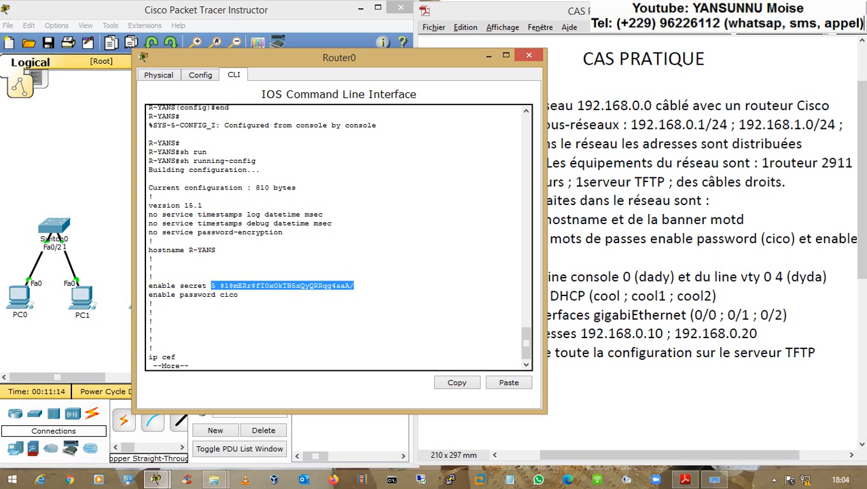
pyautogui.press('Return')
pyautogui.press('Return')
pyautogui.press('Return')
pyautogui.write('q')
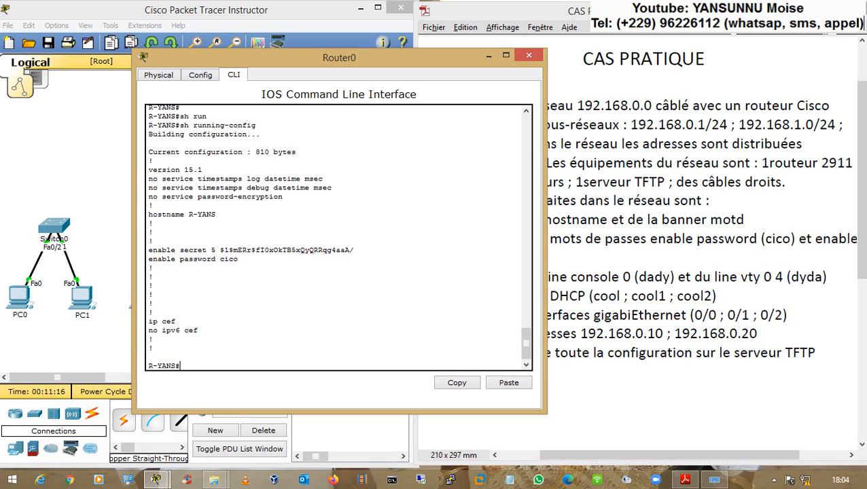
pyautogui.write('exit')
# - Log out, start a fresh console session and request enable mode
pyautogui.press('Return')
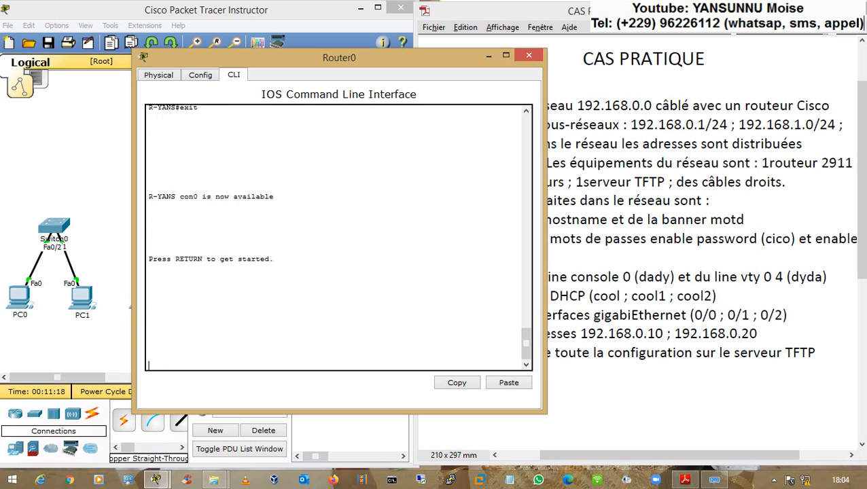
pyautogui.press('Return')
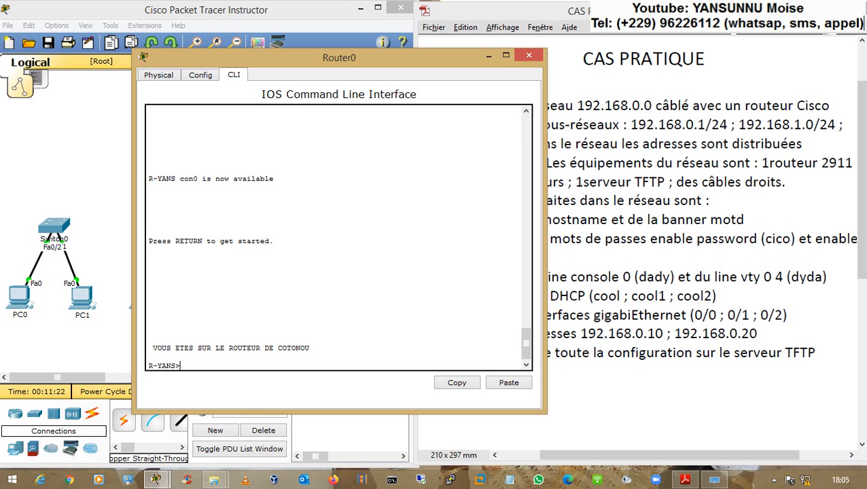
pyautogui.write('en')
pyautogui.press('Tab')
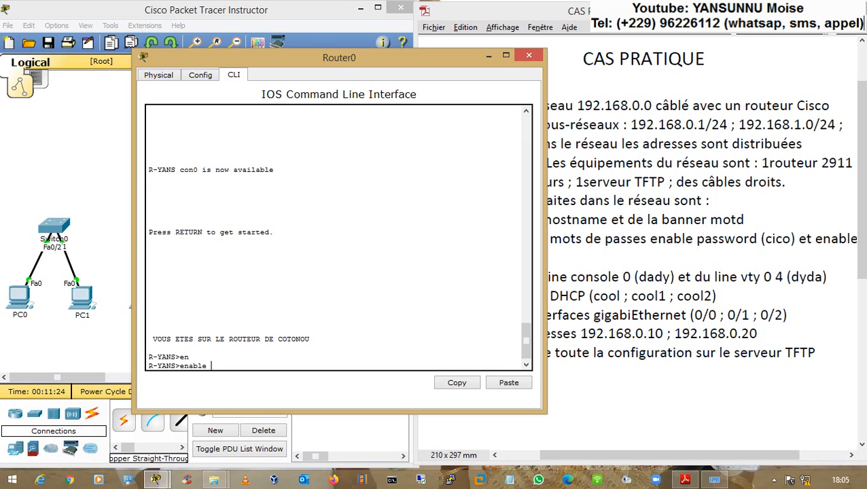
pyautogui.press('Return')
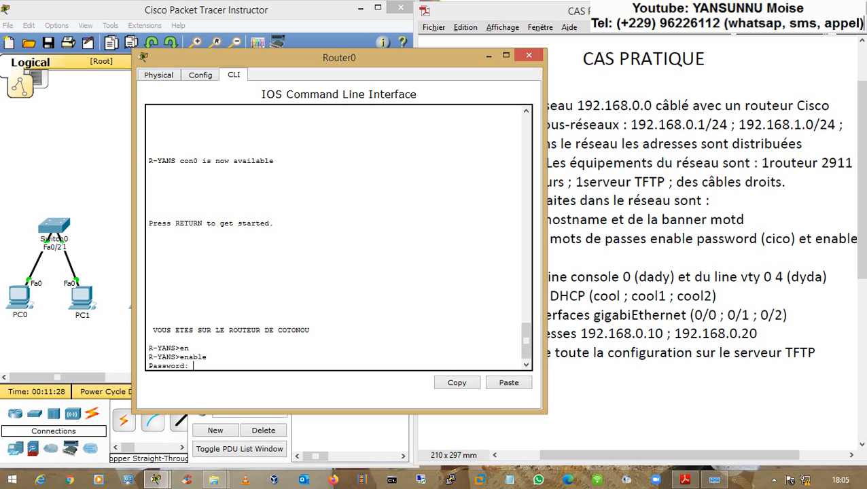
# - Check the enable password requirement in the PDF and reopen the on-screen keyboard
pyautogui.click(653, 240)
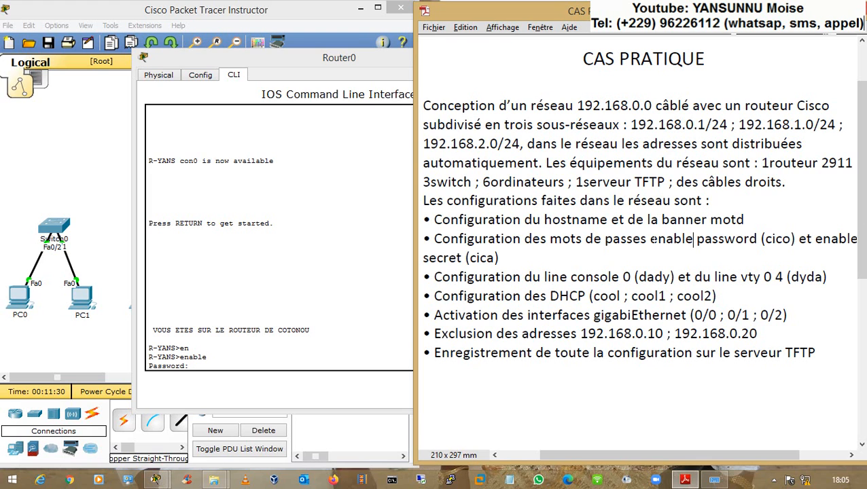
pyautogui.moveTo(655, 239); pyautogui.dragTo(750, 241)
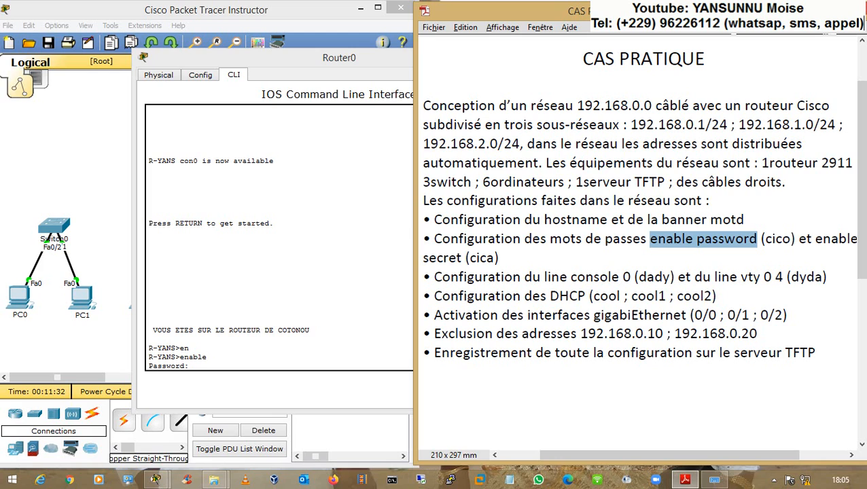
pyautogui.click(714, 480)
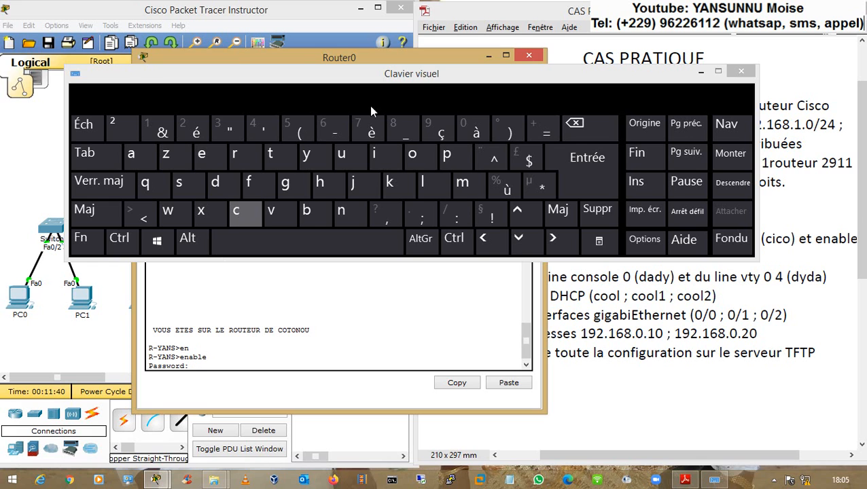
# - Enter the enable password twice on the on-screen keyboard at the Password prompts
pyautogui.moveTo(467, 77); pyautogui.dragTo(436, 55)
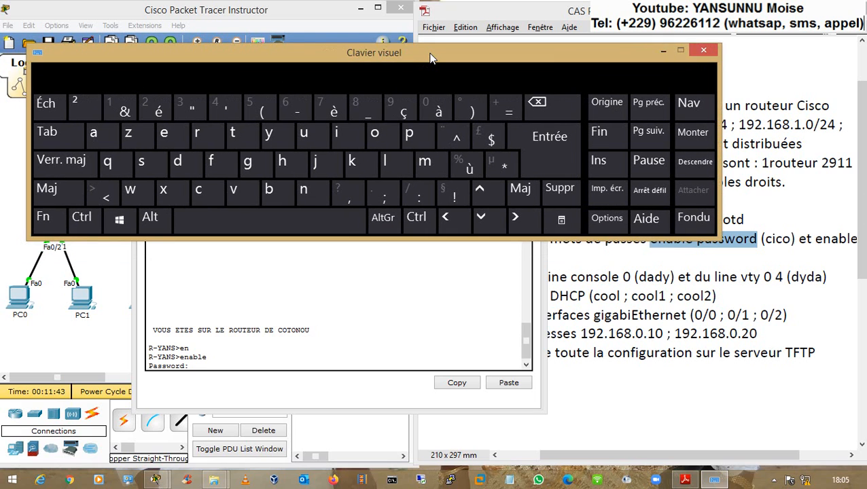
pyautogui.click(212, 193)
pyautogui.click(340, 138)
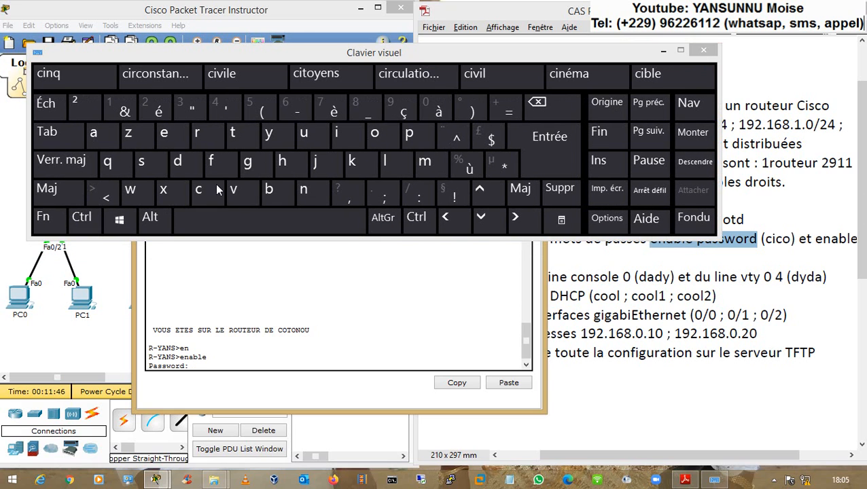
pyautogui.click(198, 195)
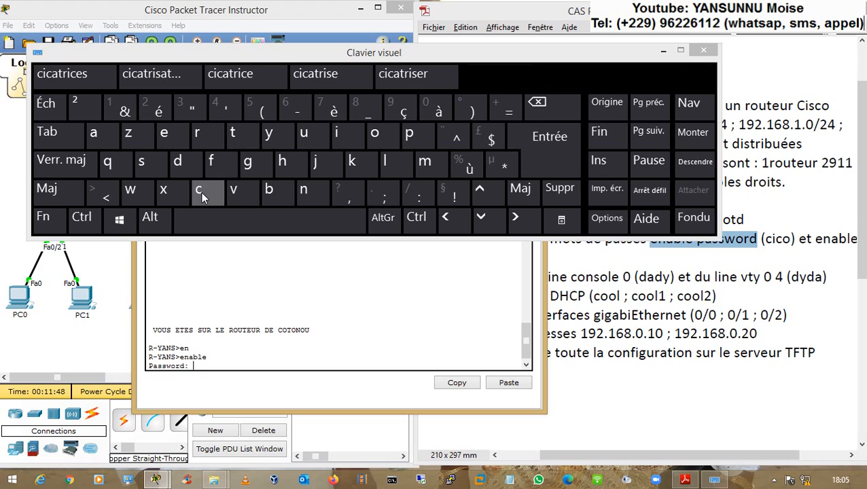
pyautogui.click(378, 135)
pyautogui.click(543, 152)
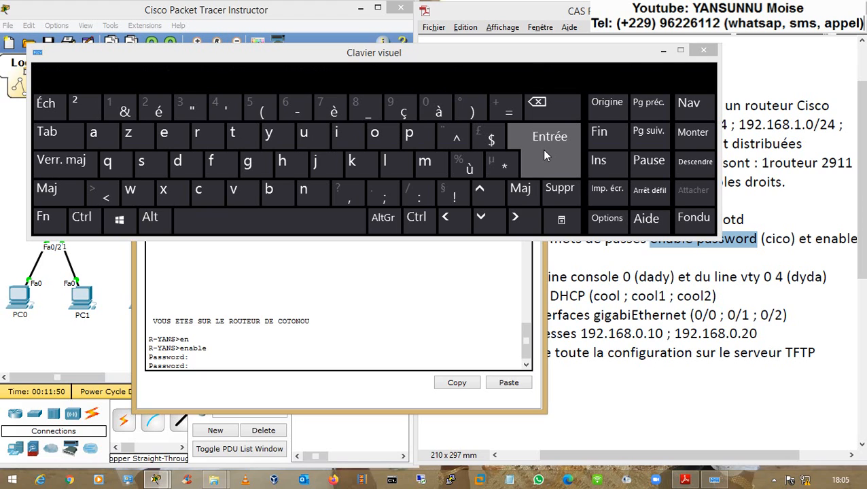
pyautogui.click(206, 191)
pyautogui.click(340, 135)
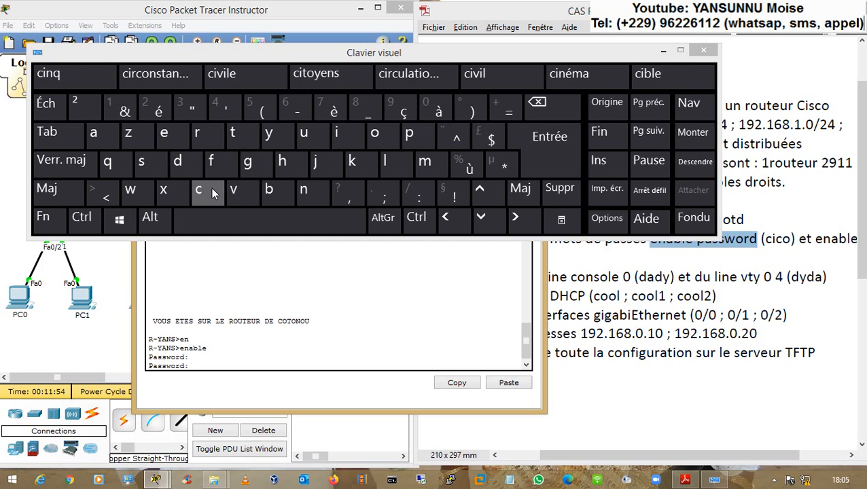
pyautogui.click(210, 189)
pyautogui.click(375, 134)
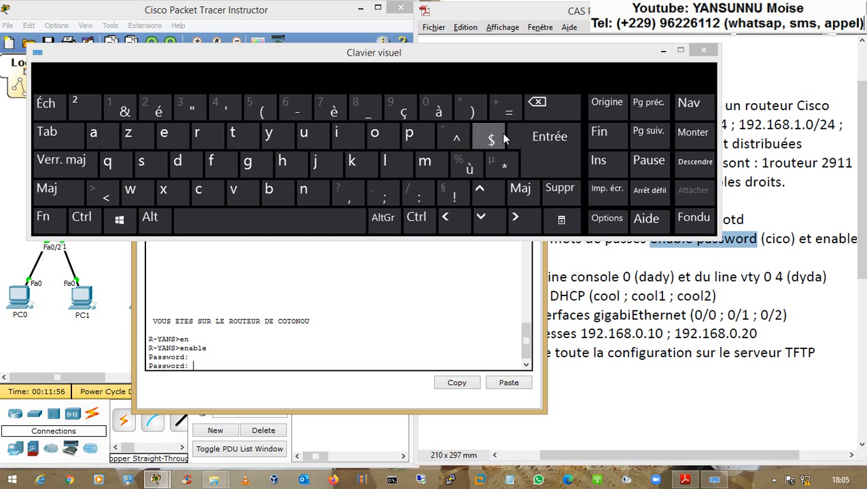
pyautogui.click(537, 141)
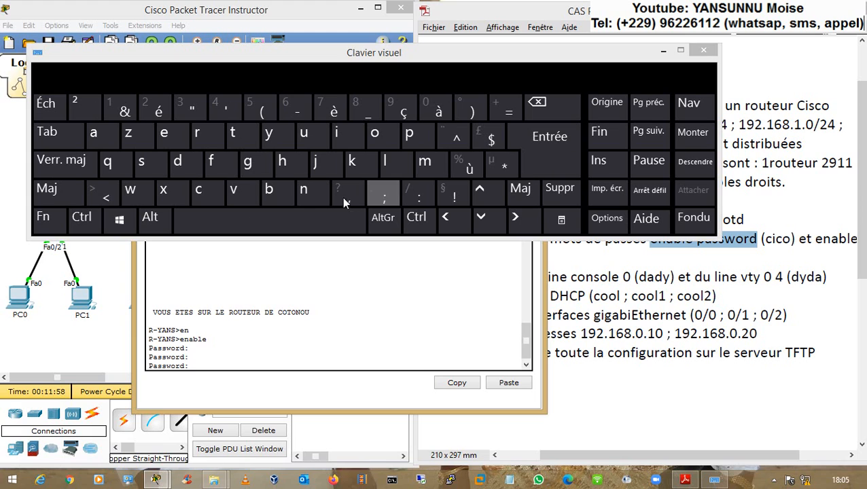
# - Make a third attempt after checking the PDF, then rerun enable after '% Bad secrets'
pyautogui.click(207, 197)
pyautogui.click(592, 260)
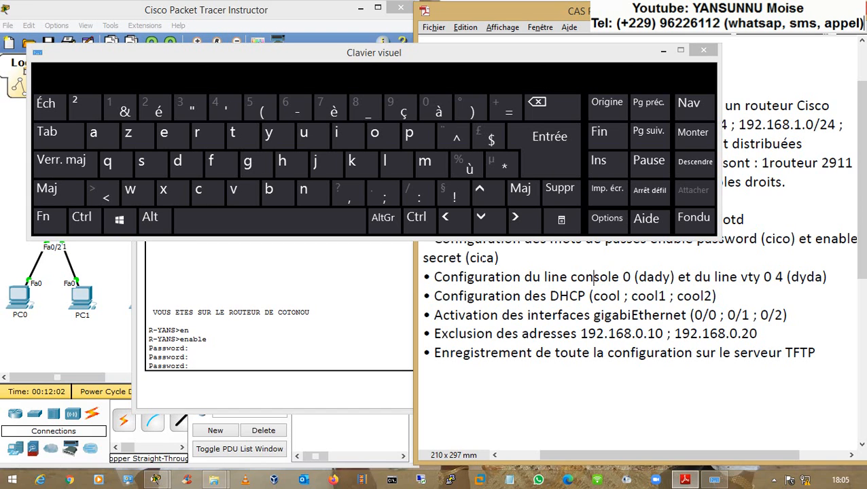
pyautogui.click(330, 339)
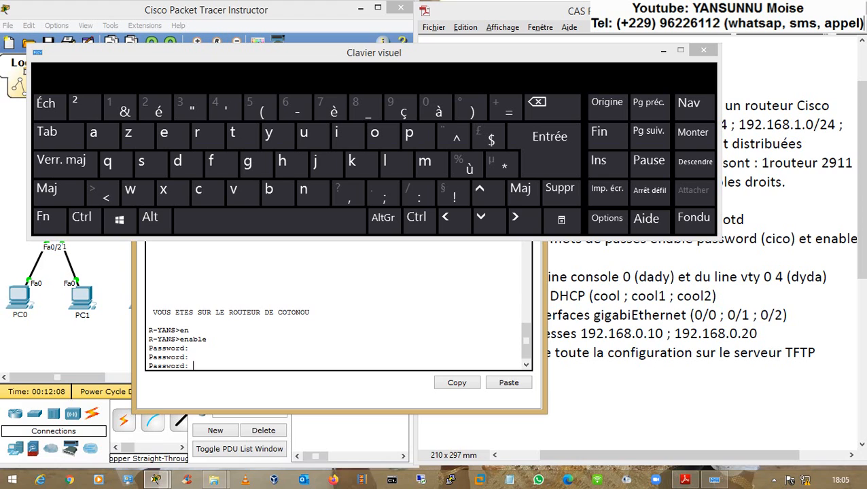
pyautogui.press('Return')
pyautogui.write('en')
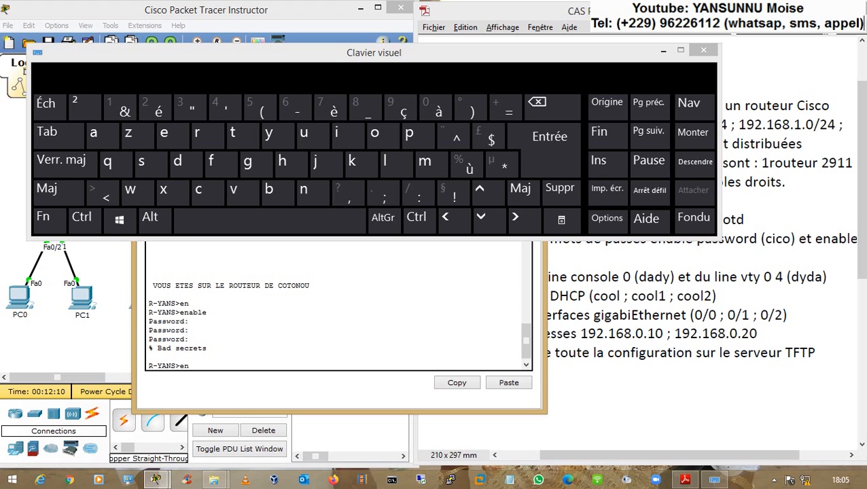
pyautogui.press('Tab')
pyautogui.press('Return')
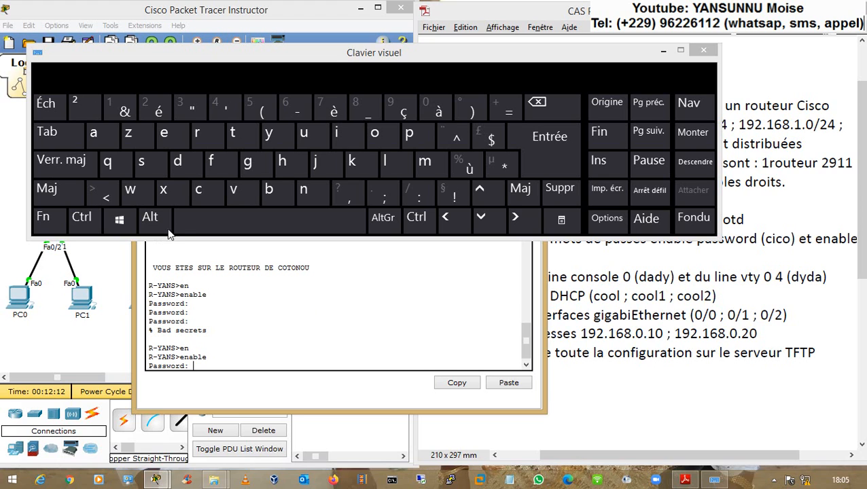
# - Enter the password and then the enable secret to reach R-YANS's privileged prompt
pyautogui.click(199, 189)
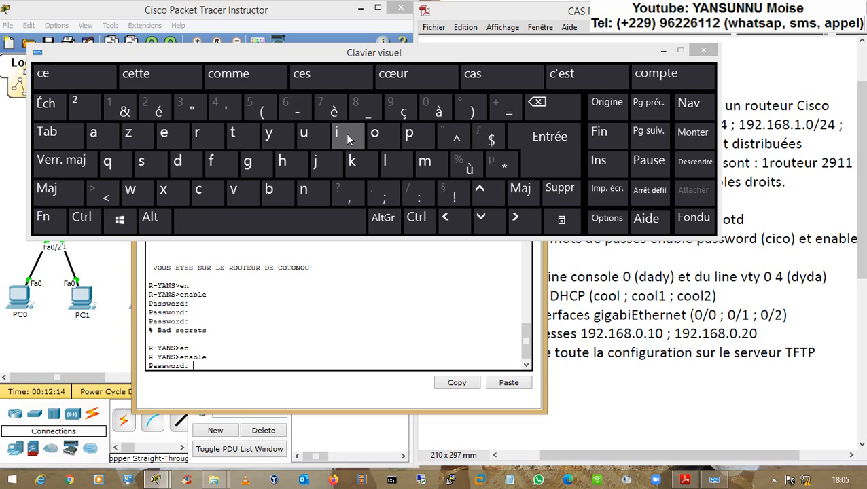
pyautogui.click(345, 133)
pyautogui.click(206, 194)
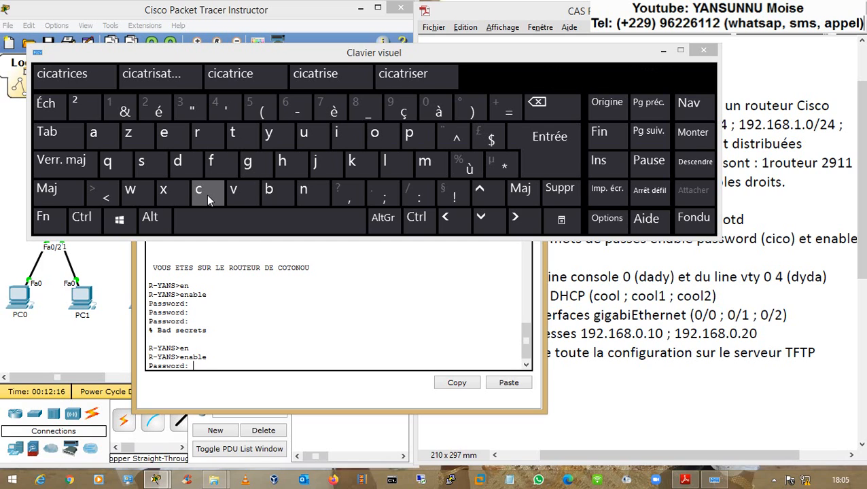
pyautogui.click(373, 138)
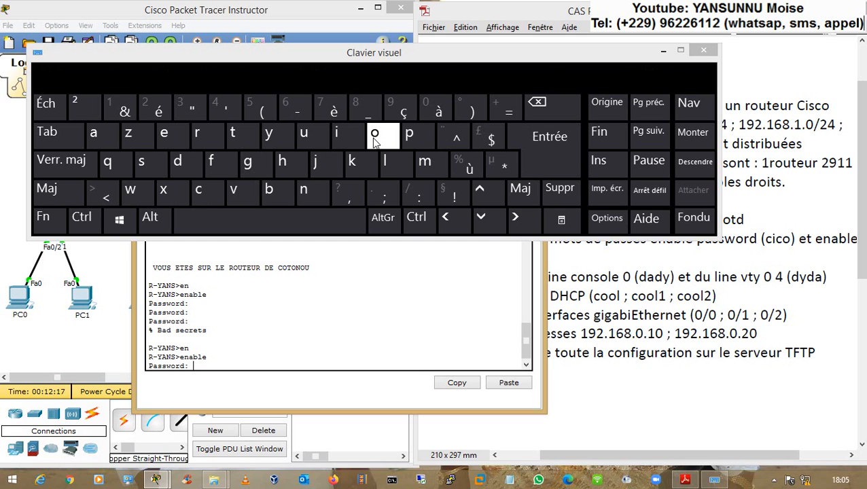
pyautogui.click(531, 137)
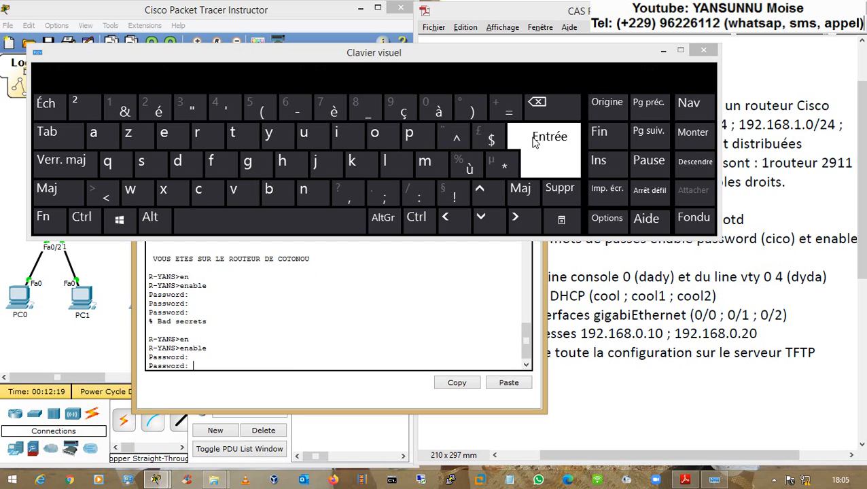
pyautogui.click(207, 194)
pyautogui.click(339, 145)
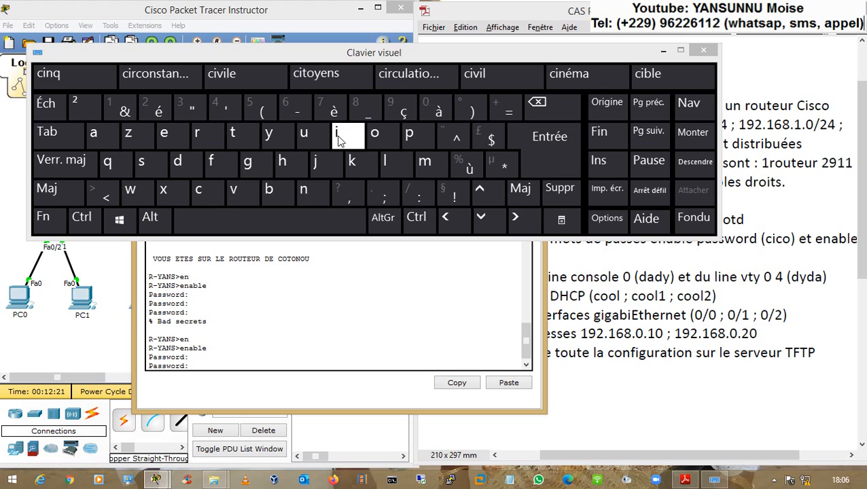
pyautogui.click(202, 195)
pyautogui.click(95, 134)
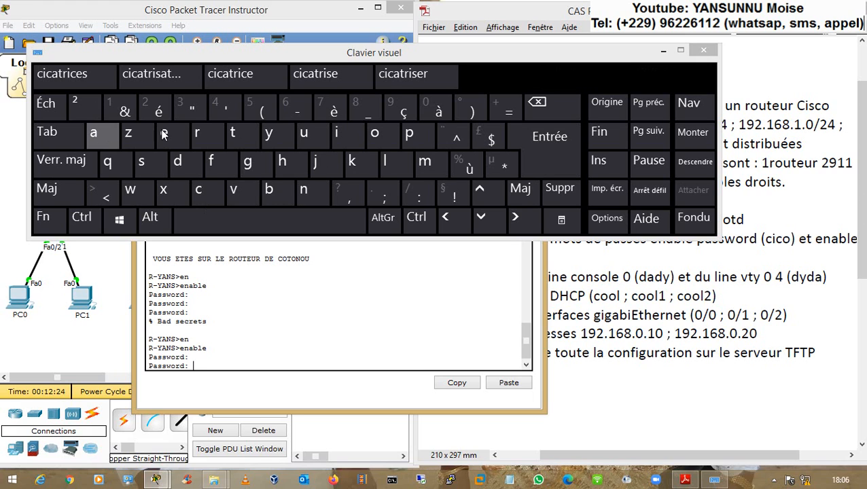
pyautogui.click(538, 148)
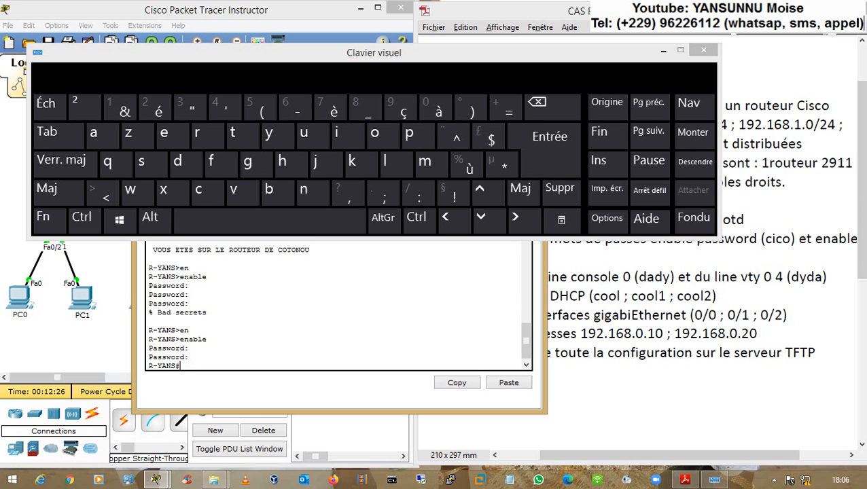
# - Bring the exercise PDF forward and minimize the on-screen keyboard
pyautogui.click(194, 348)
pyautogui.click(193, 356)
pyautogui.click(598, 277)
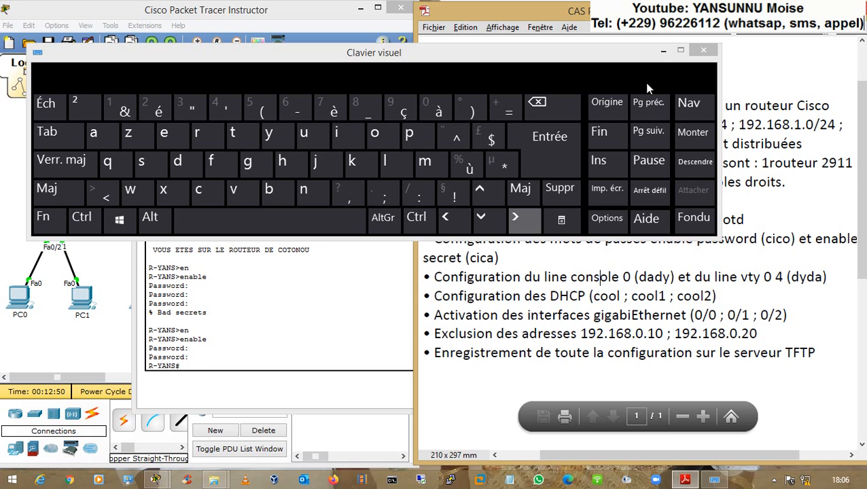
pyautogui.click(663, 51)
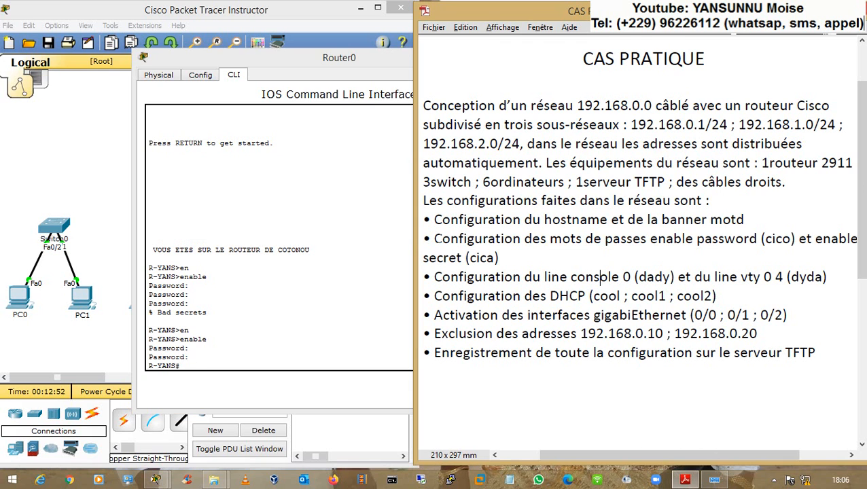
# - Review the hostname, banner motd, enable password, console and vty password tasks in the sheet
pyautogui.click(434, 239)
pyautogui.moveTo(434, 220); pyautogui.dragTo(549, 219)
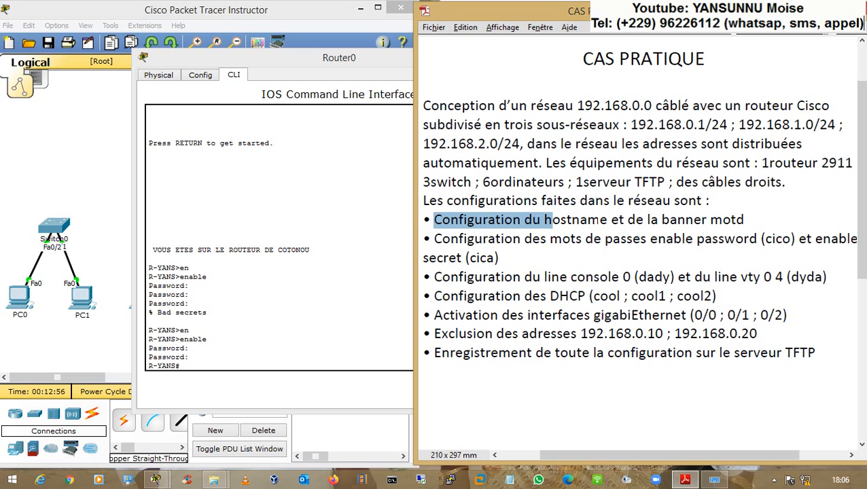
pyautogui.click(550, 220)
pyautogui.moveTo(661, 219); pyautogui.dragTo(743, 219)
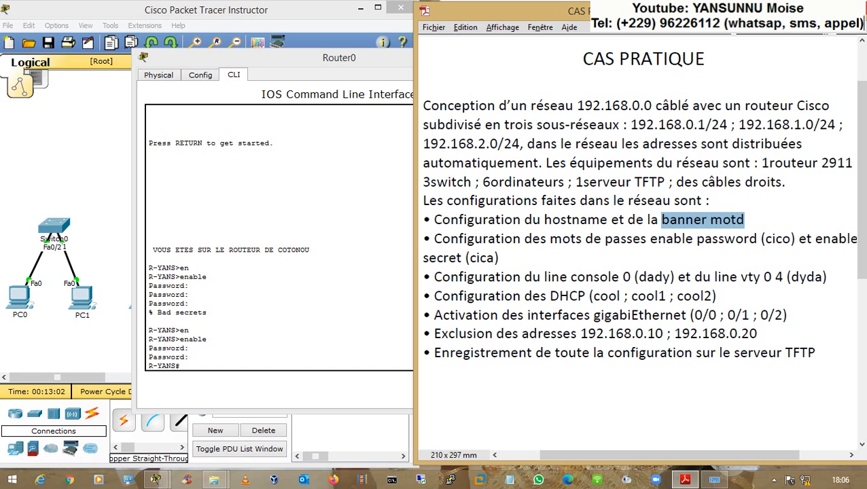
pyautogui.moveTo(649, 238); pyautogui.dragTo(756, 239)
pyautogui.click(697, 244)
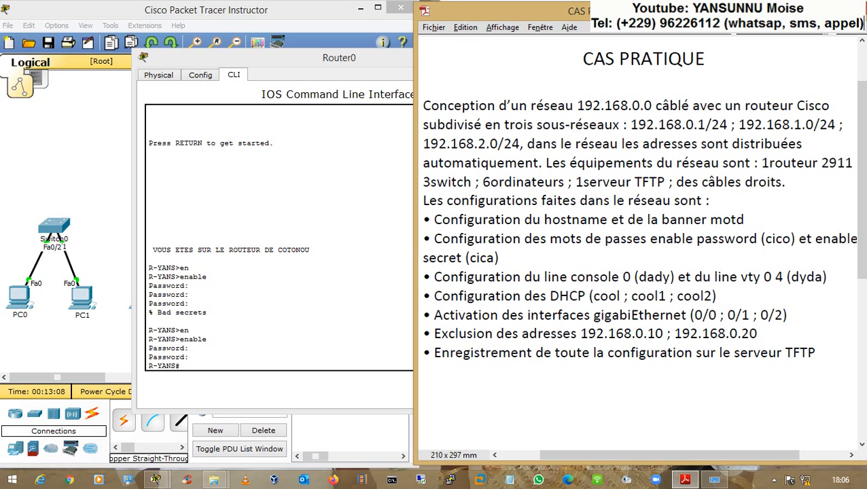
pyautogui.moveTo(638, 276); pyautogui.dragTo(671, 277)
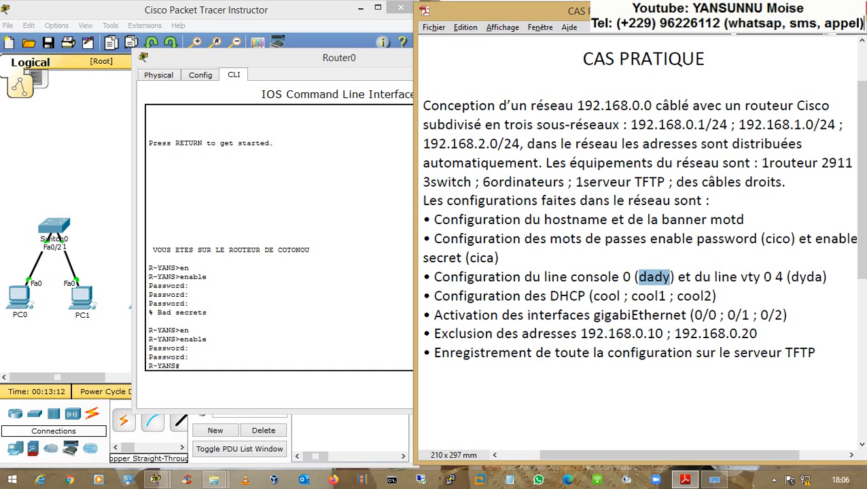
pyautogui.moveTo(795, 277); pyautogui.dragTo(827, 276)
pyautogui.click(532, 277)
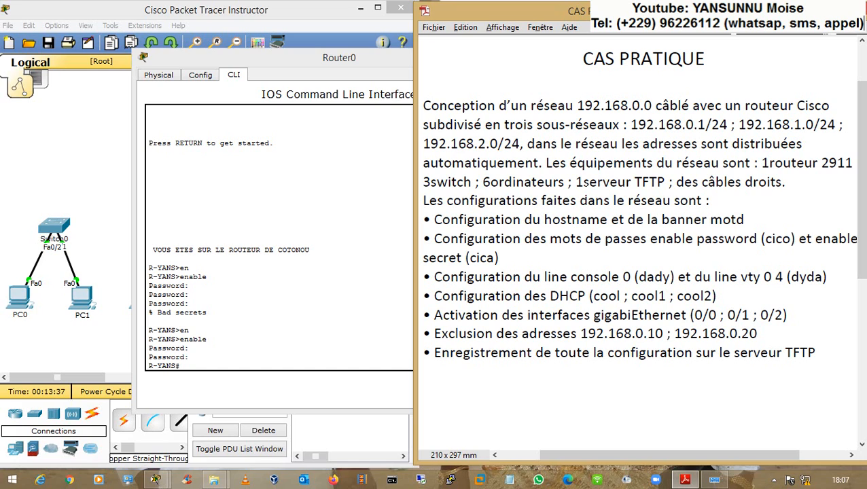
# - Log out of R-YANS with exit and open a new console session at the R-YANS> prompt
pyautogui.click(193, 304)
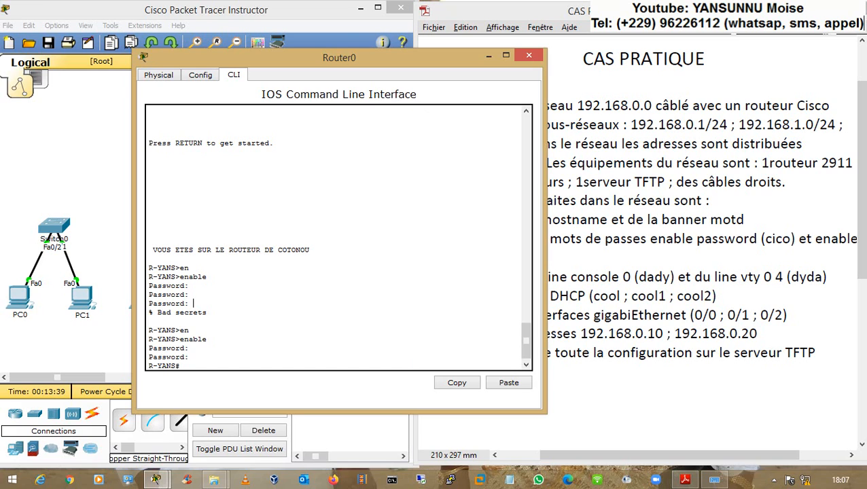
pyautogui.press('Return')
pyautogui.write('exit')
pyautogui.press('Return')
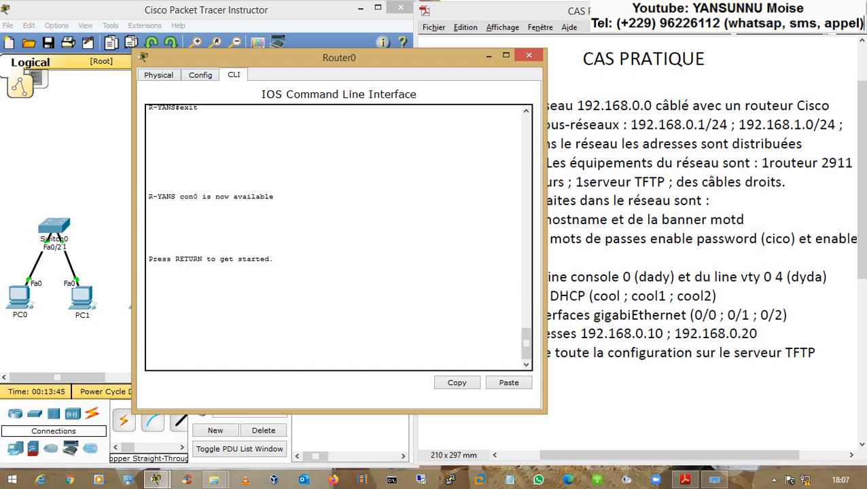
pyautogui.press('Return')
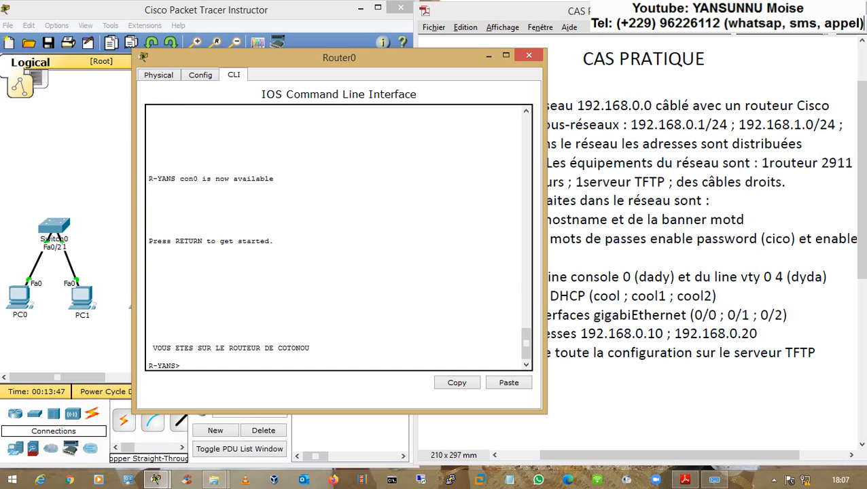
pyautogui.moveTo(180, 366); pyautogui.dragTo(148, 358)
# - Add a Laptop-PT as Laptop0 at the top-left of the topology
pyautogui.click(118, 175)
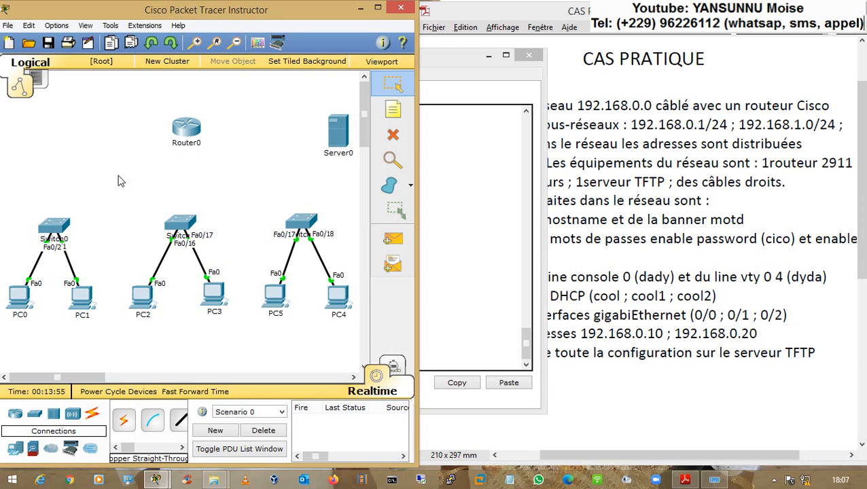
pyautogui.click(15, 450)
pyautogui.click(152, 420)
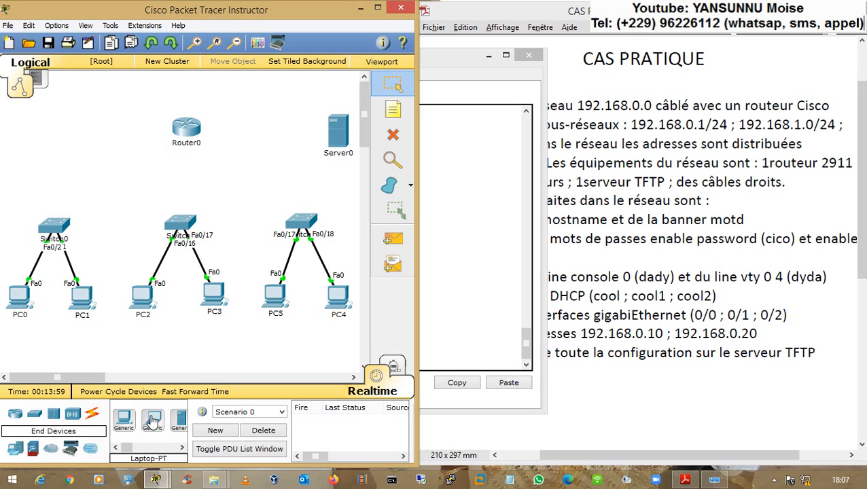
pyautogui.click(66, 109)
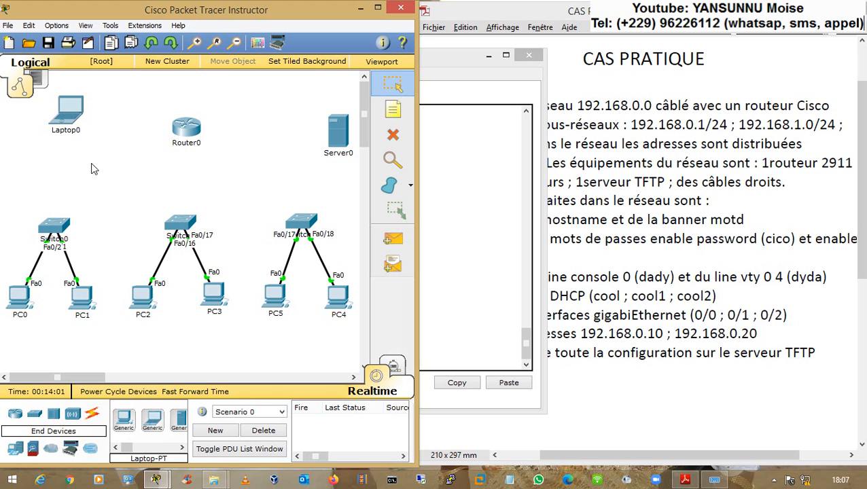
# - Cable Laptop0's RS 232 port to Router0's Console port with a console cable, then open Laptop0
pyautogui.click(93, 416)
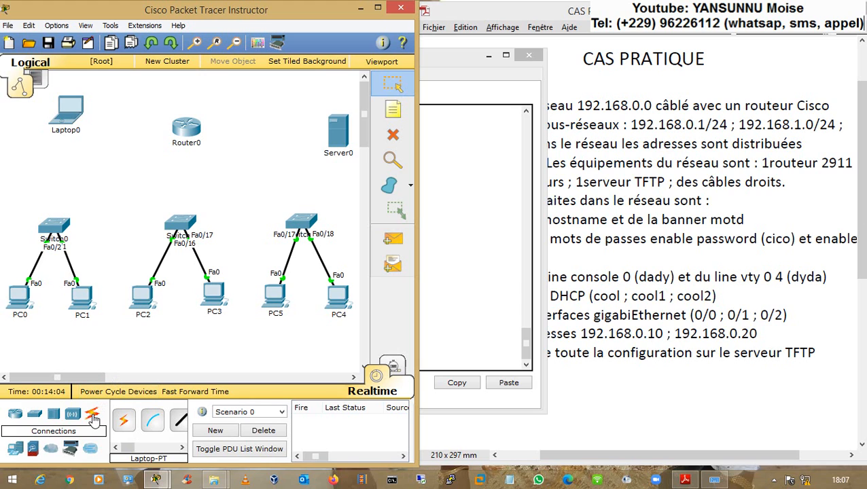
pyautogui.click(156, 425)
pyautogui.click(74, 111)
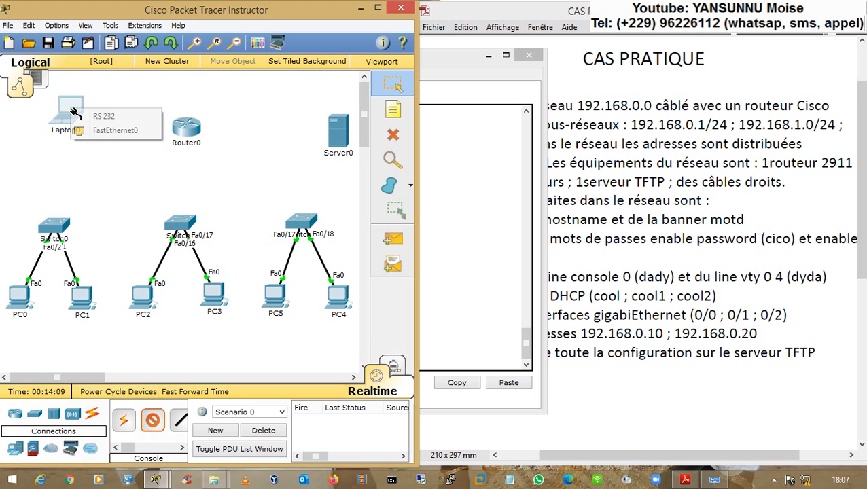
pyautogui.click(124, 120)
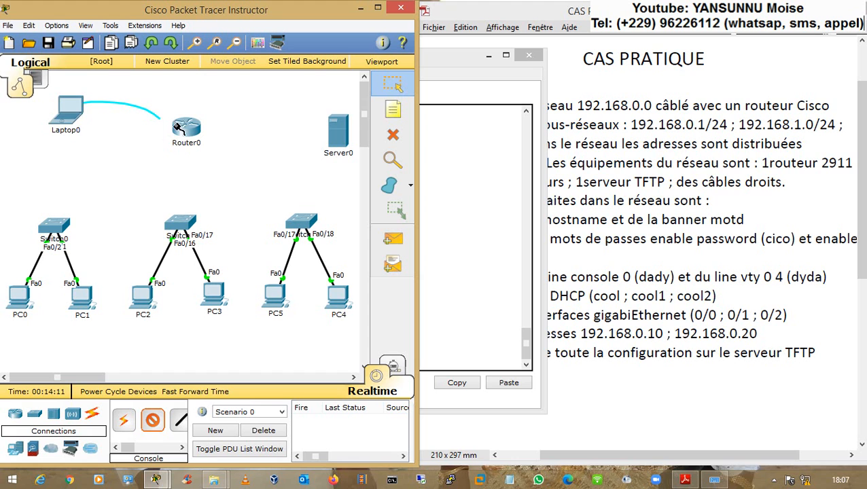
pyautogui.click(186, 130)
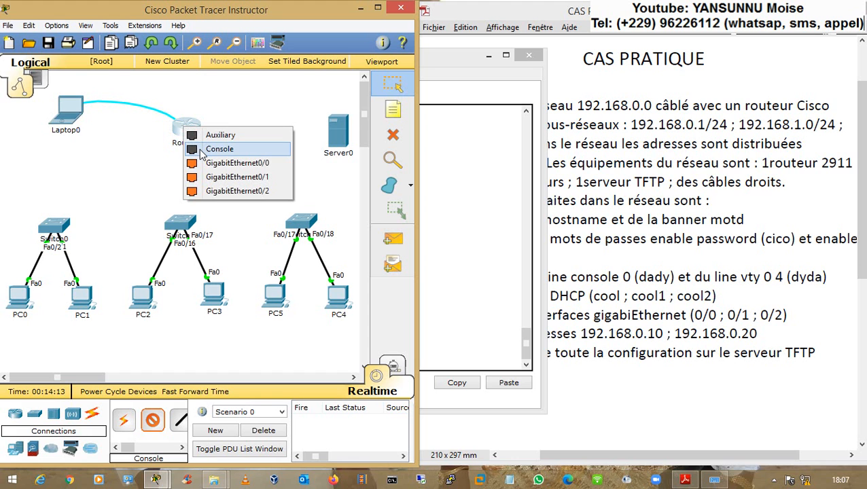
pyautogui.click(202, 150)
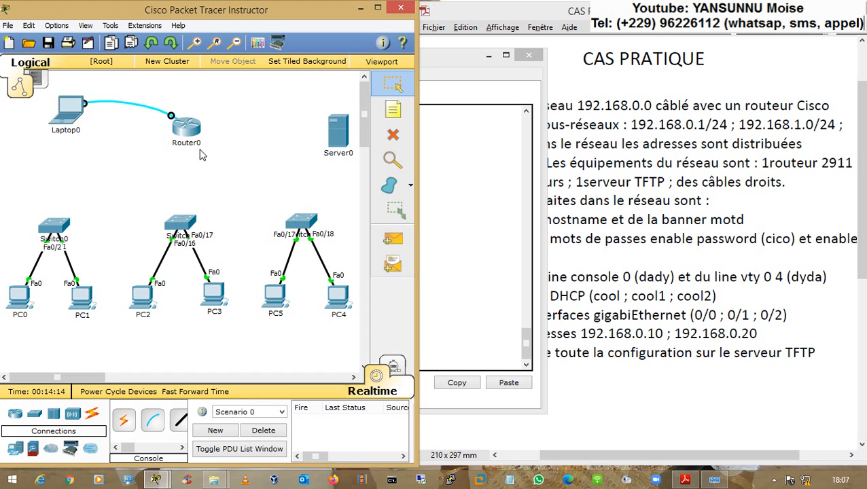
pyautogui.click(68, 115)
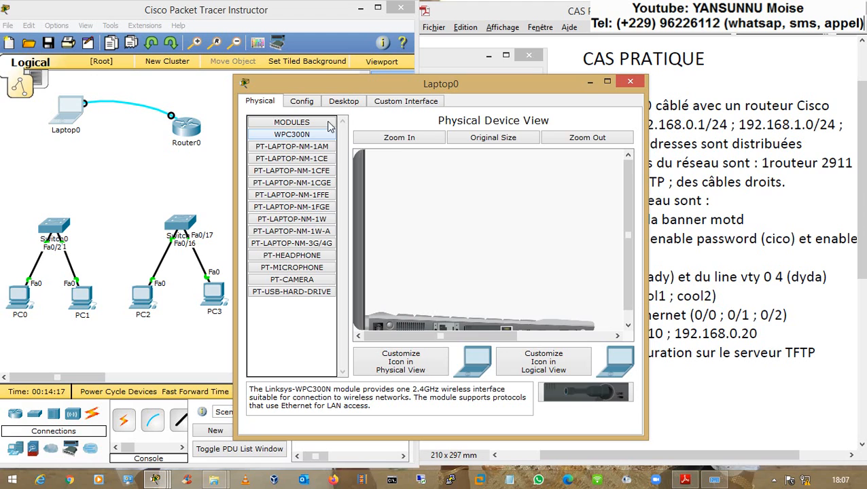
# - Connect Laptop0's Terminal to R-YANS with default settings, confirm the COTONOU banner, then minimise Laptop0
pyautogui.click(346, 101)
pyautogui.click(438, 141)
pyautogui.click(442, 256)
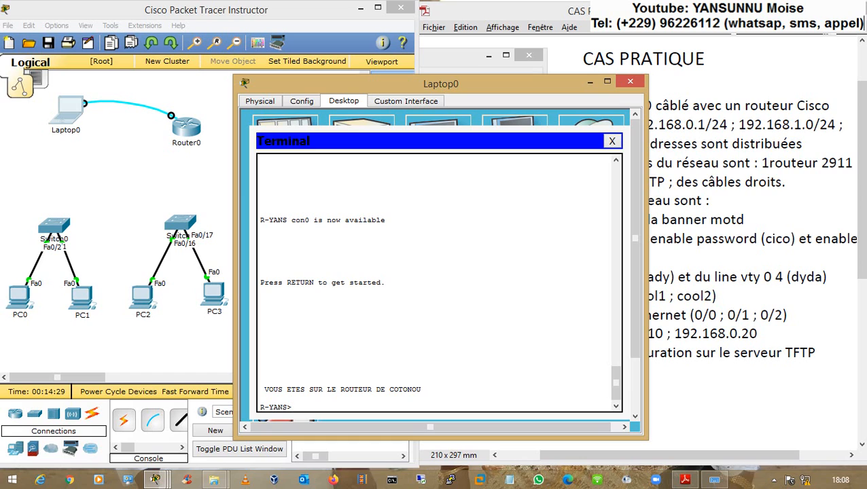
pyautogui.press('Return')
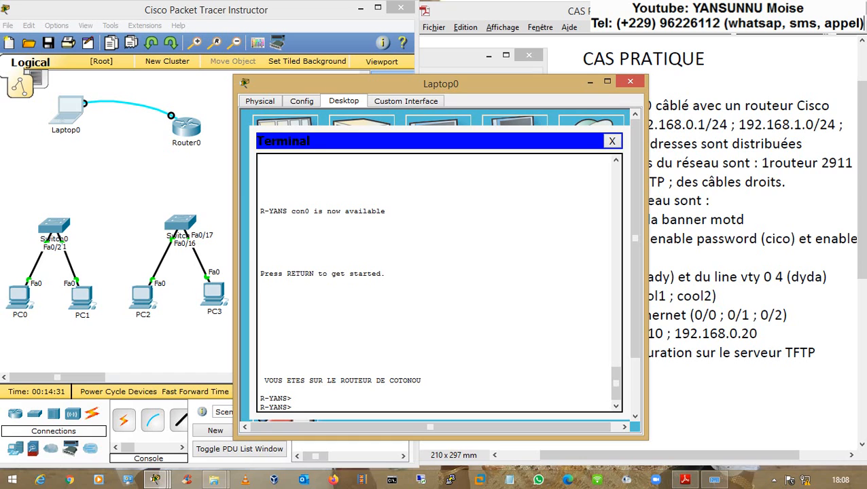
pyautogui.moveTo(264, 210); pyautogui.dragTo(307, 210)
pyautogui.click(590, 80)
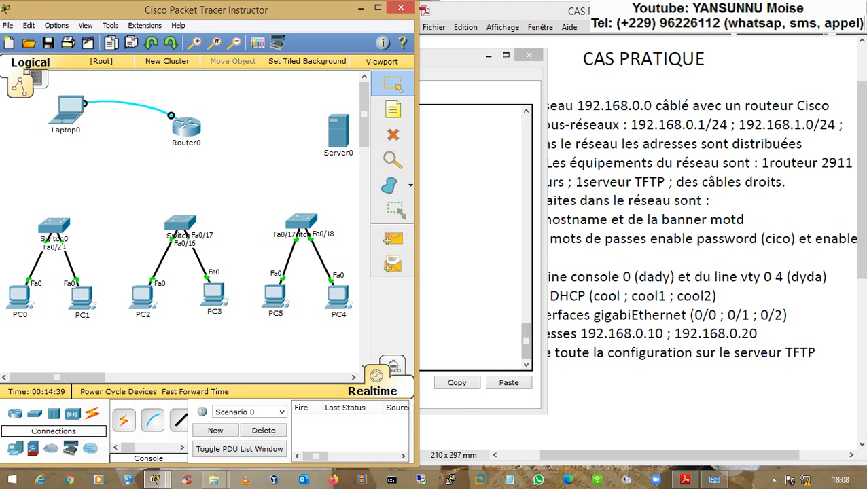
# - Find the console line password requirement in the task sheet
pyautogui.click(523, 346)
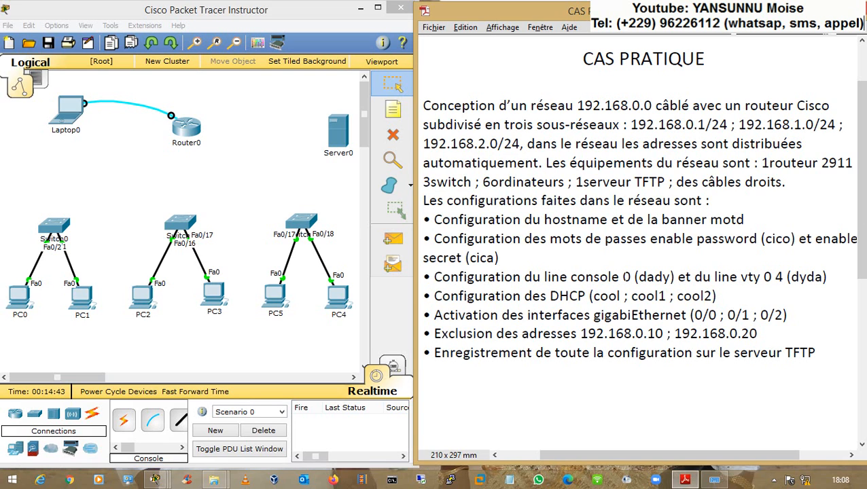
pyautogui.moveTo(639, 277); pyautogui.dragTo(550, 281)
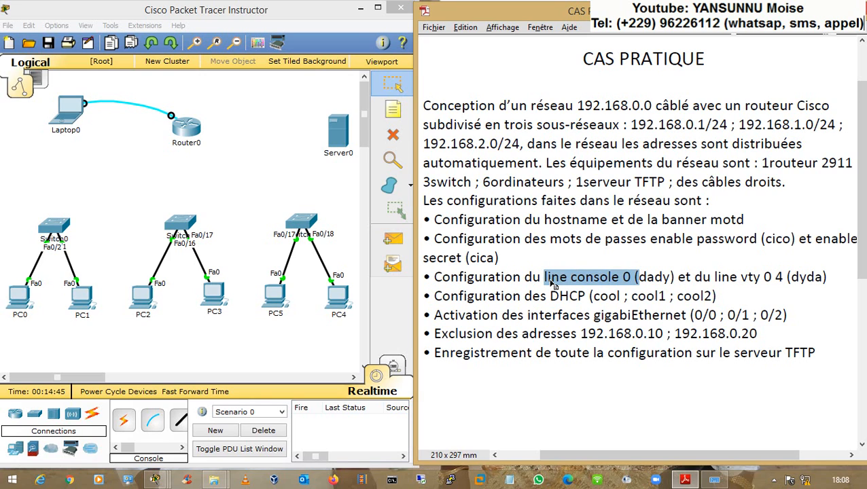
pyautogui.click(658, 277)
pyautogui.moveTo(636, 277); pyautogui.dragTo(677, 277)
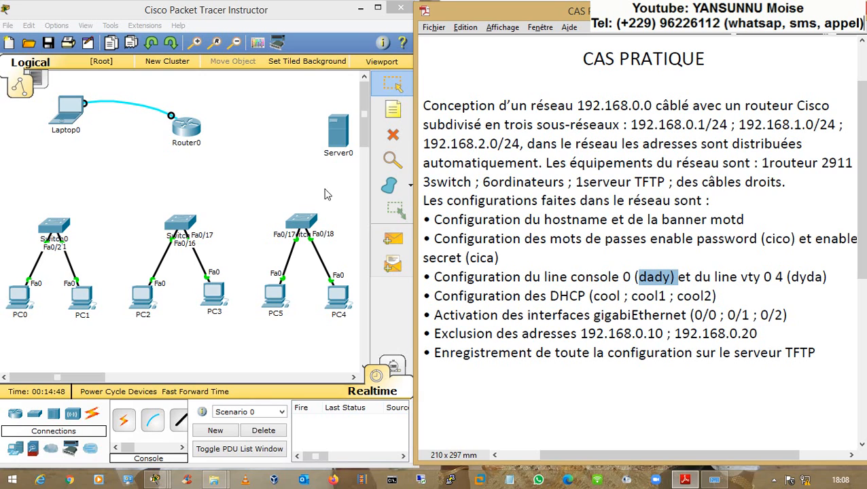
# - Run enable in Router0's CLI so it prompts for the enable password
pyautogui.click(186, 127)
pyautogui.write('en')
pyautogui.press('Return')
pyautogui.press('Return')
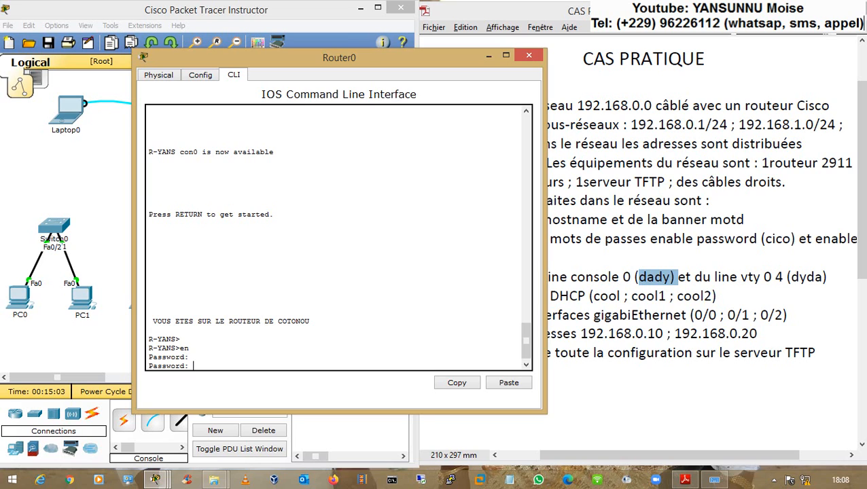
# - Enter privileged mode, then set the required password on line console 0 from global configuration
pyautogui.press('Return')
pyautogui.write('conf t')
pyautogui.press('Return')
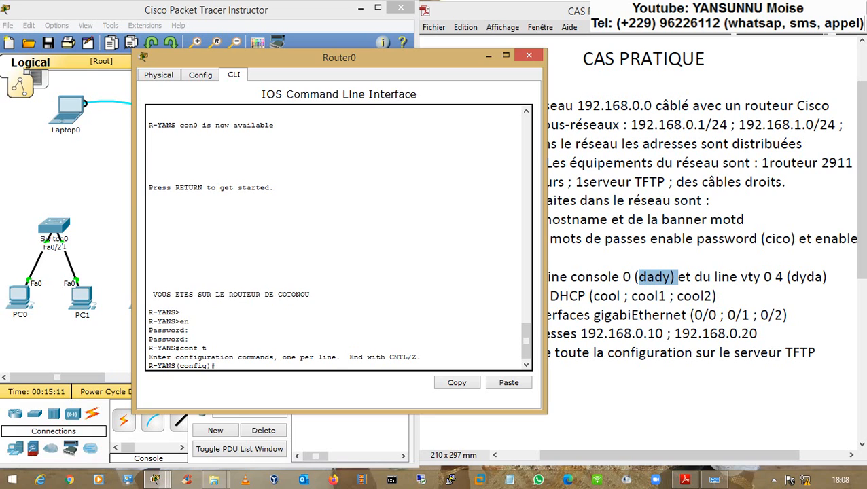
pyautogui.write('line cons')
pyautogui.press('Tab')
pyautogui.write('0')
pyautogui.press('Return')
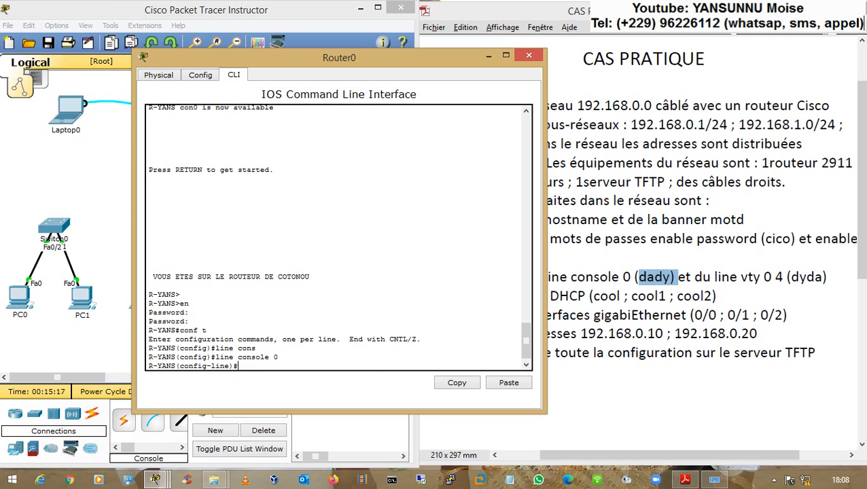
pyautogui.write('pass')
pyautogui.press('Tab')
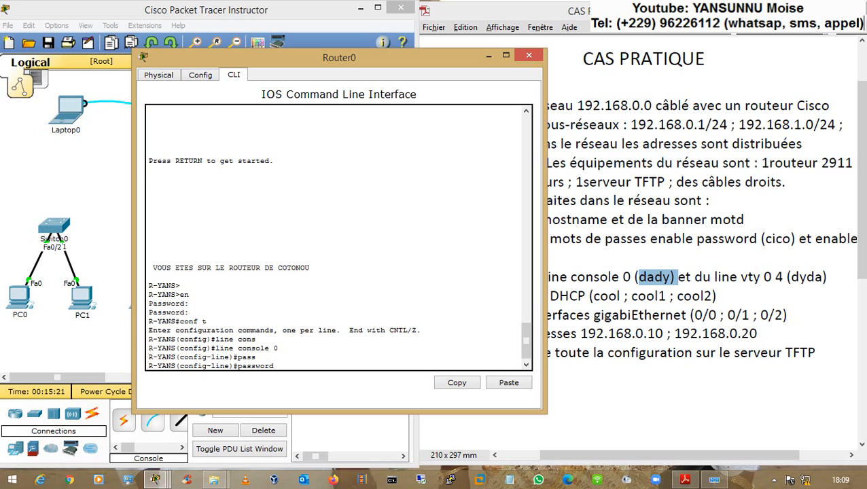
pyautogui.write('dady')
pyautogui.press('Return')
# - Enable login on console line 0 after trying the logging command
pyautogui.write('log')
pyautogui.press('Tab')
pyautogui.write('g')
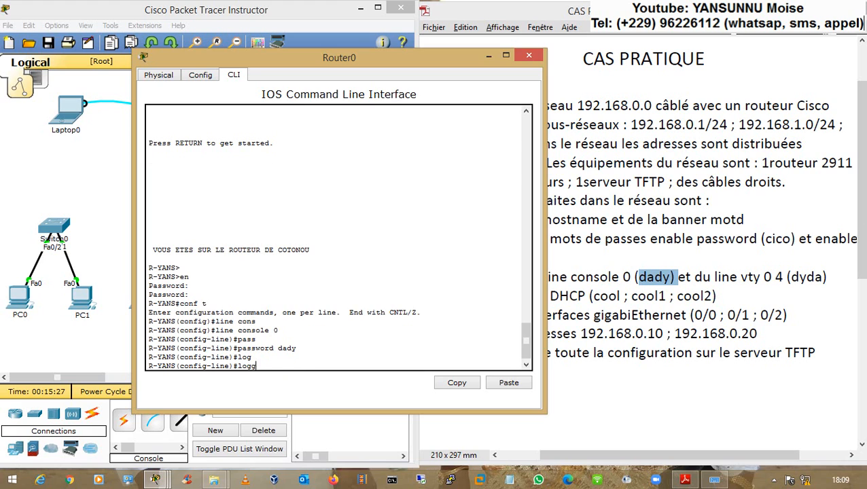
pyautogui.press('Tab')
pyautogui.press('Return')
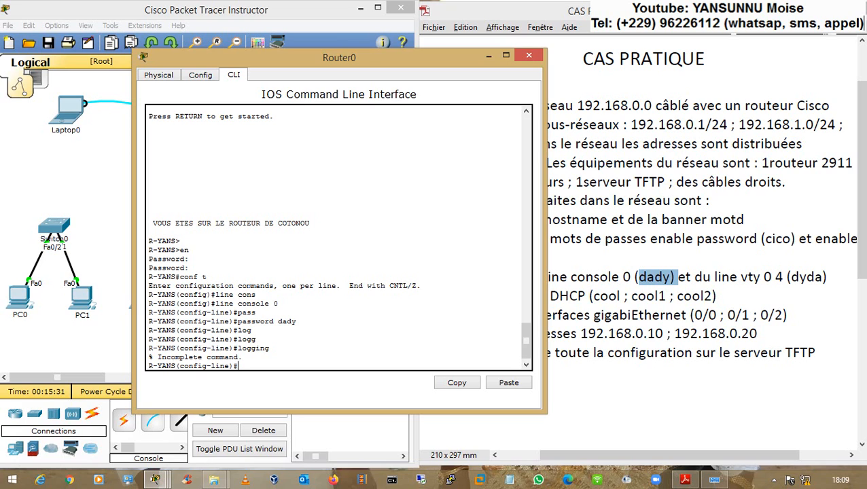
pyautogui.write('logging ?')
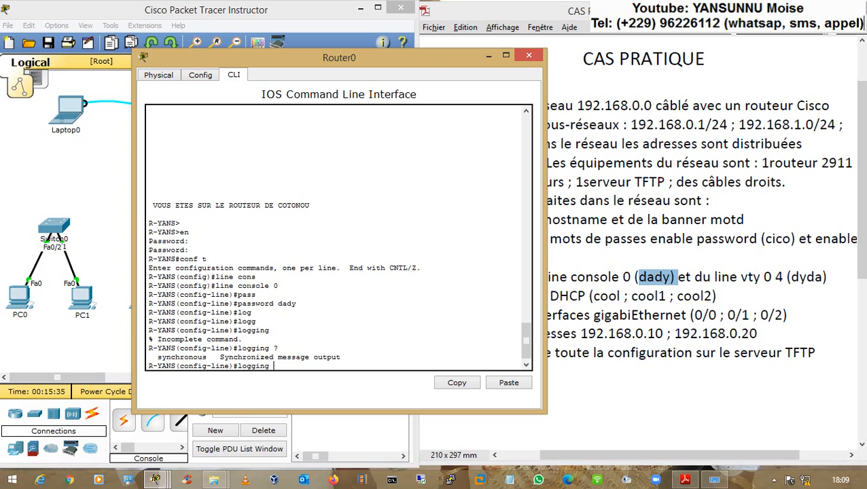
pyautogui.press('BackSpace')
pyautogui.press('BackSpace')
pyautogui.press('BackSpace')
pyautogui.press('BackSpace')
pyautogui.press('BackSpace')
pyautogui.press('BackSpace')
pyautogui.press('BackSpace')
pyautogui.press('BackSpace')
pyautogui.write('?')
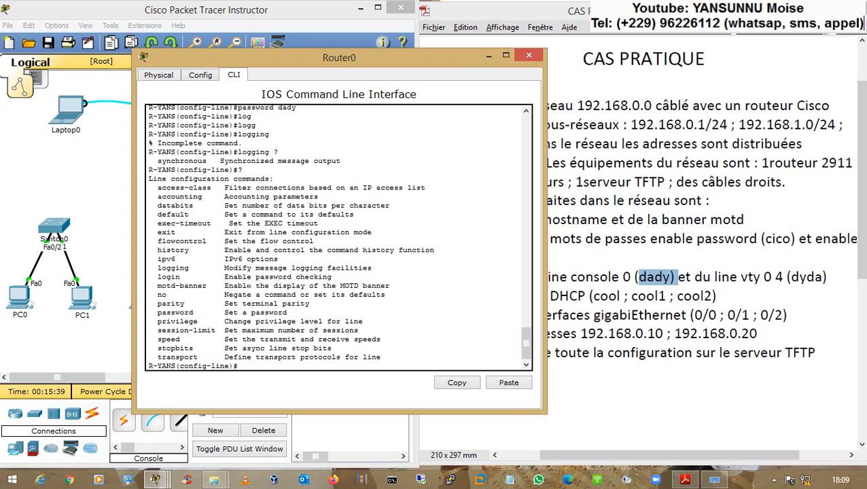
pyautogui.write('login')
pyautogui.press('Return')
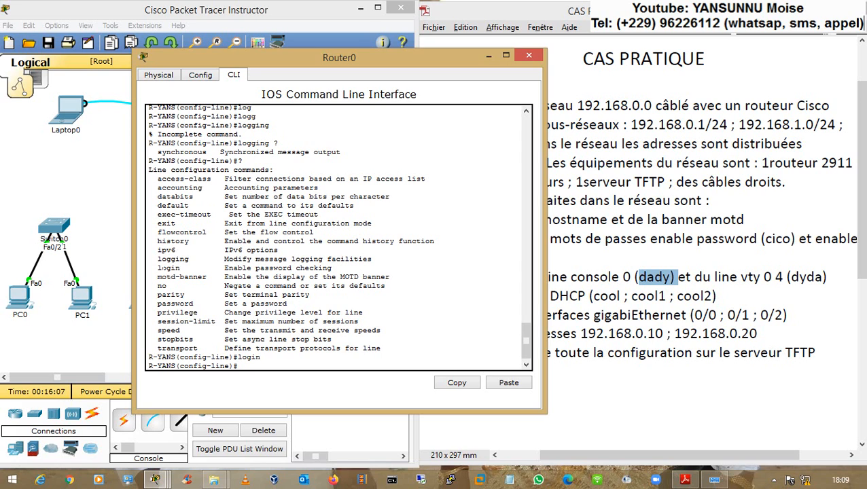
# - Leave configuration with end and log out with exit to reach the password prompt
pyautogui.write('nd')
pyautogui.press('Return')
pyautogui.press('Return')
pyautogui.press('Return')
pyautogui.write('exit')
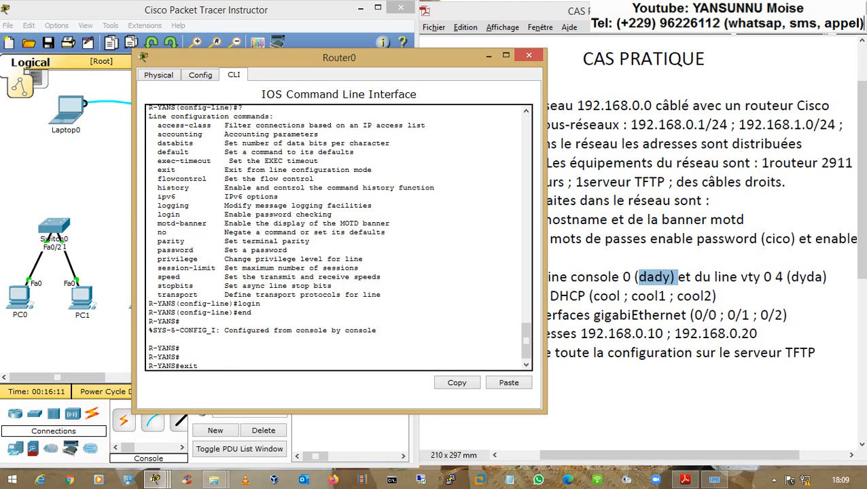
pyautogui.press('Return')
# - Point out the COTONOU banner and User Access Verification prompt, then launch the on-screen keyboard
pyautogui.press('Return')
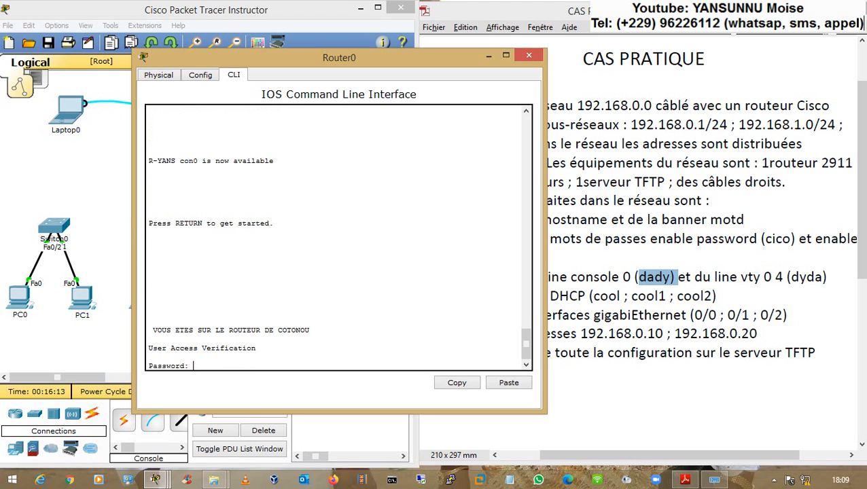
pyautogui.moveTo(153, 330); pyautogui.dragTo(310, 330)
pyautogui.click(310, 331)
pyautogui.moveTo(150, 348); pyautogui.dragTo(256, 353)
pyautogui.click(257, 352)
pyautogui.press('Return')
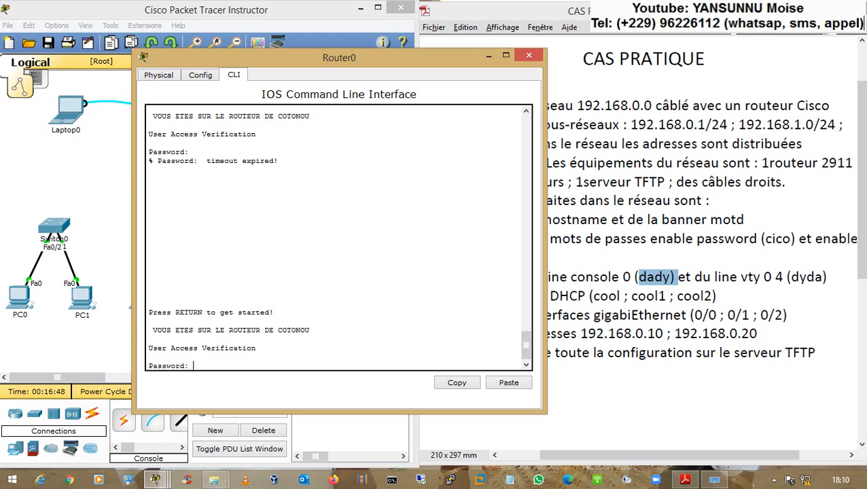
pyautogui.click(714, 480)
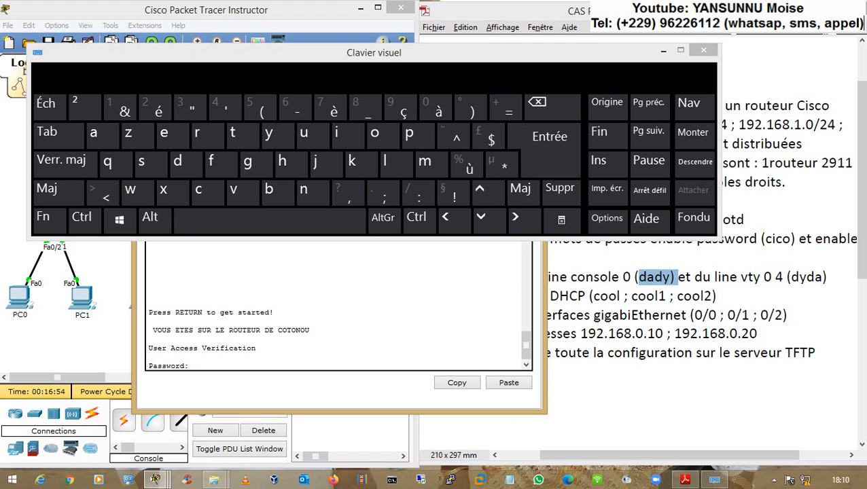
# - Enter the console password on the on-screen keyboard at R-YANS's prompt
pyautogui.hotkey('alt', 'Tab')
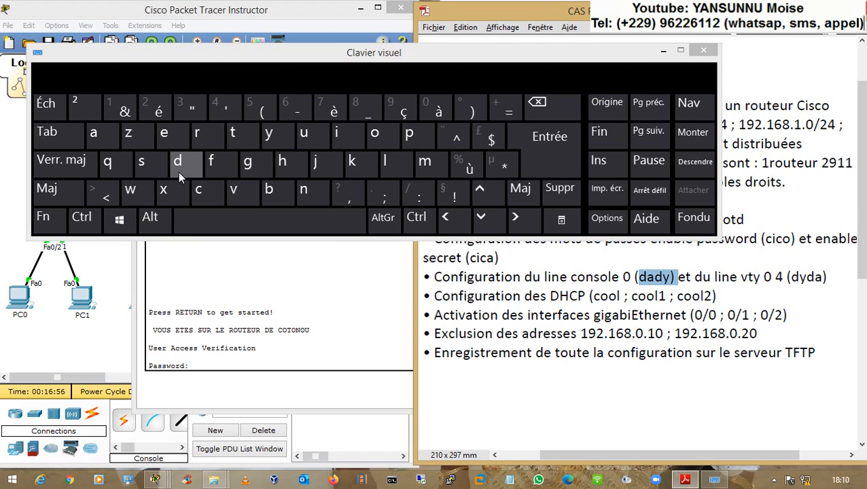
pyautogui.click(178, 172)
pyautogui.click(105, 135)
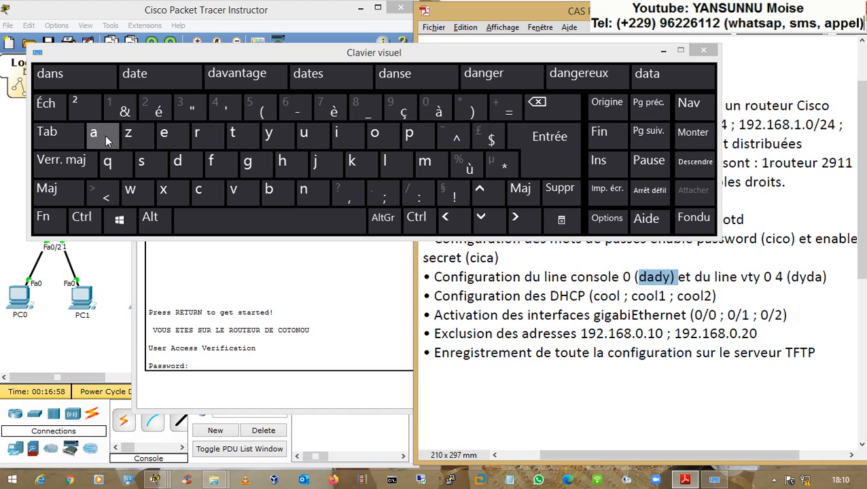
pyautogui.click(178, 170)
pyautogui.click(277, 138)
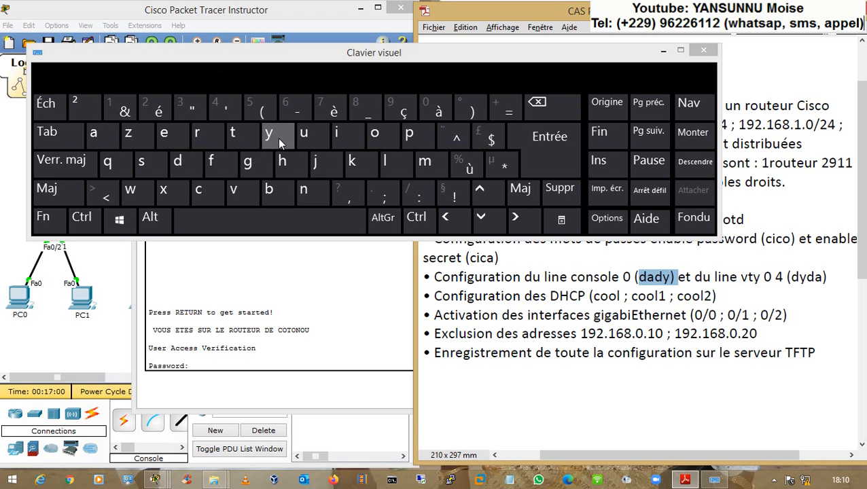
pyautogui.click(537, 155)
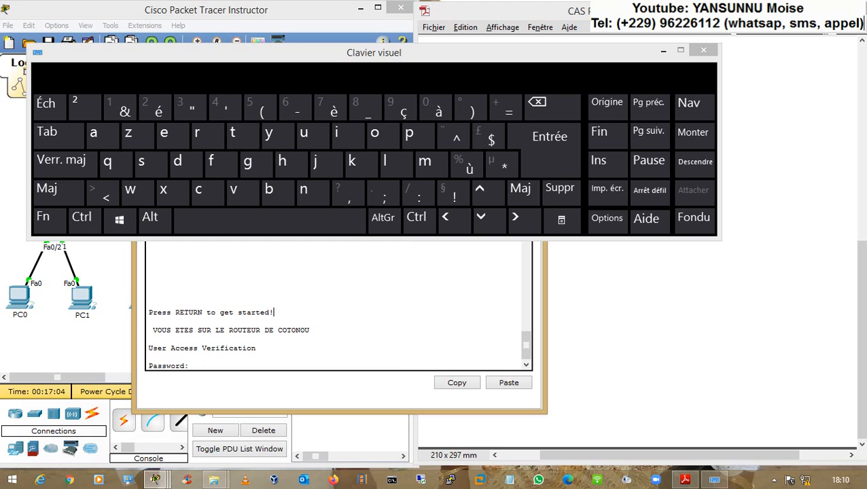
# - Check the exercise sheet, then log in to R-YANS with the console password at a fresh prompt
pyautogui.click(576, 400)
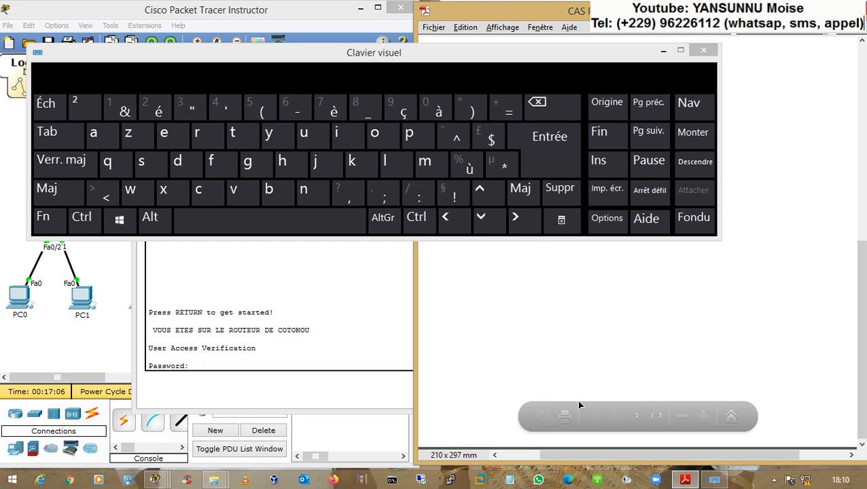
pyautogui.moveTo(863, 277); pyautogui.dragTo(859, 109)
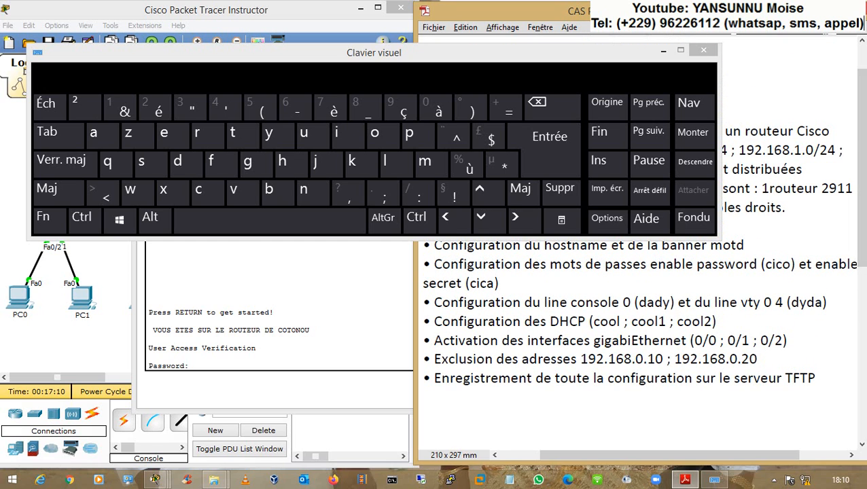
pyautogui.click(272, 326)
pyautogui.press('Return')
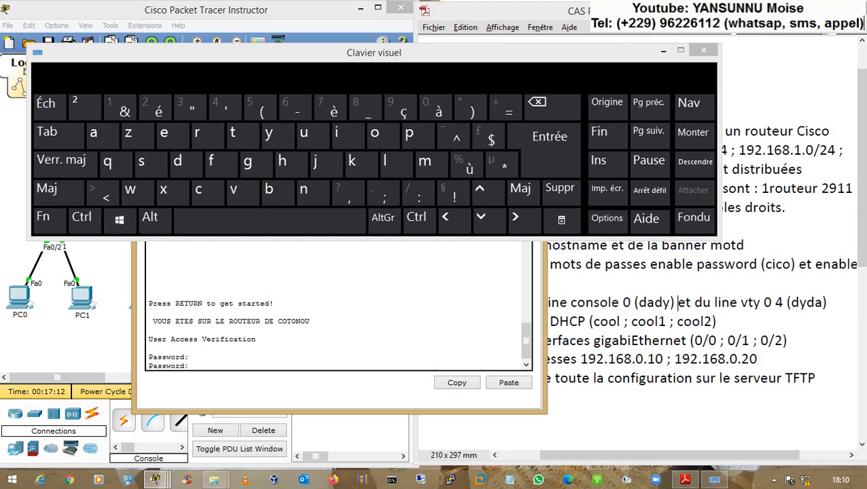
pyautogui.click(180, 163)
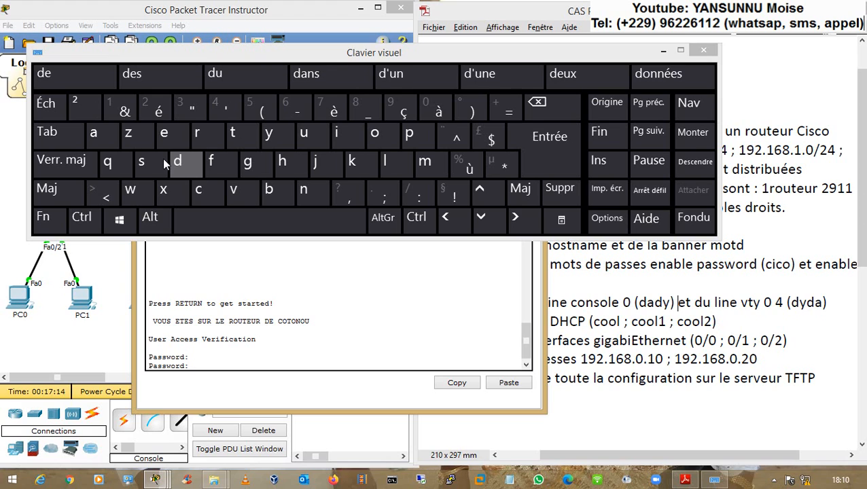
pyautogui.click(106, 136)
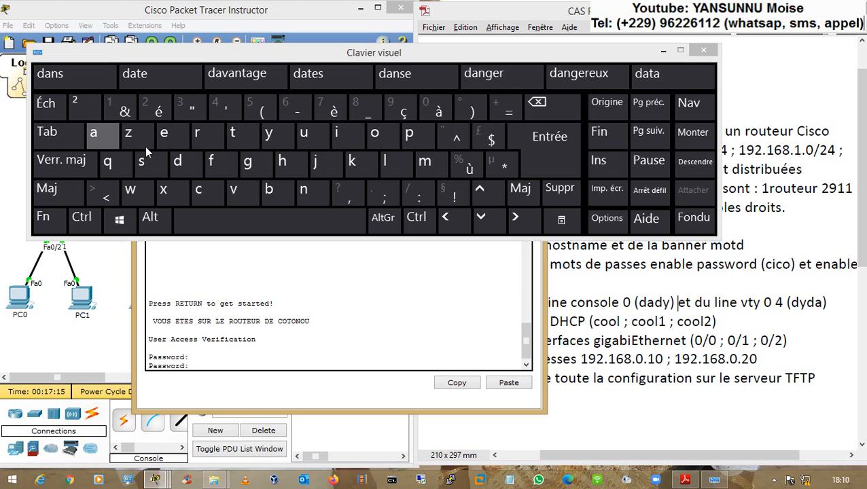
pyautogui.click(192, 164)
pyautogui.click(275, 136)
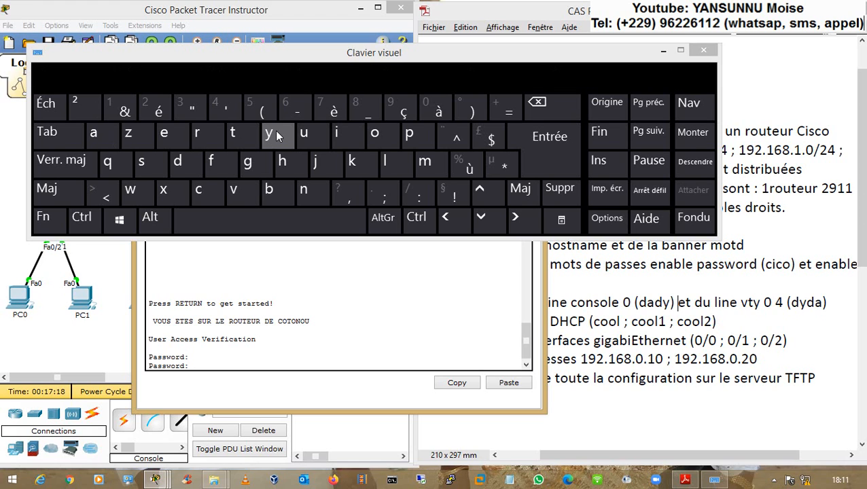
pyautogui.click(544, 157)
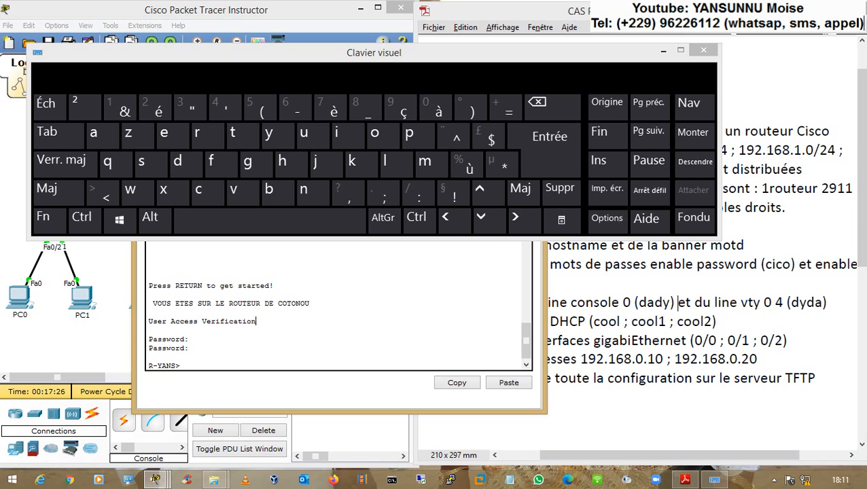
# - Run enable and enter the enable secret to reach privileged mode
pyautogui.write('ena')
pyautogui.press('Tab')
pyautogui.press('Return')
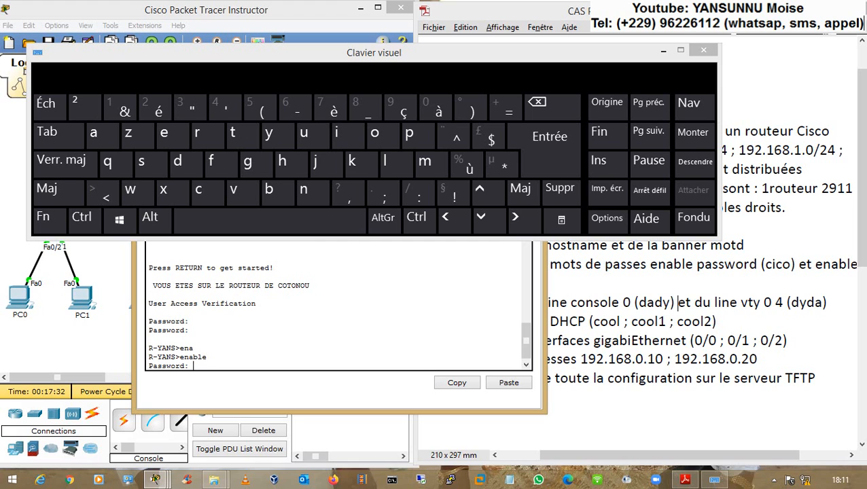
pyautogui.click(213, 193)
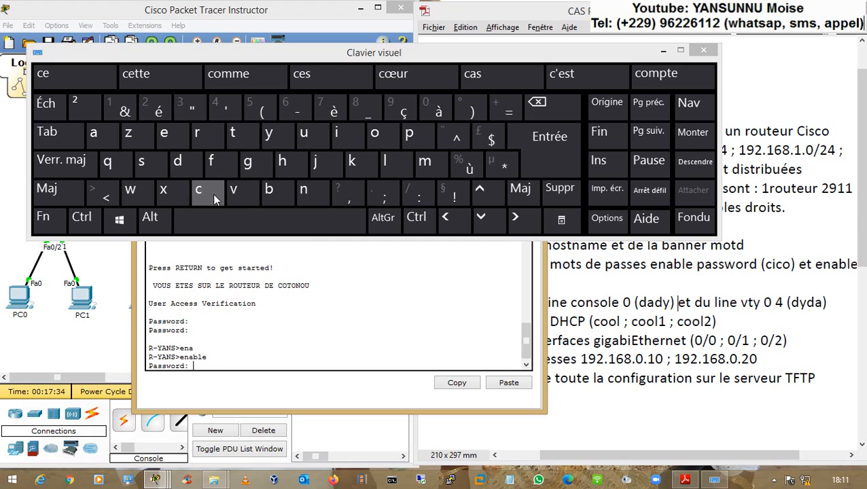
pyautogui.click(334, 136)
pyautogui.click(205, 189)
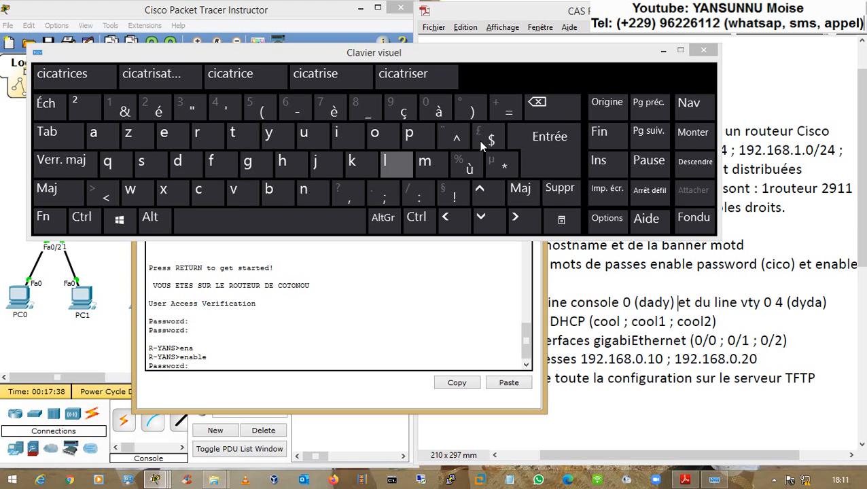
pyautogui.click(534, 151)
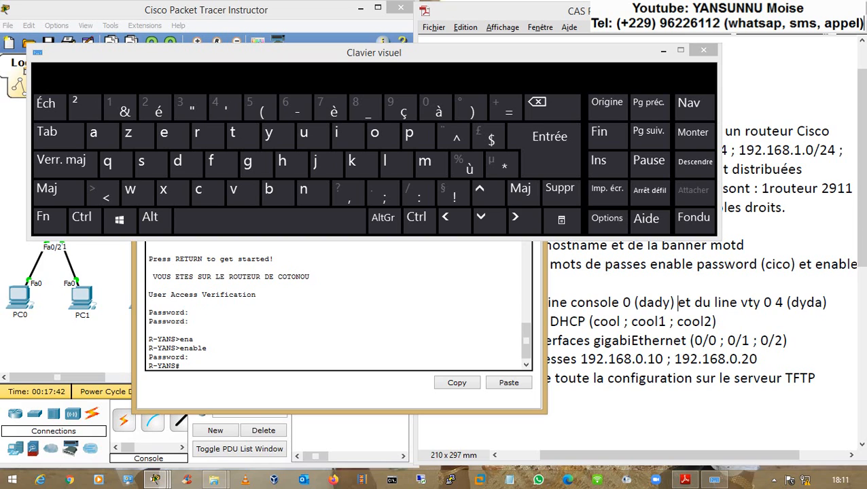
# - Log out with exit and hide the on-screen keyboard
pyautogui.write('exit')
pyautogui.press('Return')
pyautogui.press('Return')
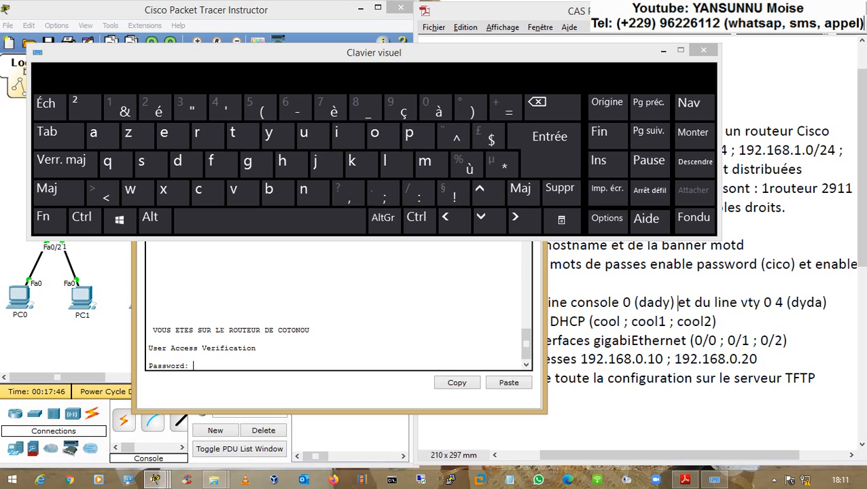
pyautogui.click(12, 205)
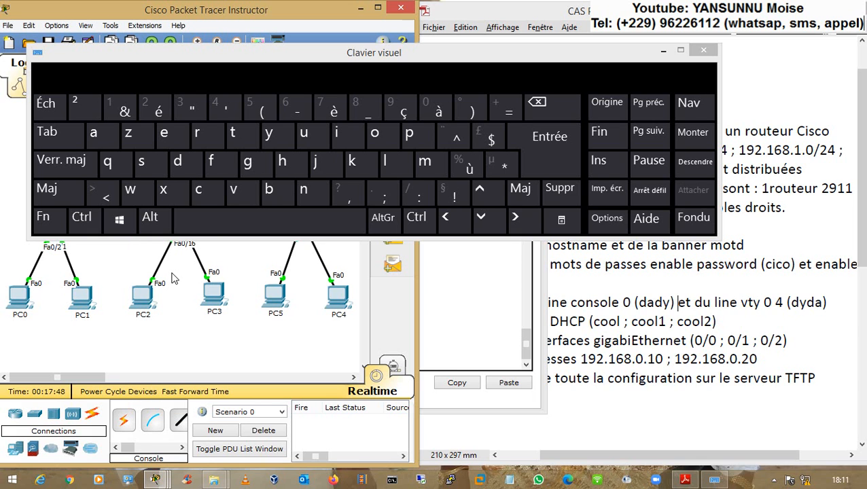
pyautogui.click(663, 50)
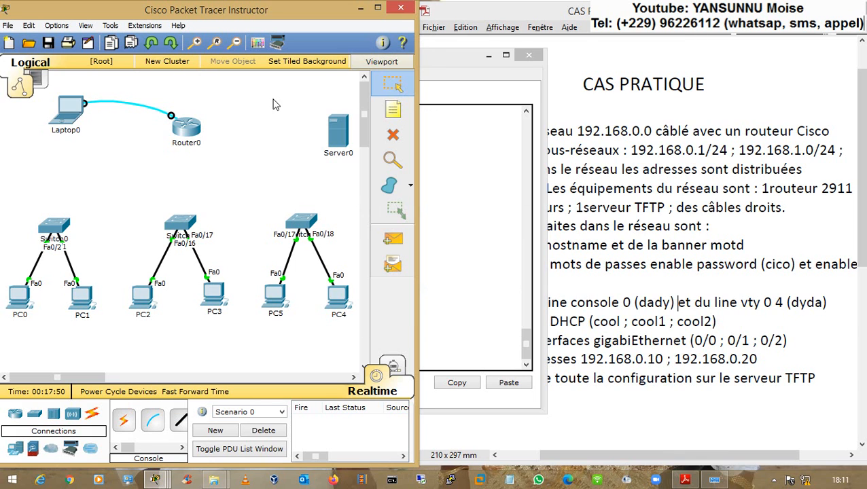
# - From Laptop0's terminal, enter the console password and enable password to reach R-YANS#
pyautogui.click(78, 119)
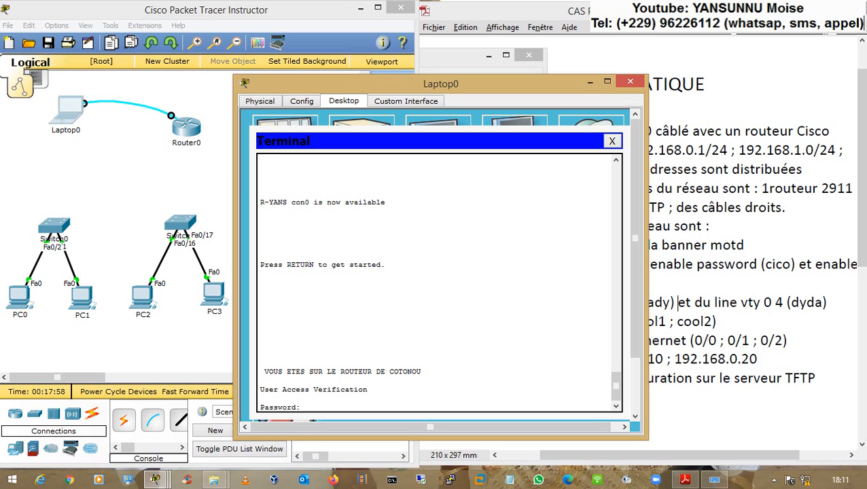
pyautogui.press('Return')
pyautogui.write('en')
pyautogui.press('Return')
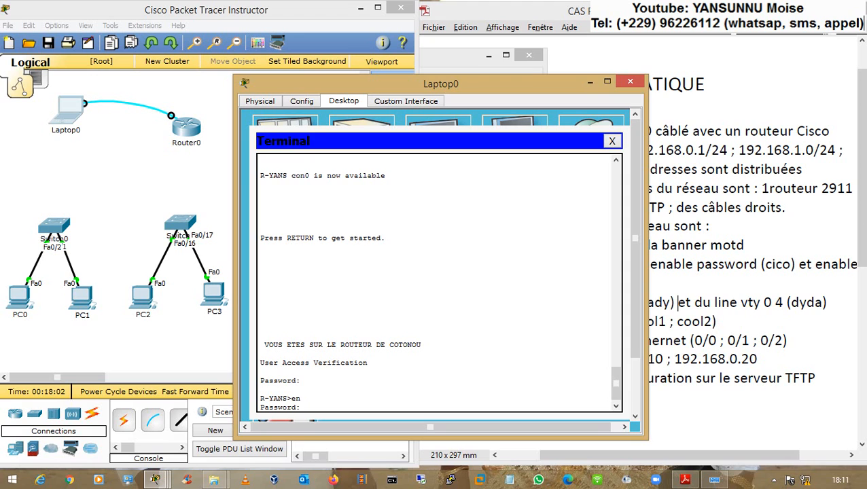
pyautogui.press('Return')
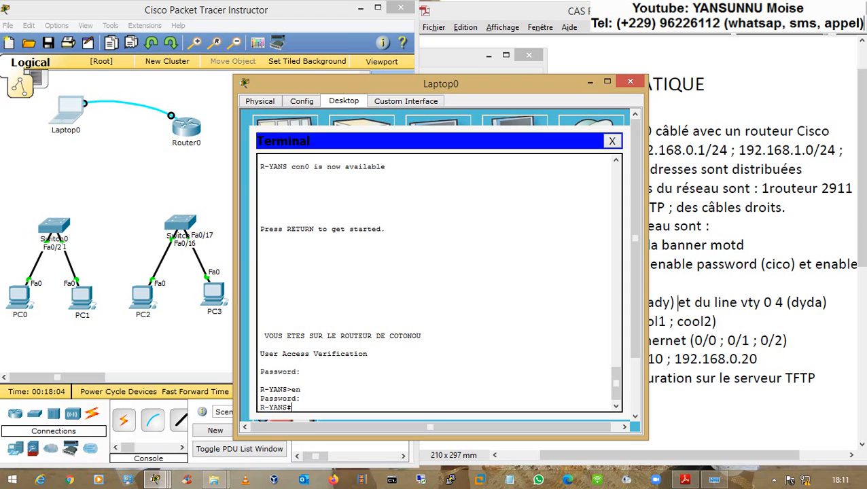
pyautogui.click(678, 302)
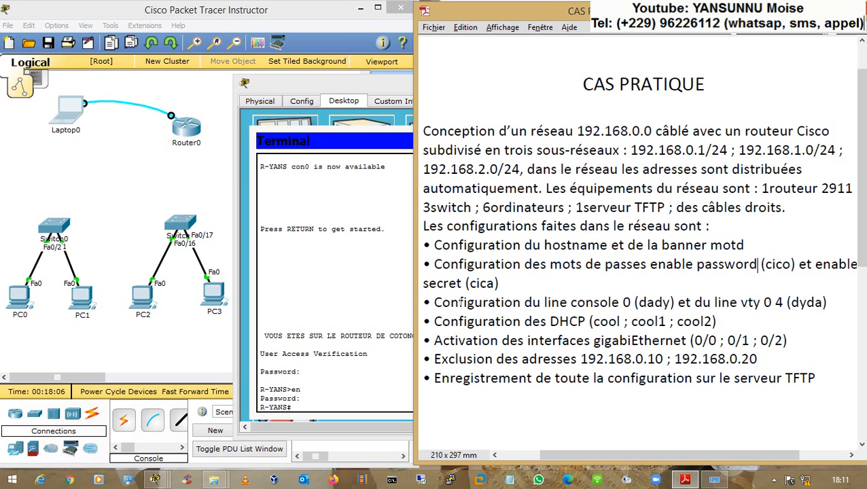
# - Highlight the console line password requirement in the exercise sheet
pyautogui.moveTo(631, 302)
pyautogui.mouseDown()
pyautogui.moveTo(532, 303)
pyautogui.moveTo(642, 303)
pyautogui.mouseUp()
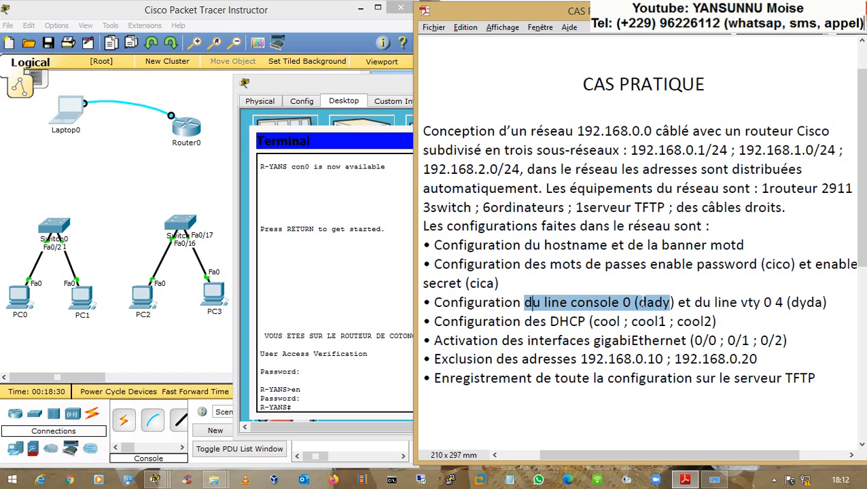
pyautogui.moveTo(643, 303); pyautogui.dragTo(693, 303)
pyautogui.click(693, 303)
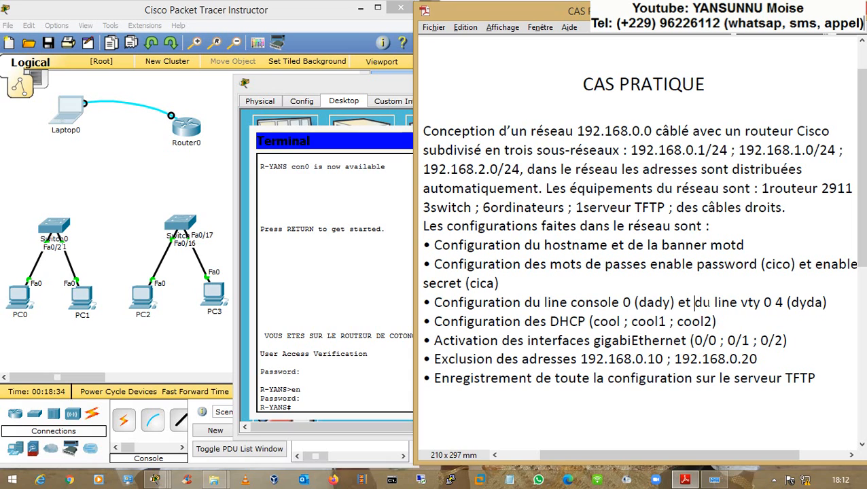
# - Select 'line vty 0 4' in the exercise sheet
pyautogui.moveTo(693, 303); pyautogui.dragTo(783, 303)
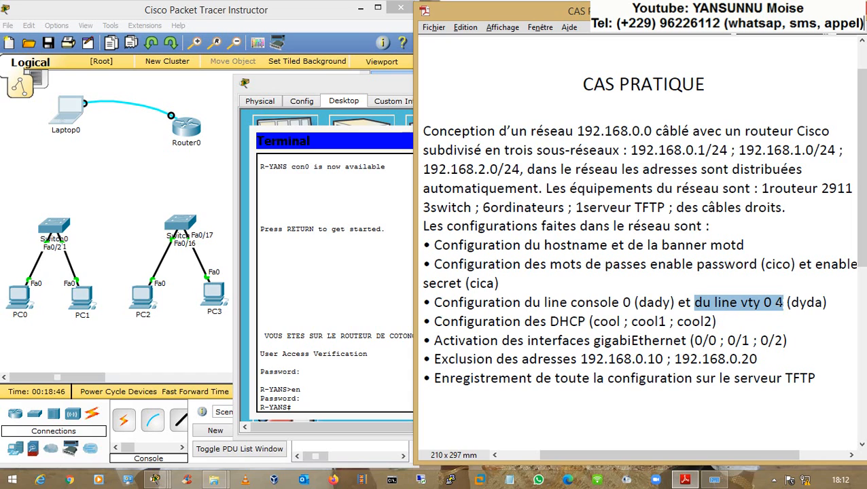
pyautogui.click(794, 302)
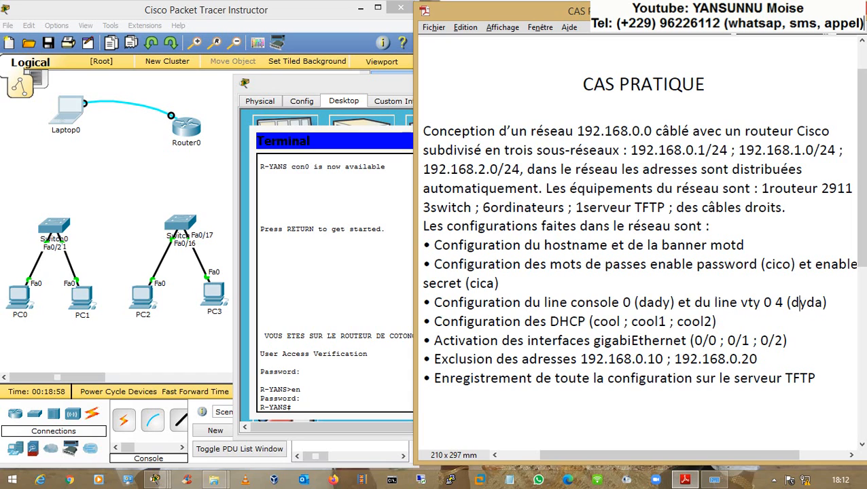
pyautogui.moveTo(714, 303); pyautogui.dragTo(783, 303)
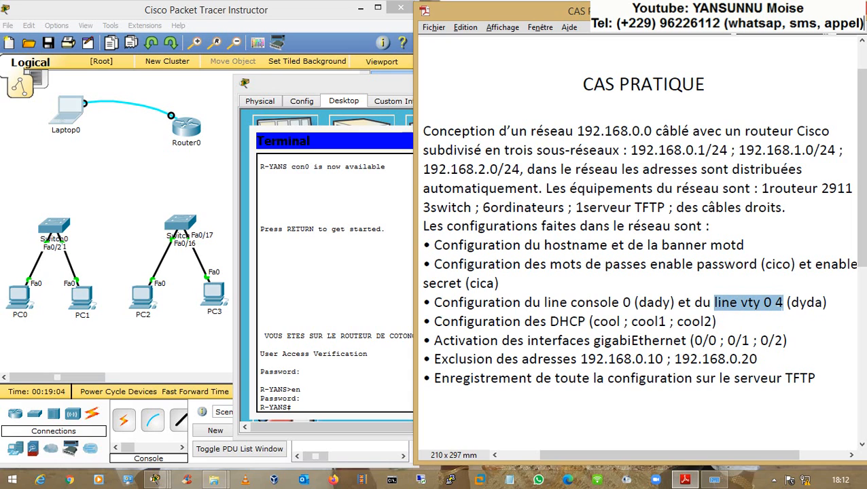
pyautogui.click(768, 307)
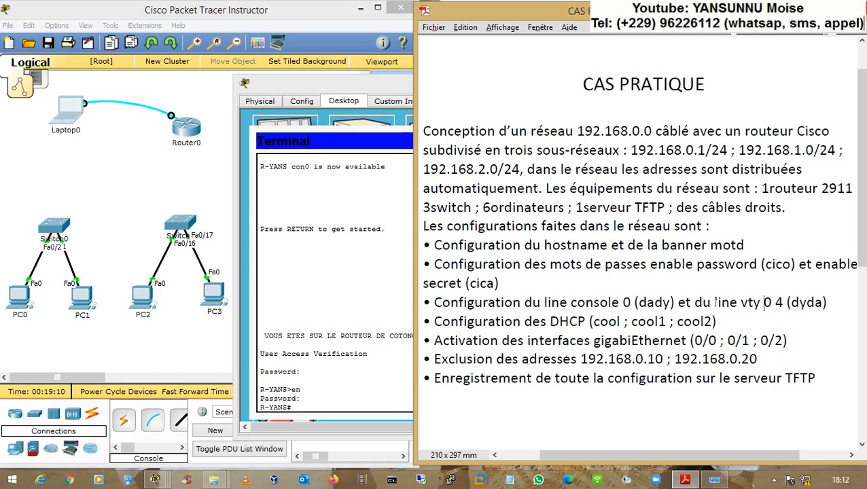
pyautogui.doubleClick(719, 303)
pyautogui.hotkey('ctrl', 'shift', 'Right')
pyautogui.hotkey('ctrl', 'shift', 'Right')
pyautogui.hotkey('ctrl', 'shift', 'Right')
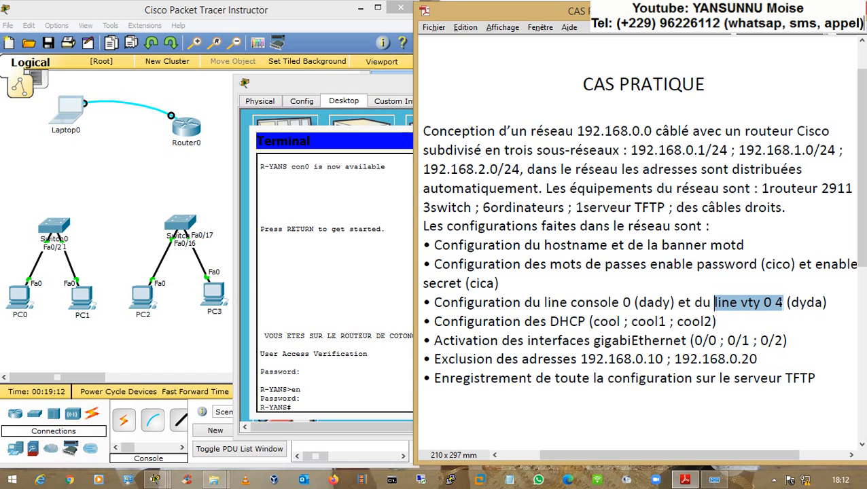
# - Close Laptop0's window, delete Laptop0 and its console cable, and open Router0's CLI
pyautogui.click(261, 273)
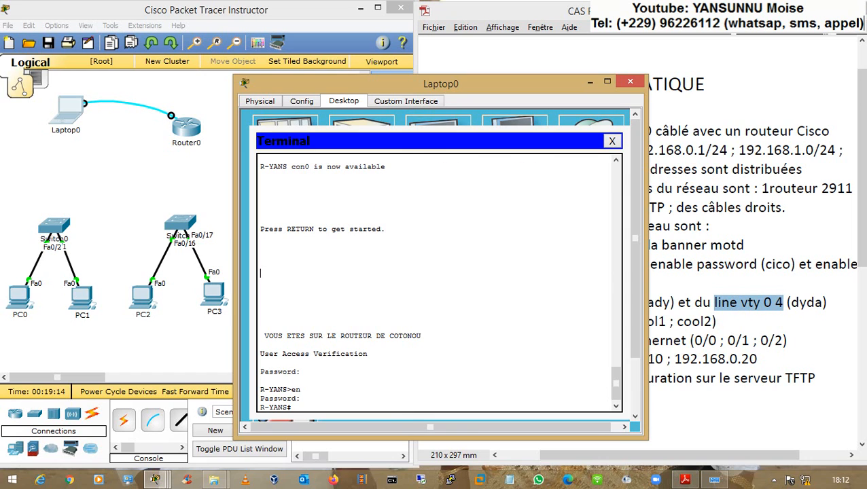
pyautogui.write('con')
pyautogui.click(630, 82)
pyautogui.click(247, 153)
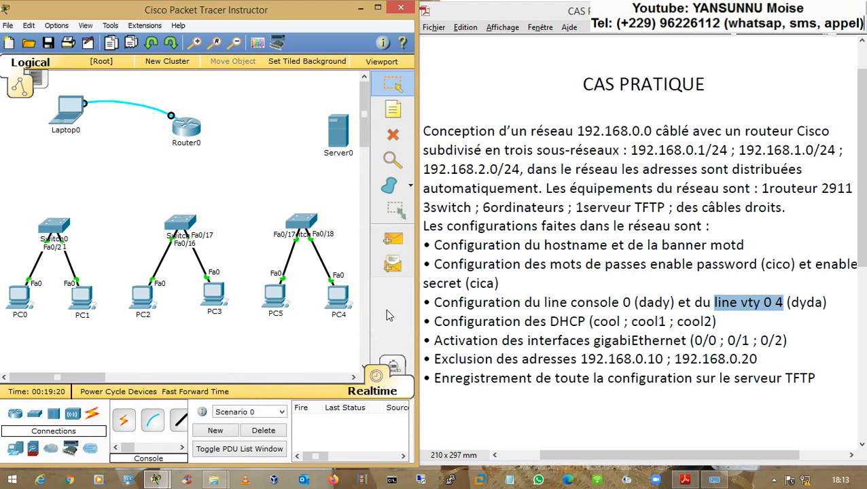
pyautogui.click(393, 136)
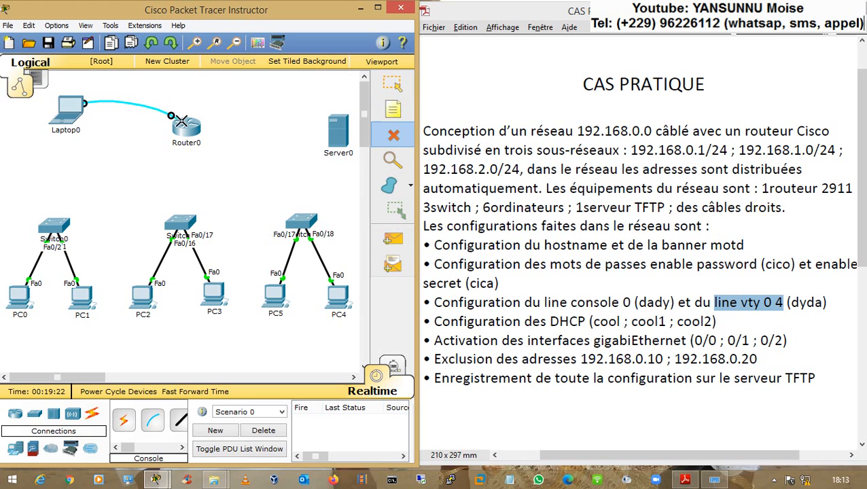
pyautogui.click(151, 109)
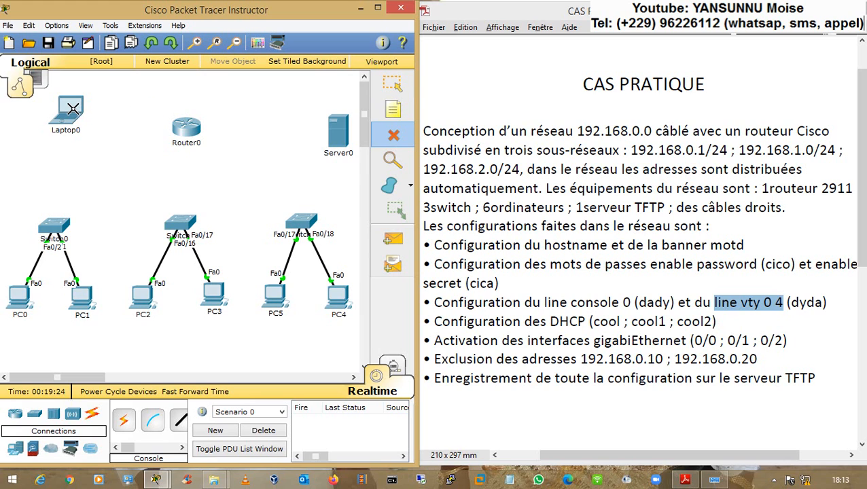
pyautogui.click(73, 109)
pyautogui.press('Escape')
pyautogui.click(186, 129)
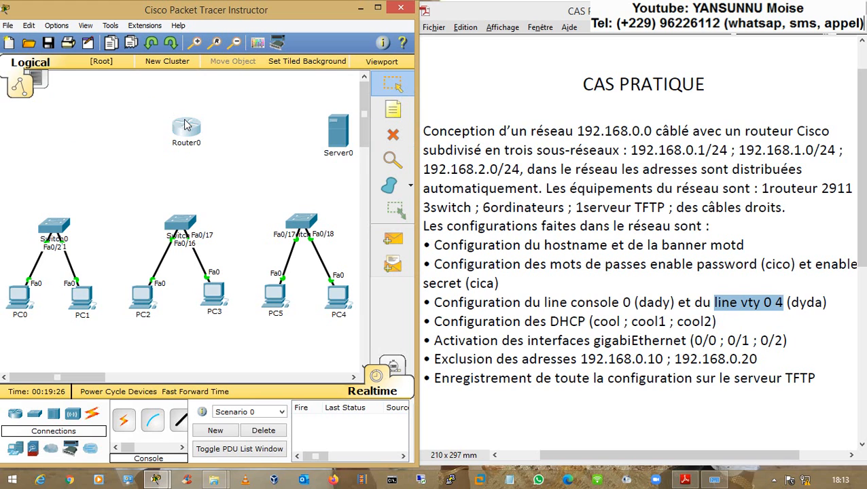
pyautogui.moveTo(277, 58); pyautogui.dragTo(218, 45)
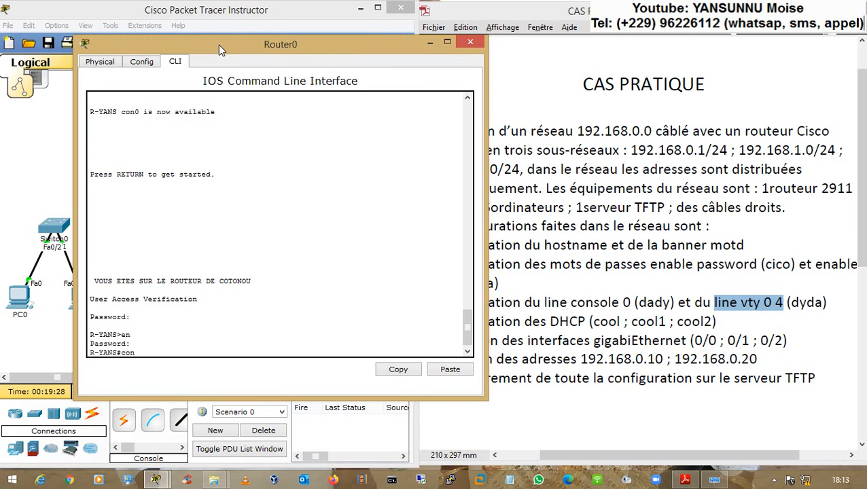
# - Set the required password on line vty 0 4 and enable login
pyautogui.write('t')
pyautogui.press('Return')
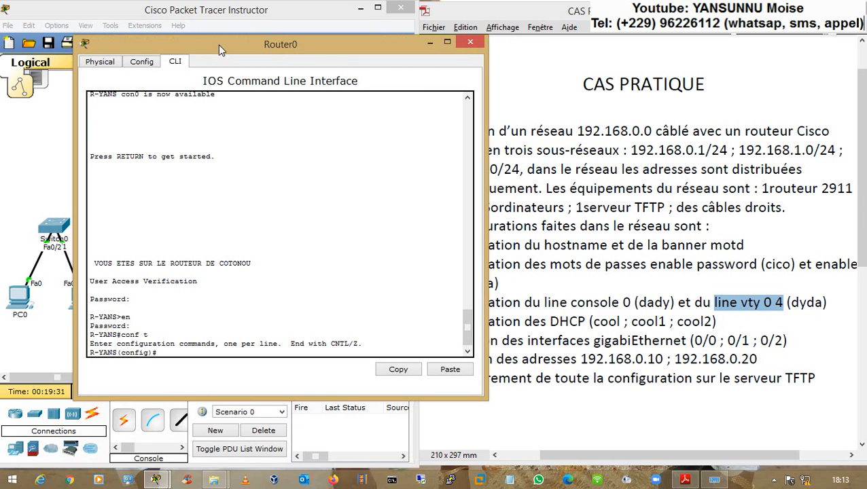
pyautogui.write('line vty 0 4')
pyautogui.press('Return')
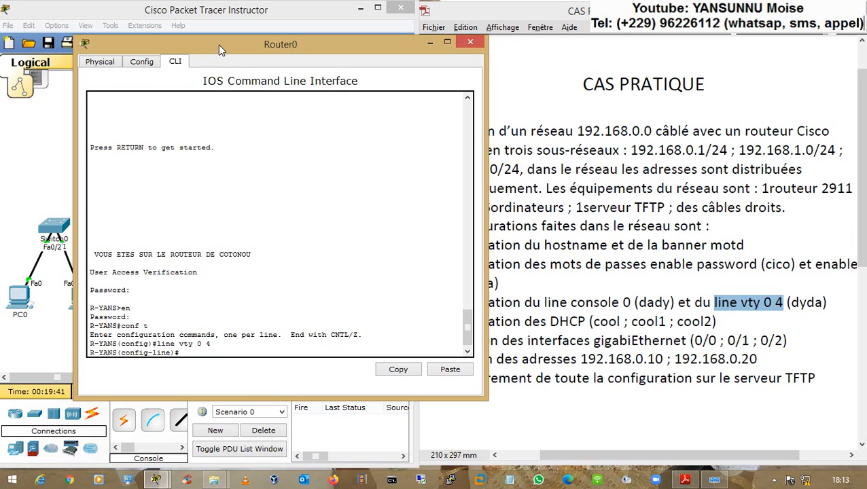
pyautogui.write('passw')
pyautogui.press('Tab')
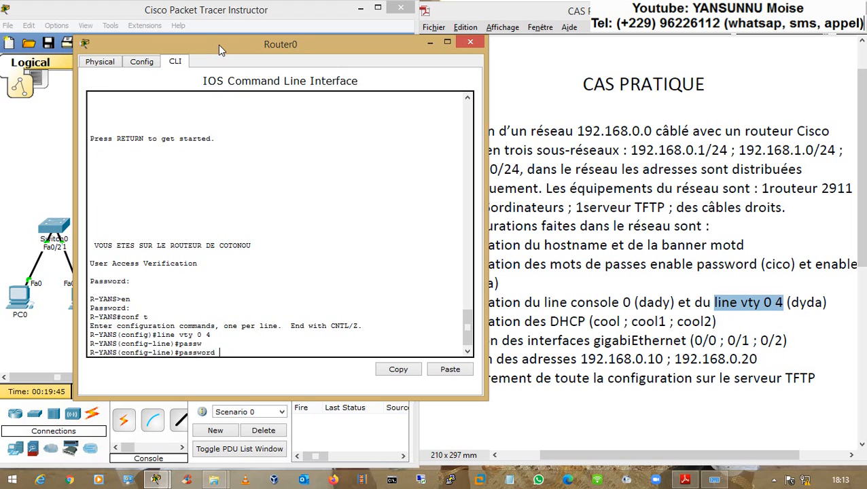
pyautogui.write('dyda')
pyautogui.press('Return')
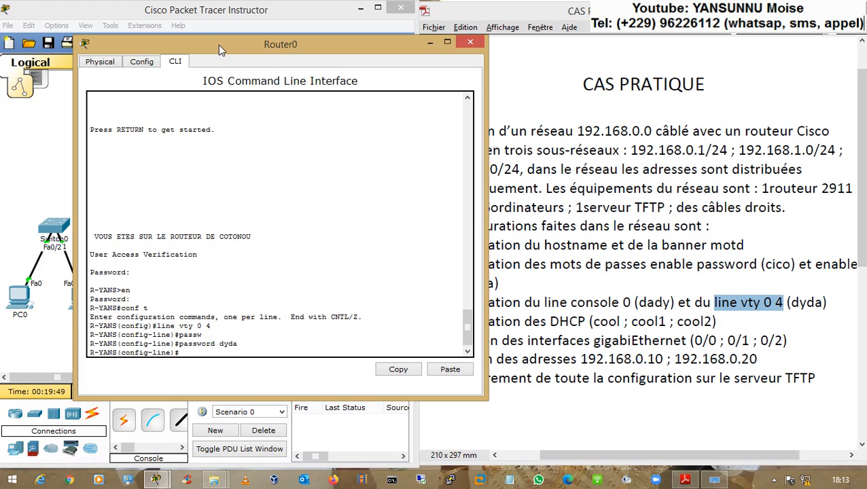
pyautogui.write('login')
pyautogui.press('Return')
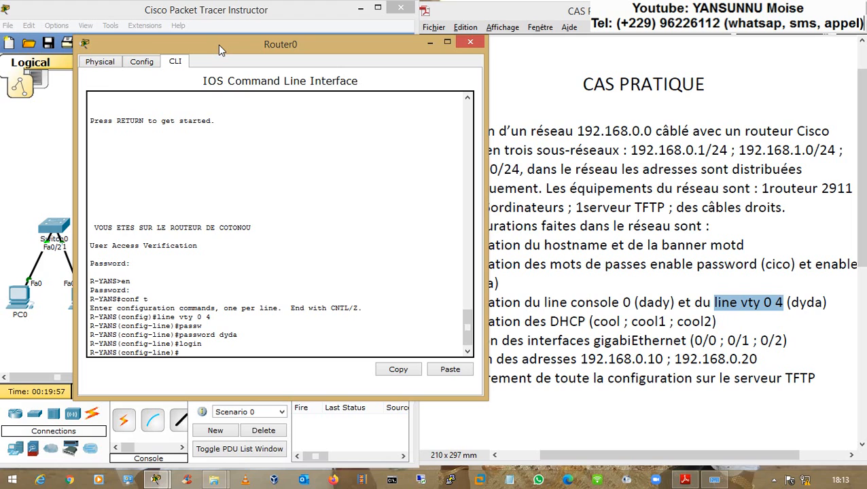
# - Leave configuration mode with end and prepare the show running-config command
pyautogui.write('end')
pyautogui.press('Return')
pyautogui.press('Return')
pyautogui.press('Return')
pyautogui.write('sh run')
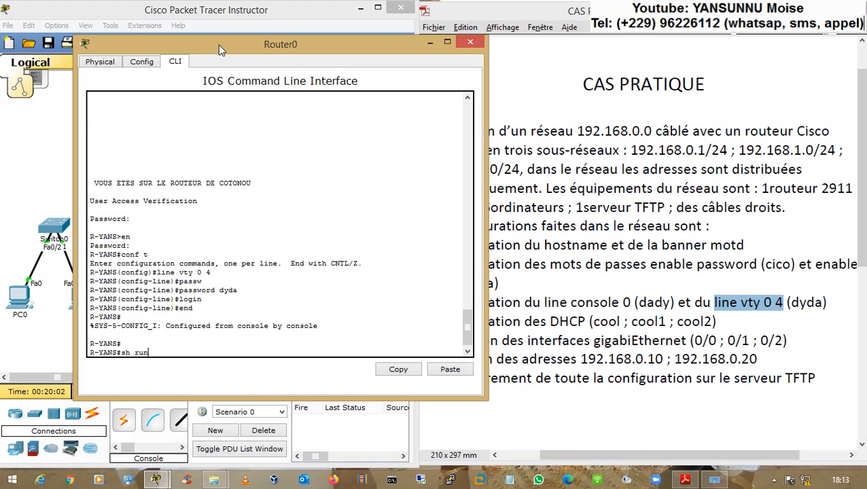
pyautogui.press('Tab')
# - Run show running-config and check the enable password lines and banner motd
pyautogui.press('Return')
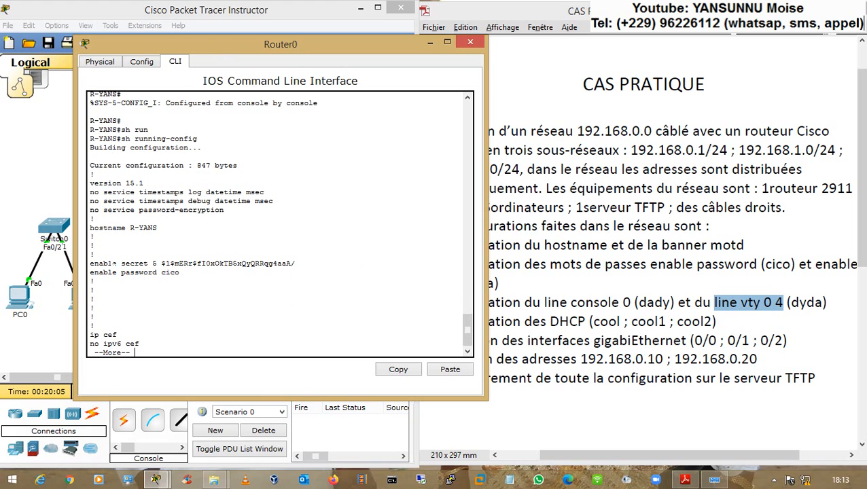
pyautogui.moveTo(111, 263); pyautogui.dragTo(155, 271)
pyautogui.press('Return')
pyautogui.press('Return')
pyautogui.press('Return')
pyautogui.press('Return')
pyautogui.press('Return')
pyautogui.press('Return')
pyautogui.press('Return')
pyautogui.press('Return')
pyautogui.press('Return')
pyautogui.press('Return')
pyautogui.press('Return')
pyautogui.press('Return')
pyautogui.press('Return')
pyautogui.press('Return')
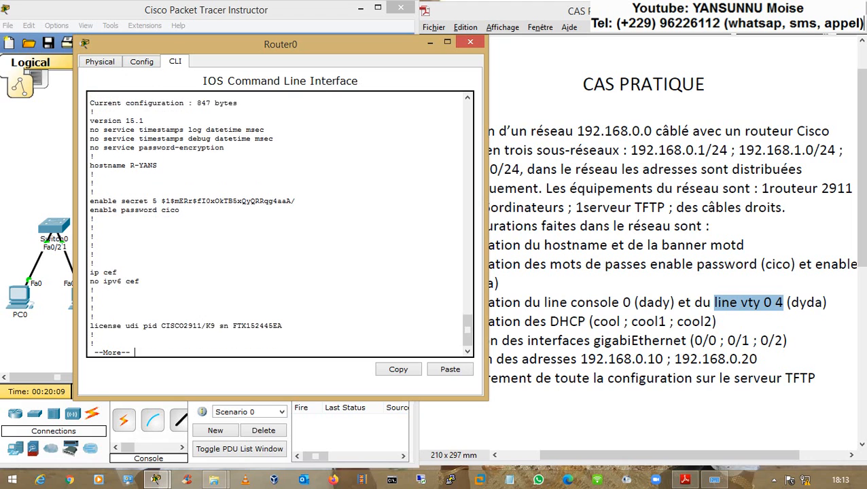
pyautogui.press('Return')
pyautogui.press('Return')
pyautogui.press('Return')
pyautogui.press('Return')
pyautogui.press('Return')
pyautogui.press('Return')
pyautogui.press('Return')
pyautogui.press('Return')
pyautogui.press('Return')
pyautogui.press('Return')
pyautogui.press('Return')
pyautogui.press('Return')
pyautogui.press('Return')
pyautogui.press('Return')
pyautogui.press('Return')
pyautogui.press('Return')
pyautogui.press('Return')
pyautogui.press('Return')
pyautogui.press('Return')
pyautogui.press('Return')
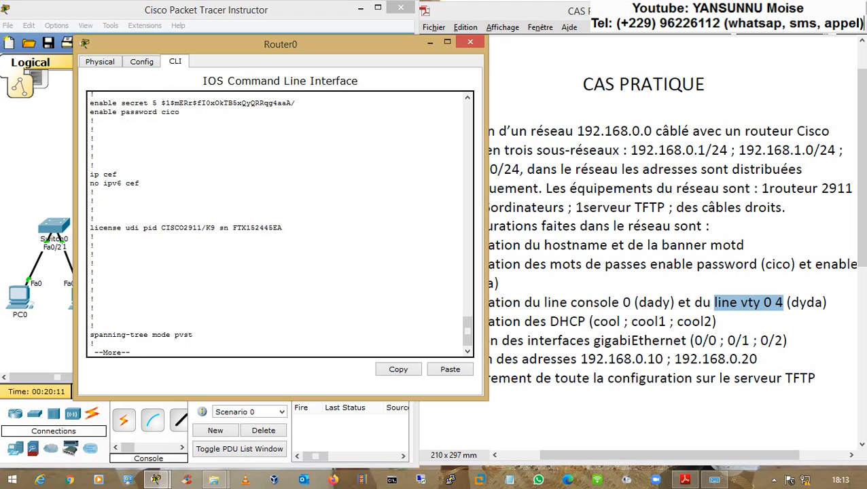
pyautogui.press('Return')
pyautogui.press('Return')
pyautogui.press('Return')
pyautogui.press('Return')
pyautogui.press('Return')
pyautogui.press('Return')
pyautogui.press('Return')
pyautogui.press('Return')
pyautogui.press('Return')
pyautogui.press('Return')
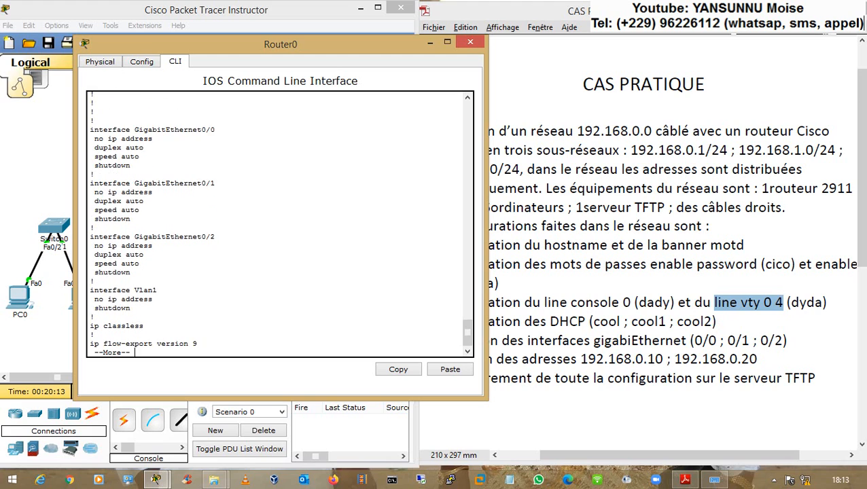
pyautogui.press('Return')
pyautogui.press('Return')
pyautogui.press('Return')
pyautogui.press('Return')
pyautogui.press('Return')
pyautogui.press('Return')
pyautogui.press('Return')
pyautogui.press('Return')
pyautogui.press('Return')
pyautogui.press('Return')
pyautogui.press('Return')
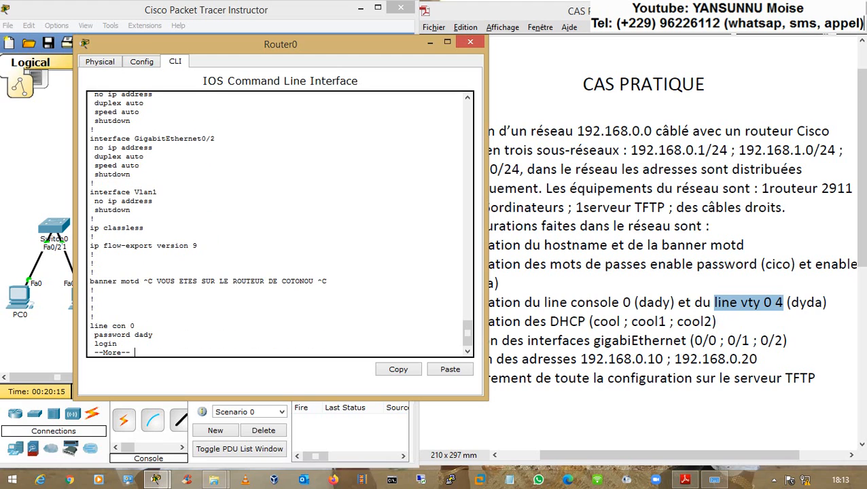
pyautogui.moveTo(90, 281); pyautogui.dragTo(327, 281)
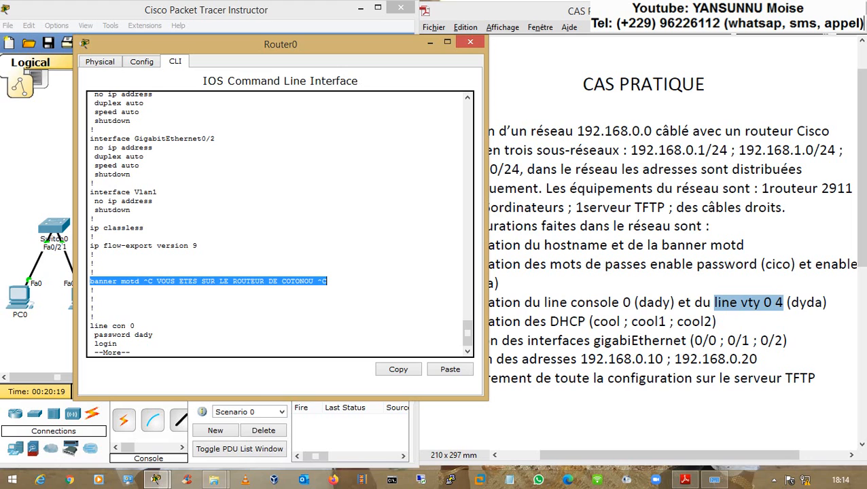
# - Verify the line con 0 and vty 0 4 passwords and finish the listing
pyautogui.press('Return')
pyautogui.press('Return')
pyautogui.press('Return')
pyautogui.press('Return')
pyautogui.press('Return')
pyautogui.press('Return')
pyautogui.press('Return')
pyautogui.press('Return')
pyautogui.press('Return')
pyautogui.press('Return')
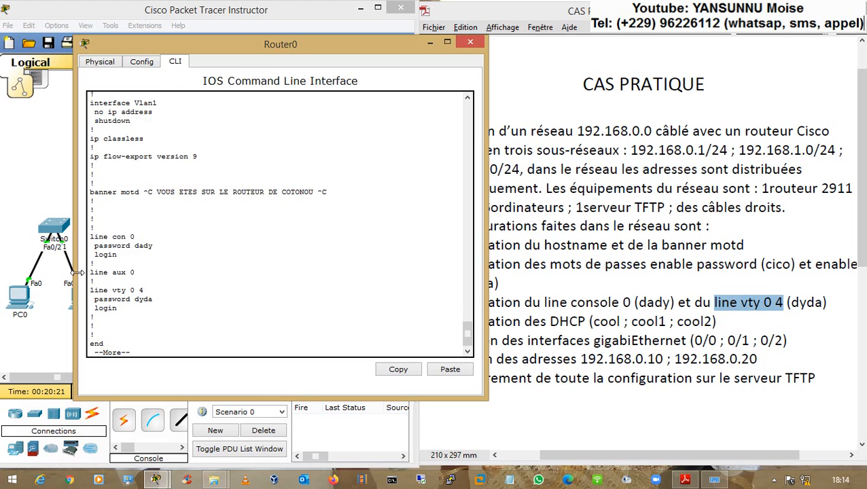
pyautogui.moveTo(90, 234); pyautogui.dragTo(117, 255)
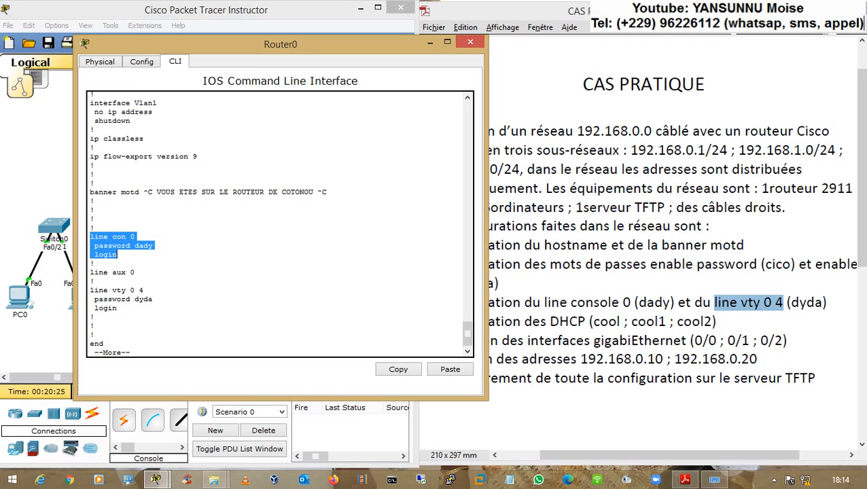
pyautogui.moveTo(143, 290)
pyautogui.mouseDown()
pyautogui.moveTo(90, 291)
pyautogui.moveTo(153, 299)
pyautogui.mouseUp()
pyautogui.click(119, 299)
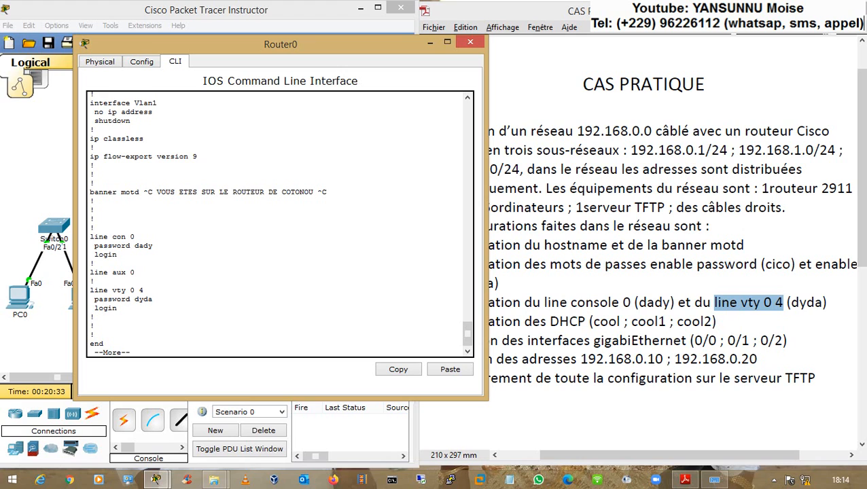
pyautogui.press('space')
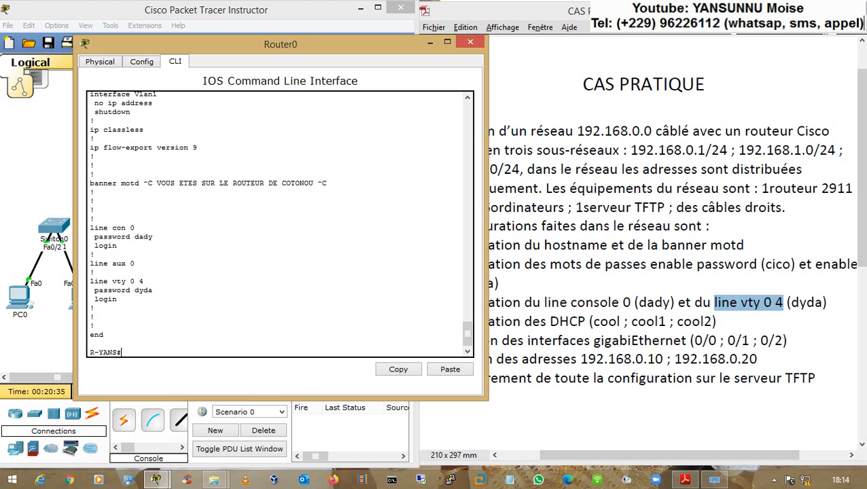
pyautogui.click(549, 303)
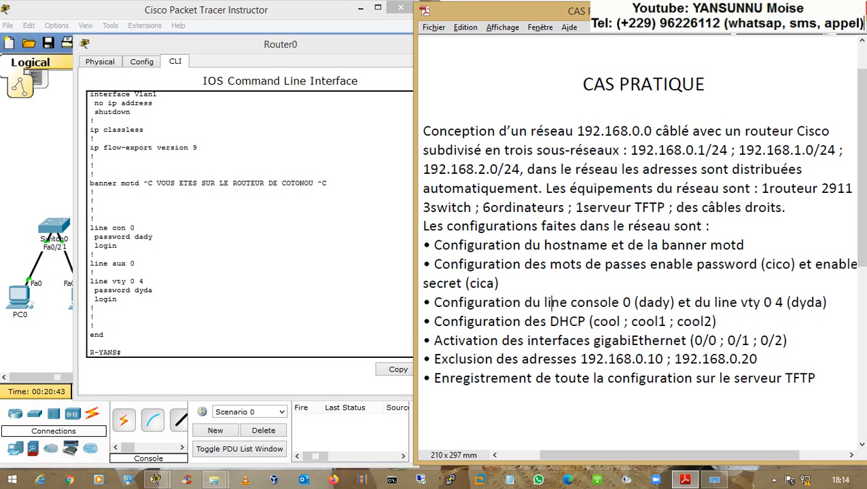
pyautogui.moveTo(434, 245); pyautogui.dragTo(520, 302)
pyautogui.click(463, 303)
pyautogui.moveTo(592, 321); pyautogui.dragTo(702, 321)
pyautogui.click(622, 322)
pyautogui.click(704, 322)
pyautogui.click(95, 307)
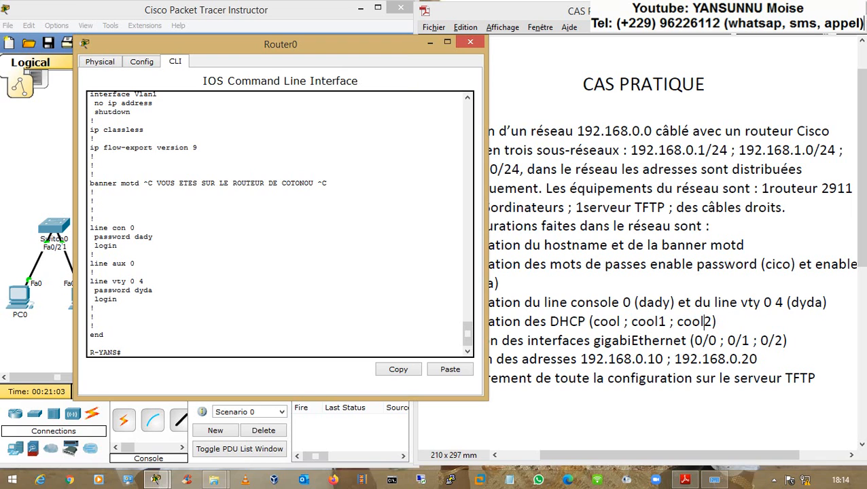
# - Enter global configuration mode on R-YANS with conf t, reaching the R-YANS(config)# prompt
pyautogui.press('Return')
pyautogui.press('Return')
pyautogui.press('Return')
pyautogui.press('Return')
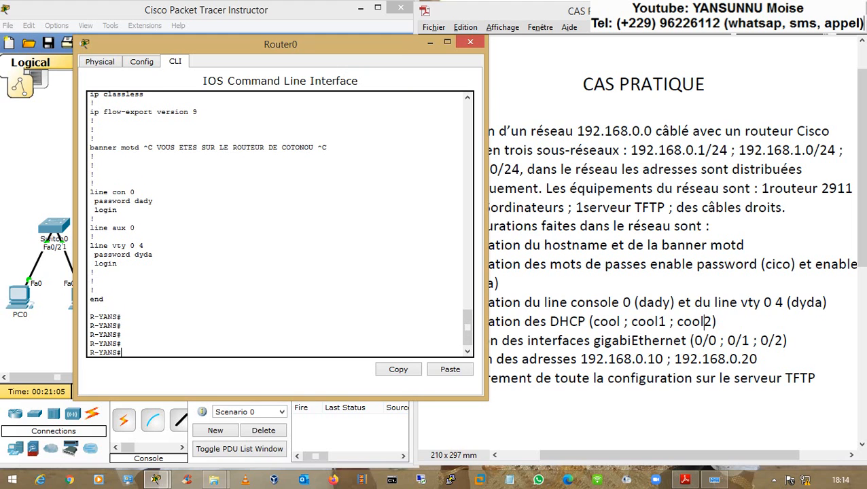
pyautogui.write('conf t')
pyautogui.press('Return')
pyautogui.press('Return')
pyautogui.press('Return')
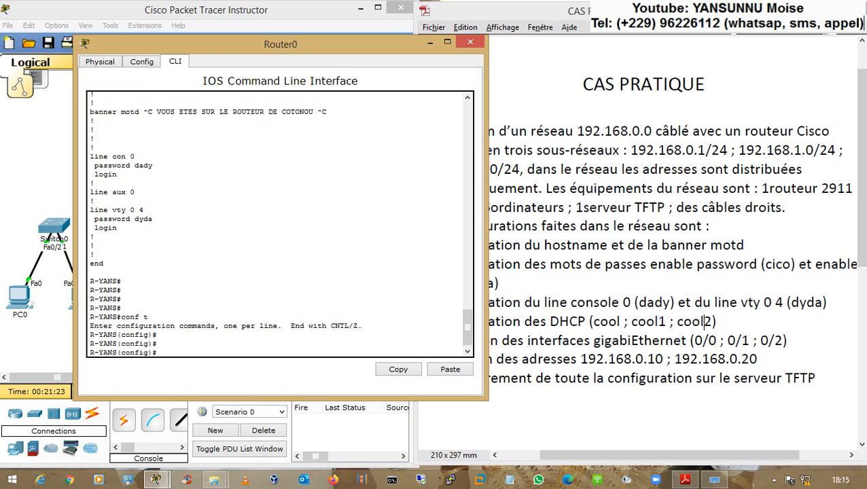
pyautogui.press('Return')
pyautogui.press('Return')
pyautogui.press('Return')
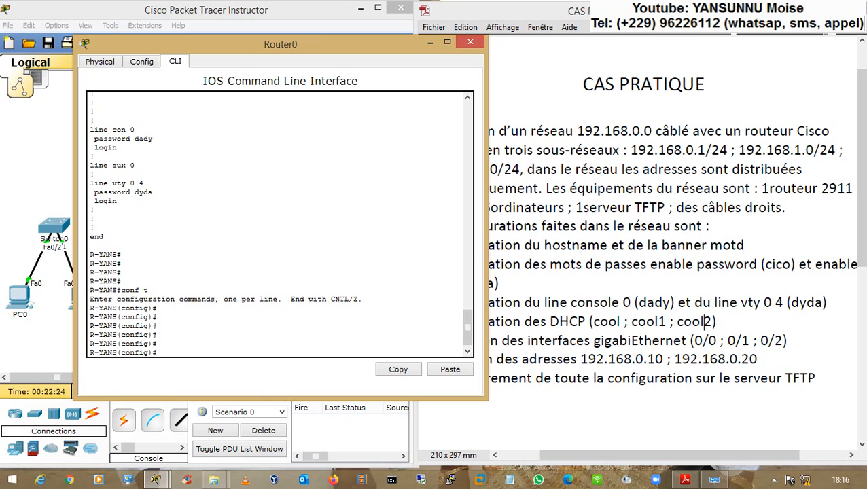
# - Create the DHCP pool named cool with ip dhcp pool cool
pyautogui.write('ip dh')
pyautogui.press('Tab')
pyautogui.write('po')
pyautogui.press('Tab')
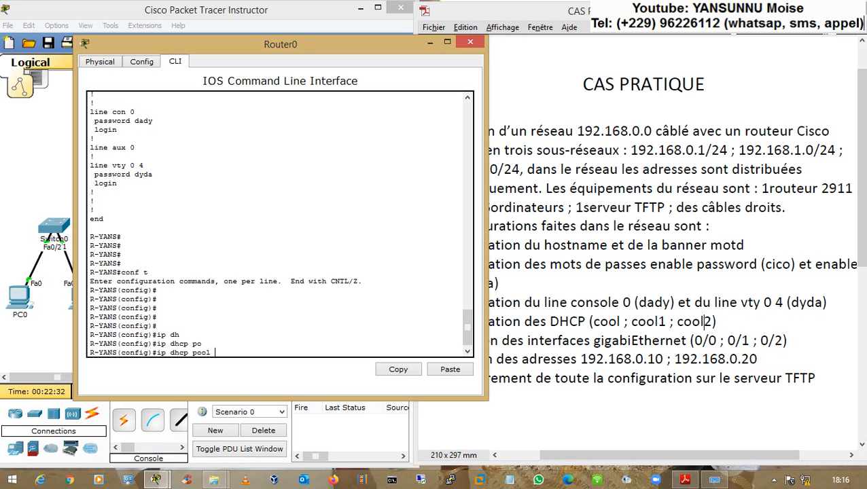
pyautogui.write('cool')
pyautogui.press('Return')
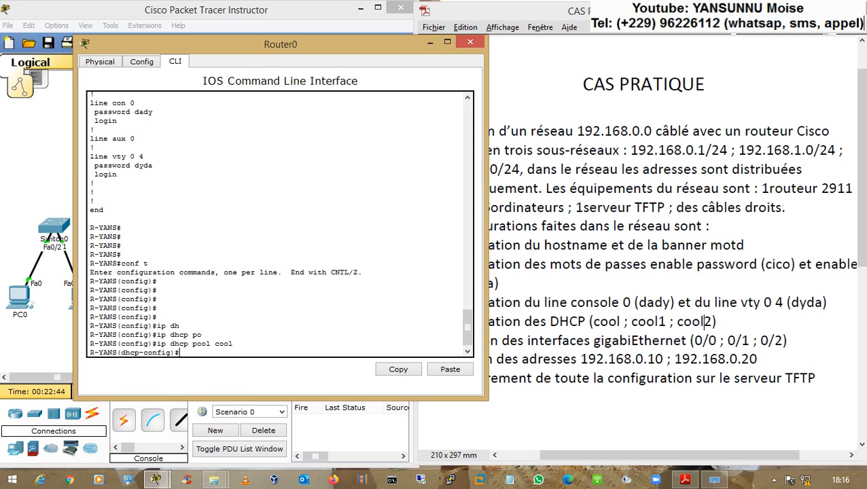
# - Drop a mistaken ip address command and give pool cool network 192.168.0.0 255.255.255.0
pyautogui.moveTo(215, 344); pyautogui.dragTo(225, 344)
pyautogui.click(224, 344)
pyautogui.write('ip add')
pyautogui.press('Tab')
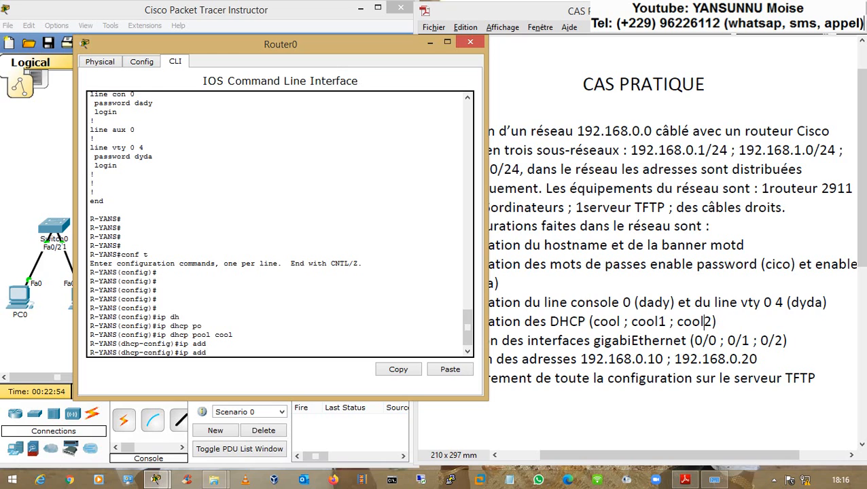
pyautogui.press('BackSpace')
pyautogui.press('Tab')
pyautogui.press('BackSpace')
pyautogui.press('BackSpace')
pyautogui.press('BackSpace')
pyautogui.press('BackSpace')
pyautogui.write('nfig)#n')
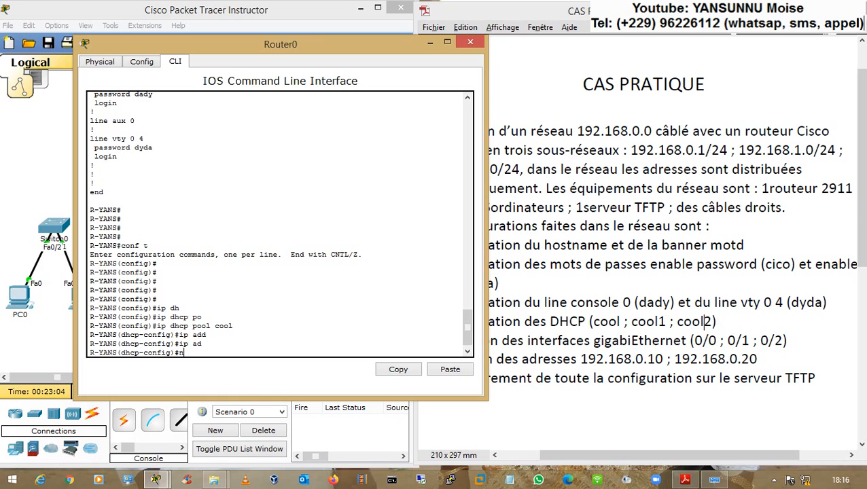
pyautogui.moveTo(214, 325)
pyautogui.mouseDown()
pyautogui.moveTo(234, 325)
pyautogui.moveTo(215, 326)
pyautogui.mouseUp()
pyautogui.click(233, 325)
pyautogui.click(226, 360)
pyautogui.write('t')
pyautogui.press('Tab')
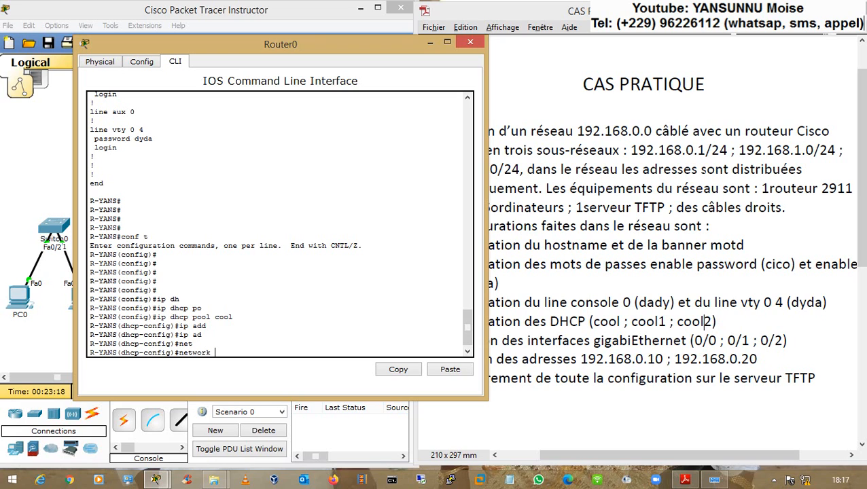
pyautogui.write('192.168.0.0 255.255.255.0')
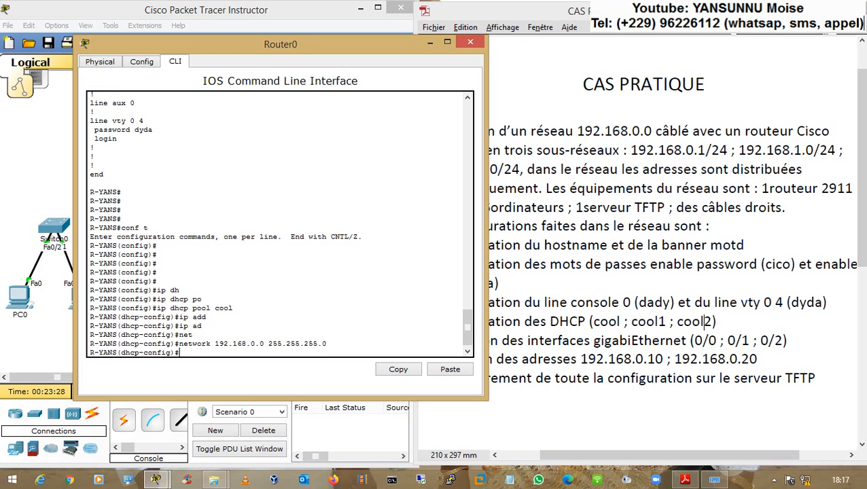
# - Set pool cool's default router to 192.168.0.200 and DNS server to 5.5.5.5
pyautogui.write('def')
pyautogui.press('Tab')
pyautogui.write('192.168.')
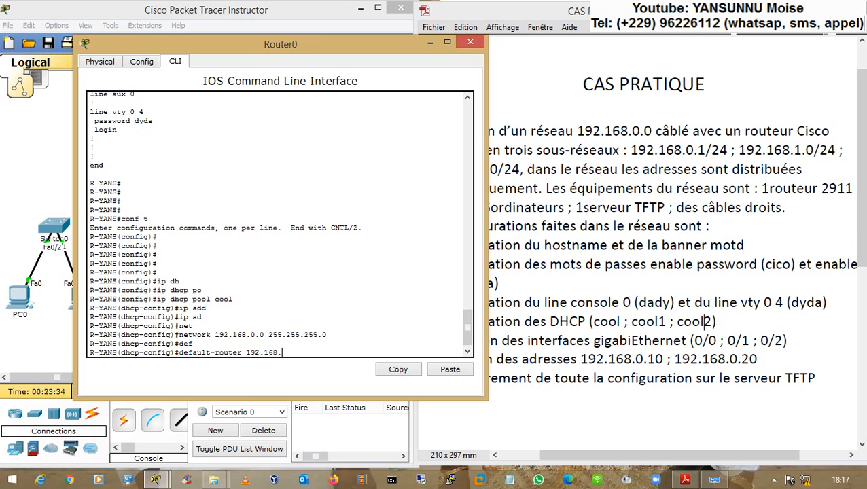
pyautogui.write('0.200')
pyautogui.press('Return')
pyautogui.write('dns-server 5.5.5.5')
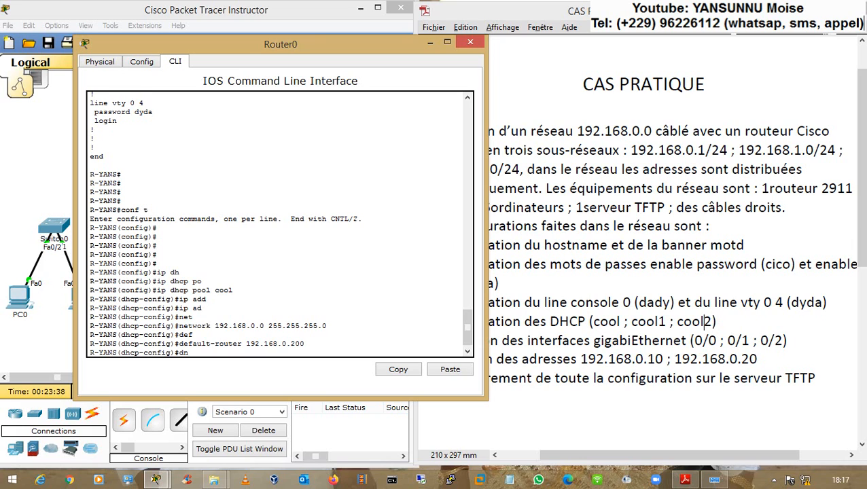
pyautogui.press('Tab')
pyautogui.write('5.5.5.')
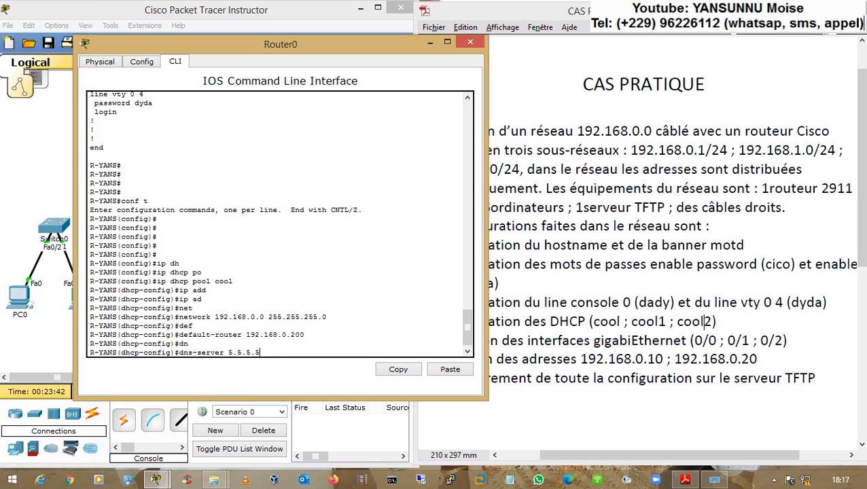
pyautogui.write('5')
pyautogui.press('Return')
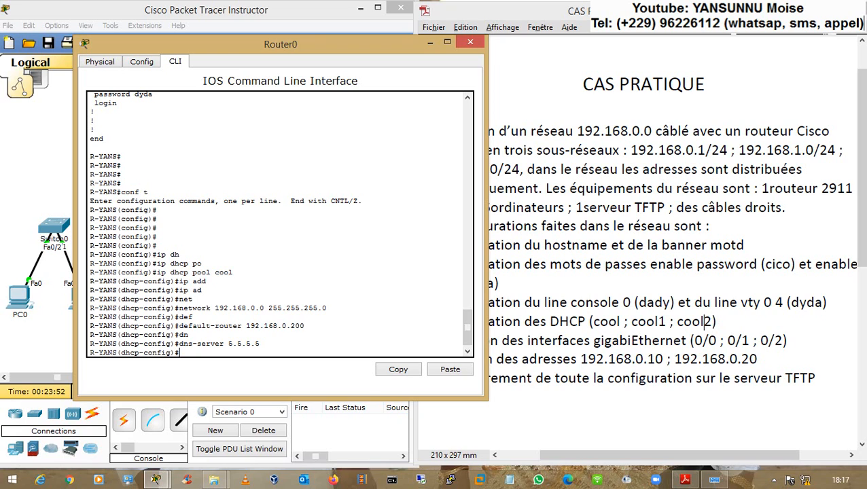
# - Exit pool cool and type the ip dhcp pool cool1 command
pyautogui.write('ex')
pyautogui.press('Return')
pyautogui.write('ip dhcp pool')
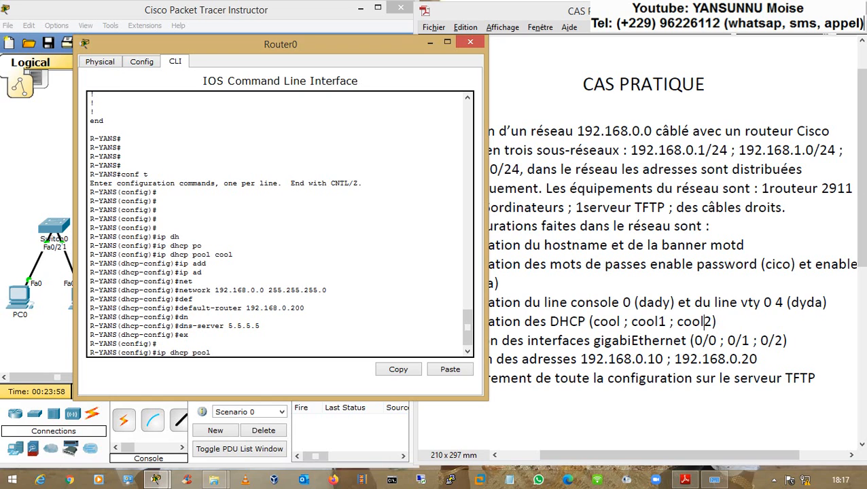
pyautogui.write(' cool1')
# - Create pool cool1 with network 192.168.1.0 255.255.255.0
pyautogui.press('Return')
pyautogui.write('net')
pyautogui.press('Tab')
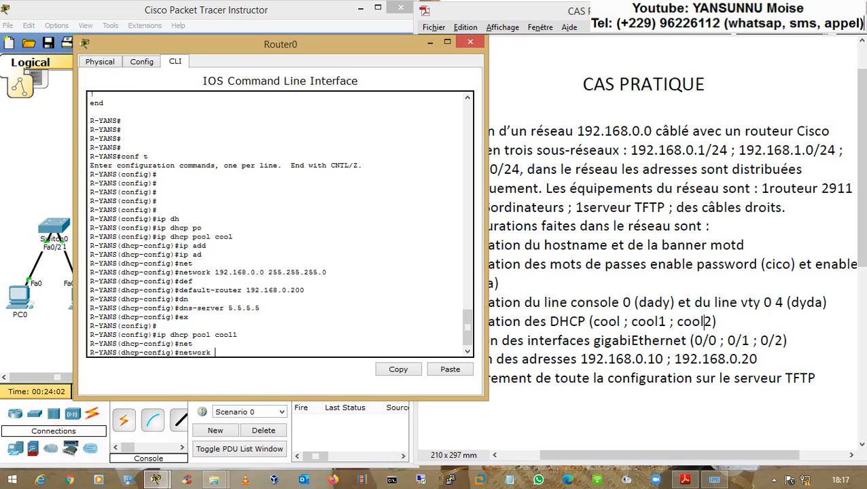
pyautogui.write('192.168.1.0 255.255.255.0')
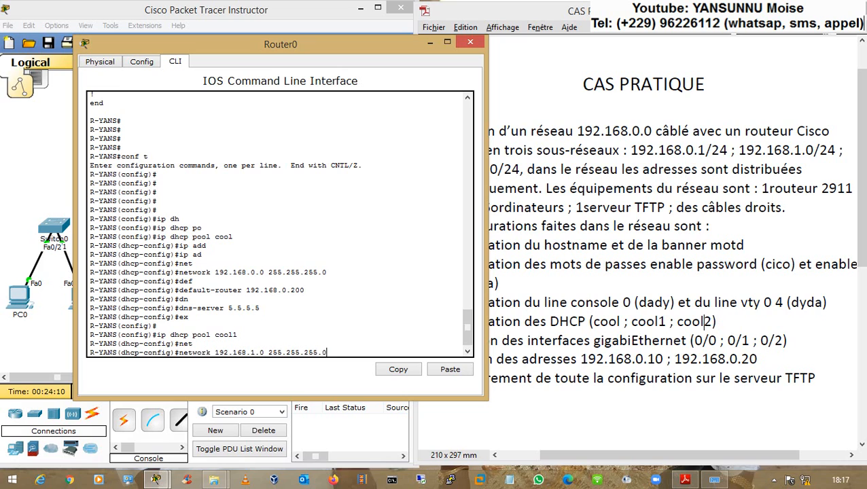
pyautogui.press('Return')
# - Give cool1 default router 192.168.1.200 and DNS server 5.5.5.5, then exit the pool
pyautogui.write('def')
pyautogui.press('Tab')
pyautogui.write('192.168.1.200')
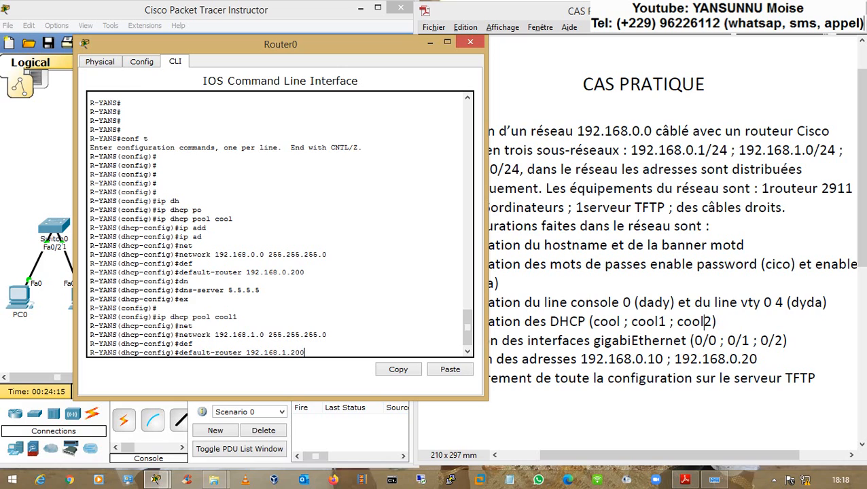
pyautogui.press('Return')
pyautogui.write('d')
pyautogui.write('nfig)#d')
pyautogui.press('Tab')
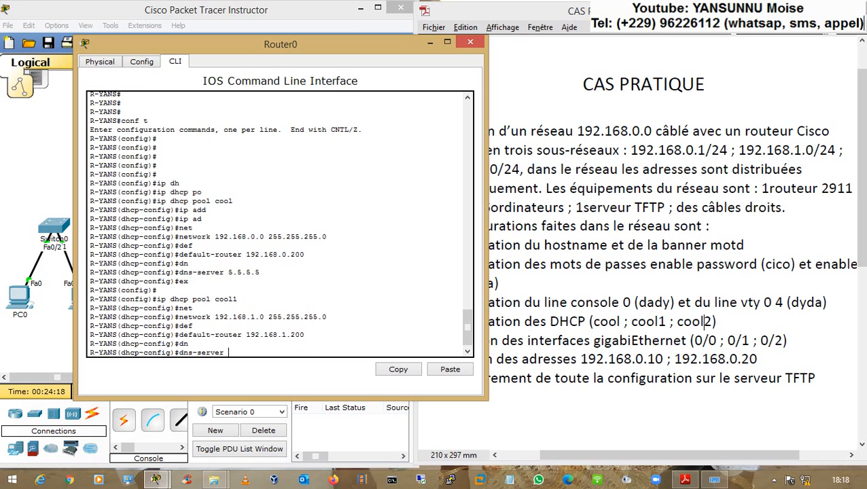
pyautogui.write('5.5.5.5')
pyautogui.press('Return')
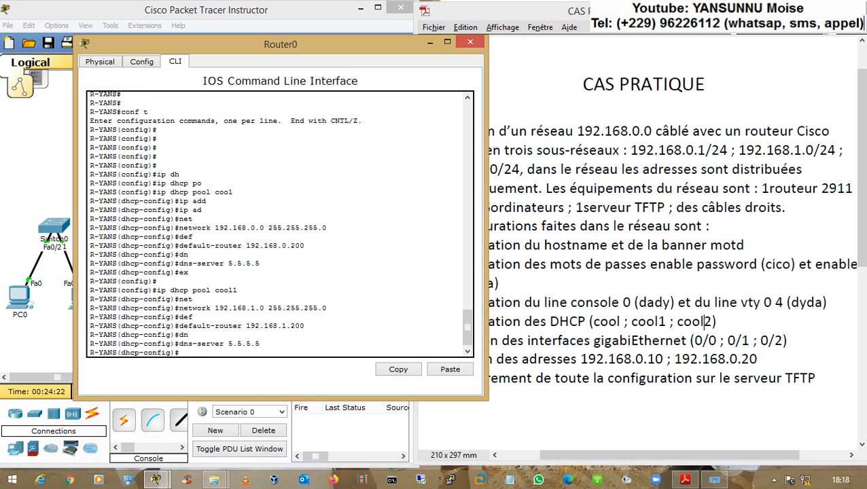
pyautogui.write('ex')
pyautogui.press('Return')
pyautogui.press('Return')
# - Create pool cool2 with network 192.168.2.0 255.255.255.0
pyautogui.write('ip')
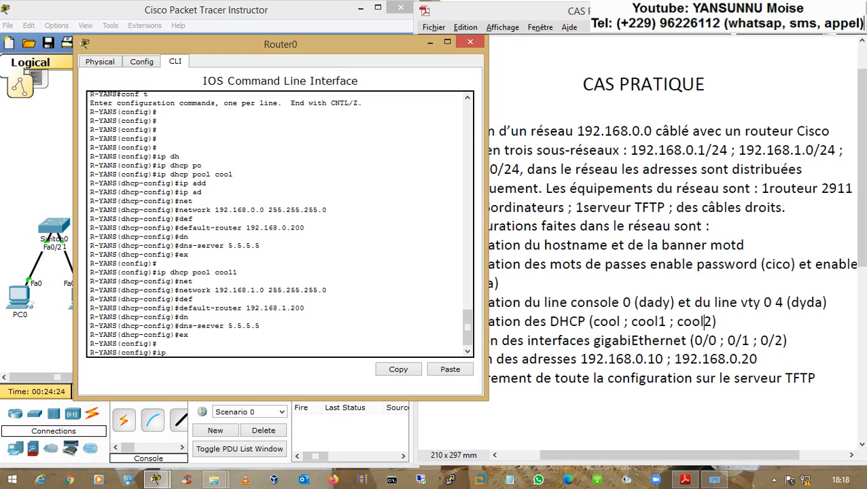
pyautogui.write(' dhcp po')
pyautogui.press('Tab')
pyautogui.write('cool')
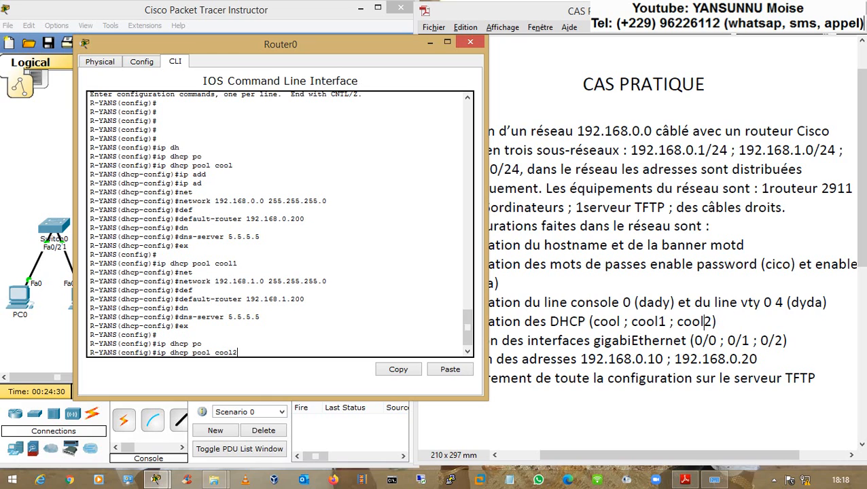
pyautogui.write('2')
pyautogui.press('Return')
pyautogui.write('net')
pyautogui.press('Tab')
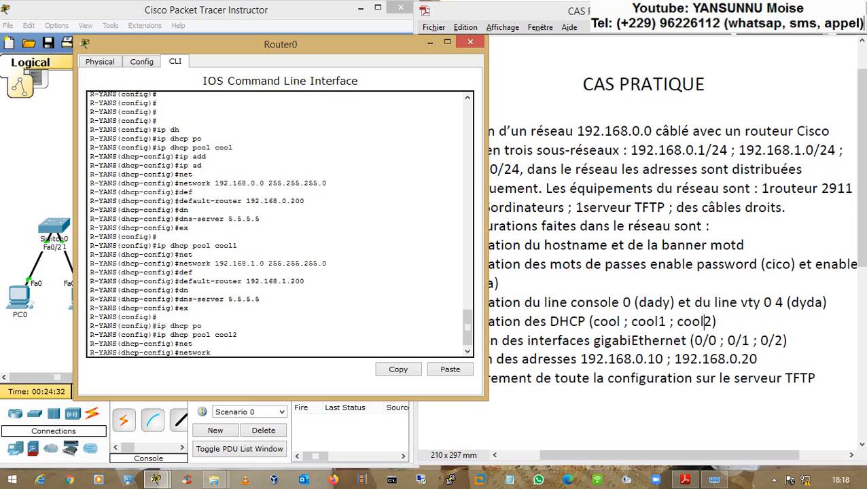
pyautogui.write('192.168.2.0 255.255.255.0')
pyautogui.press('Return')
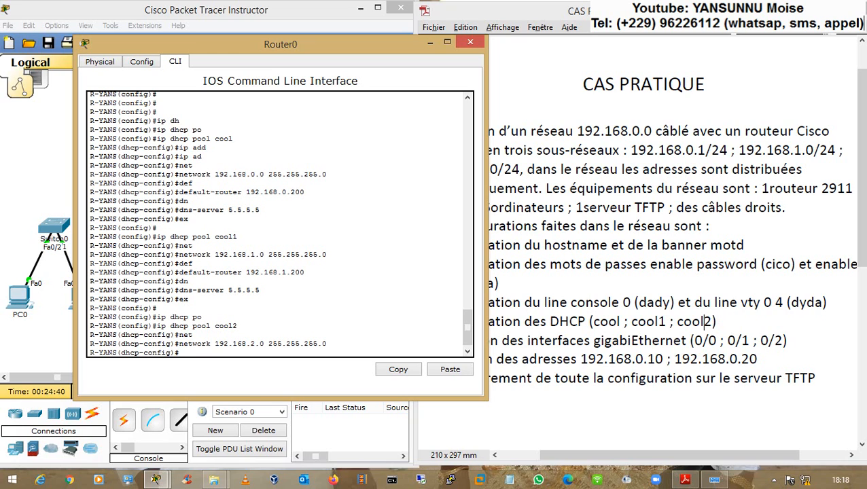
# - Set cool2's default router to 192.168.3.200 and DNS server to 5.5.5.5
pyautogui.write('def')
pyautogui.press('Tab')
pyautogui.write('1')
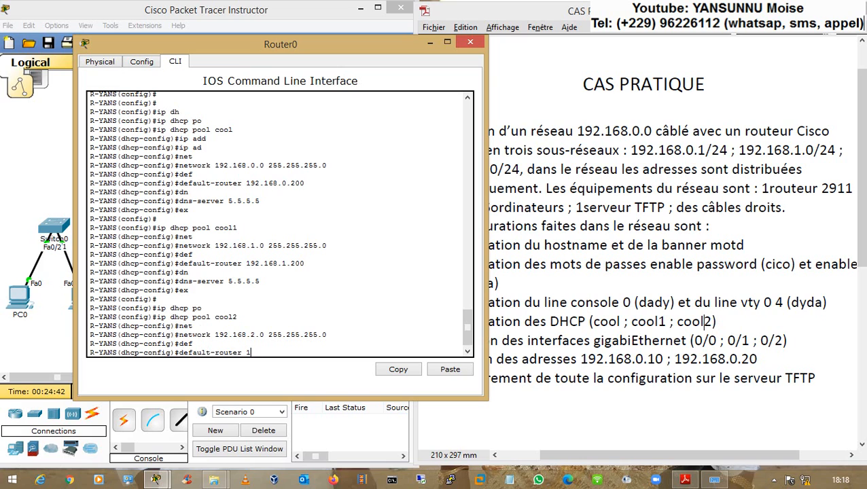
pyautogui.write('92.168.3.20')
pyautogui.press('Return')
pyautogui.write('dn')
pyautogui.press('Tab')
pyautogui.write('5.5.5.5')
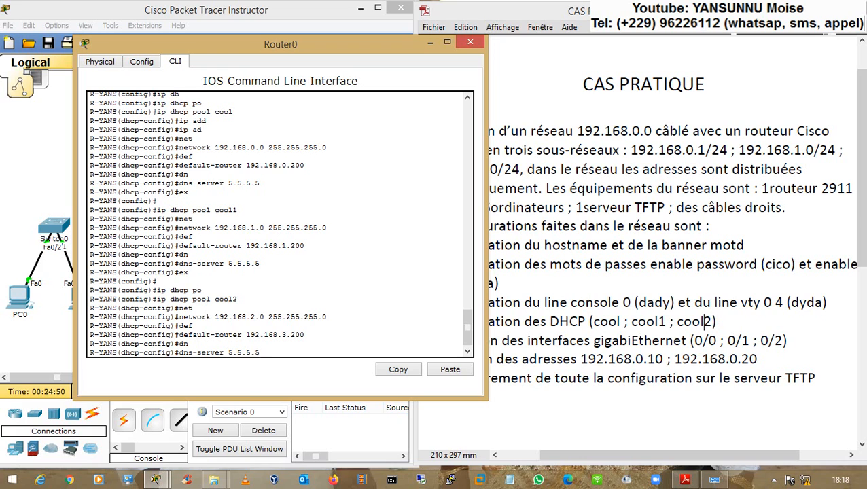
pyautogui.press('Return')
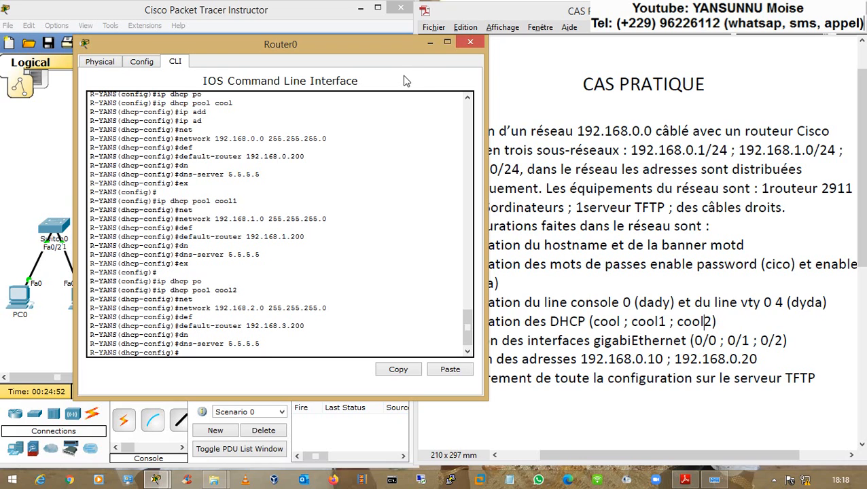
# - Close the Router0 window and highlight the pool names and interfaces in the exercise text
pyautogui.click(470, 43)
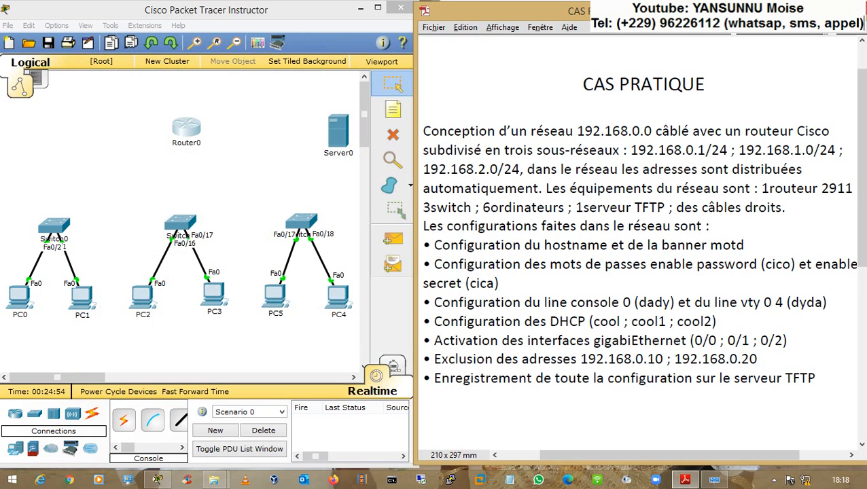
pyautogui.moveTo(610, 322); pyautogui.dragTo(716, 322)
pyautogui.click(454, 340)
pyautogui.moveTo(689, 341); pyautogui.dragTo(786, 340)
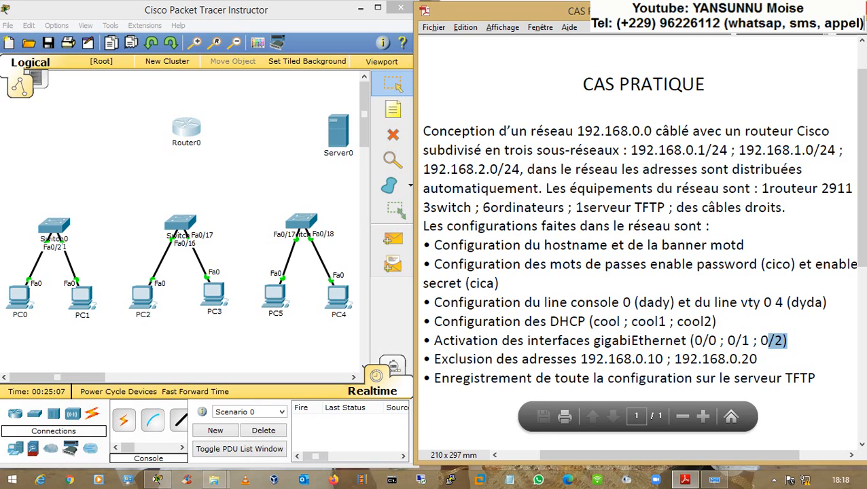
pyautogui.click(243, 193)
# - Cable Router0's GigabitEthernet0/0 to Switch0's FastEthernet0/5 with a straight-through cable
pyautogui.click(180, 427)
pyautogui.click(180, 126)
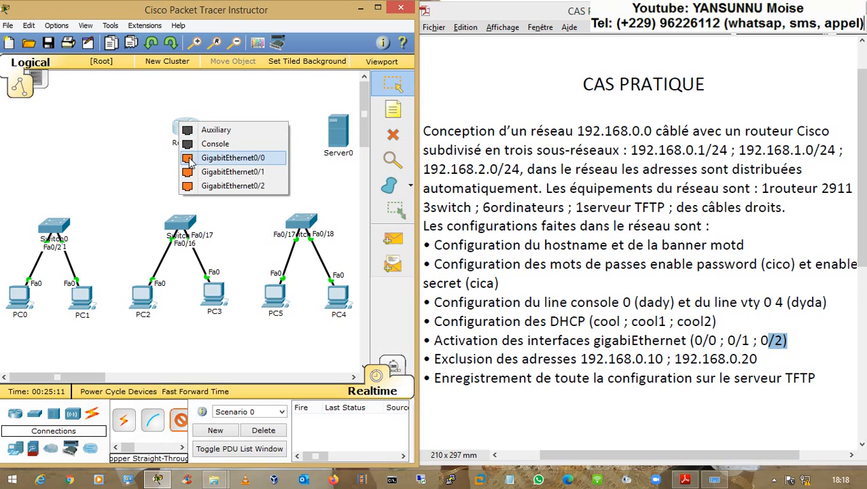
pyautogui.click(231, 157)
pyautogui.click(60, 224)
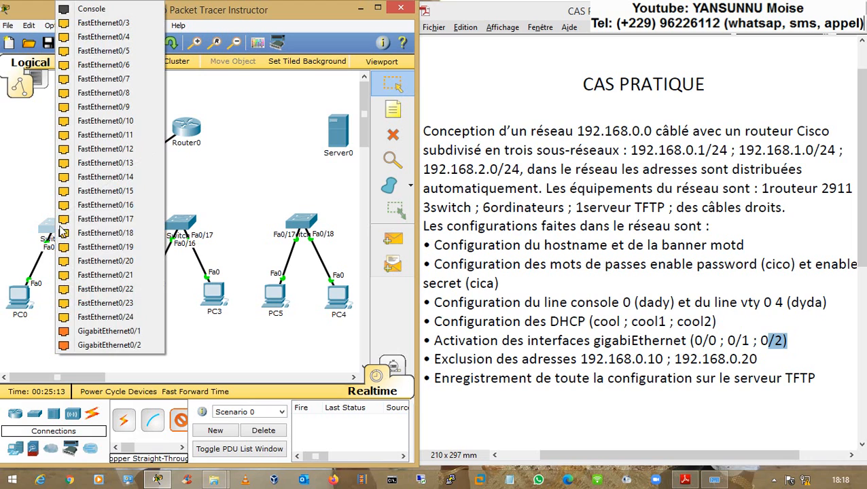
pyautogui.click(104, 51)
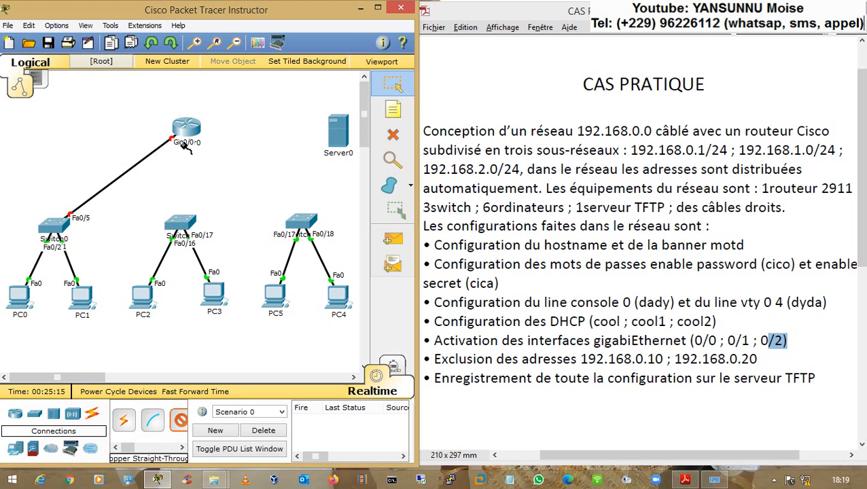
# - Cable Router0's Gig0/1 to the middle switch's Gig0/1 and Gig0/2 to the right switch's Fa0/19
pyautogui.click(186, 133)
pyautogui.click(201, 162)
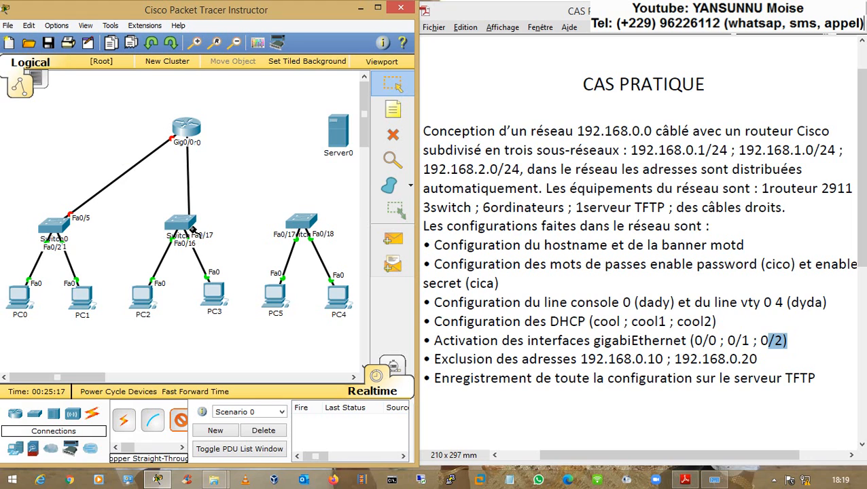
pyautogui.click(180, 224)
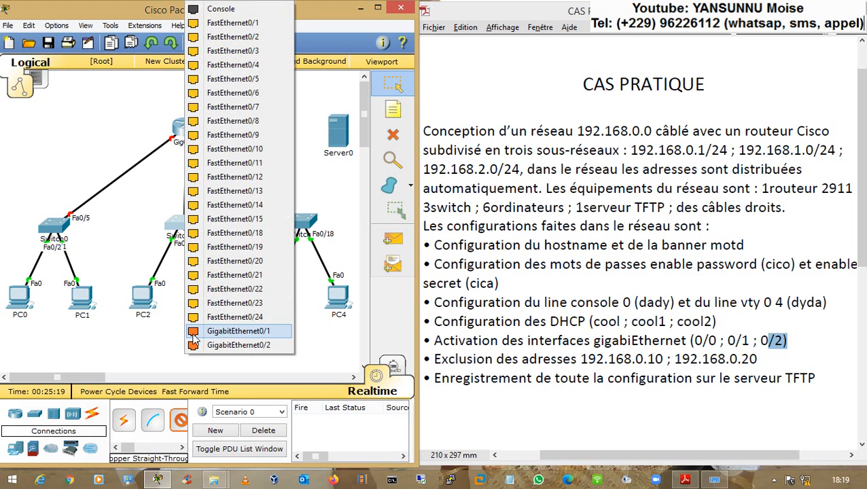
pyautogui.click(194, 333)
pyautogui.click(185, 133)
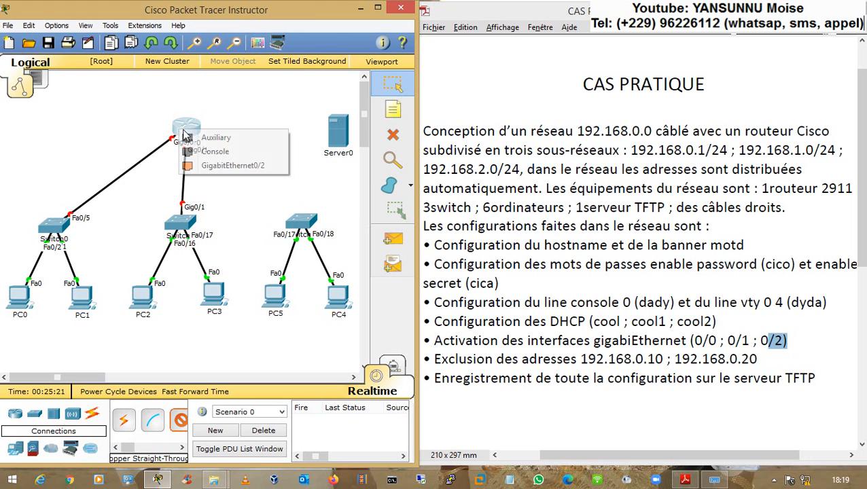
pyautogui.click(214, 165)
pyautogui.click(307, 225)
pyautogui.click(330, 248)
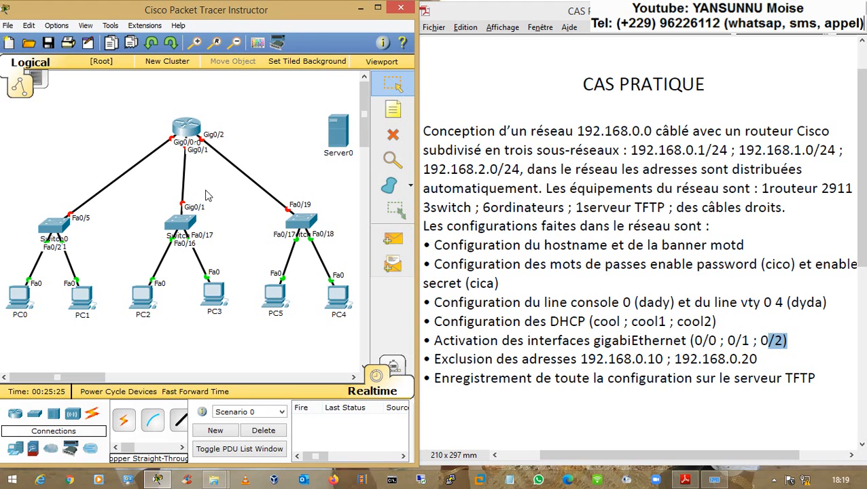
pyautogui.click(393, 111)
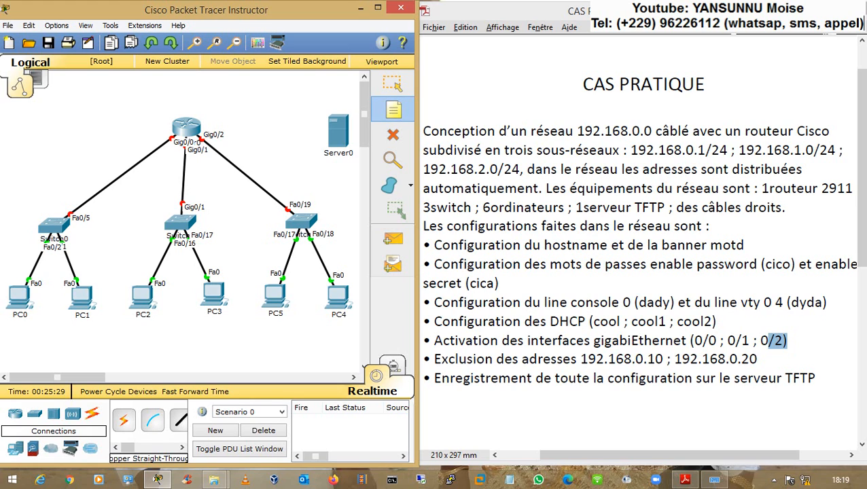
# - Add notes 192.168.0.0/24, 192.168.1.0/24 and 192.168.2.0/24 beside the three router links
pyautogui.click(53, 201)
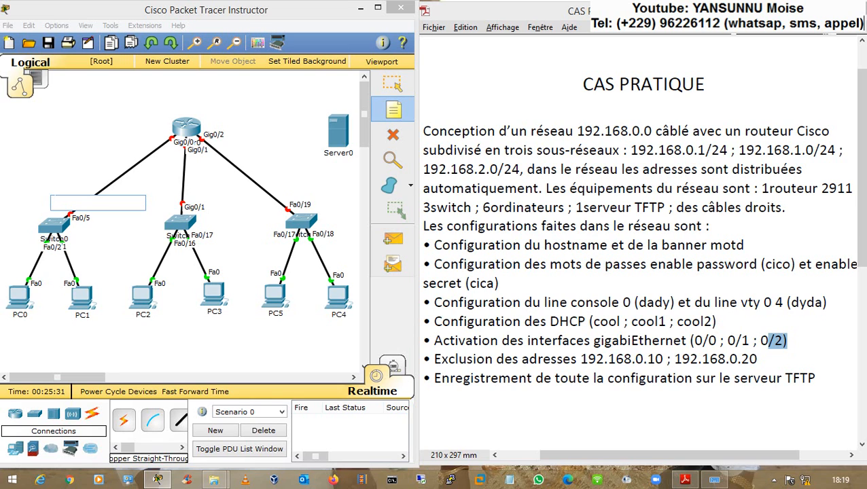
pyautogui.write('192.168.0.0/24')
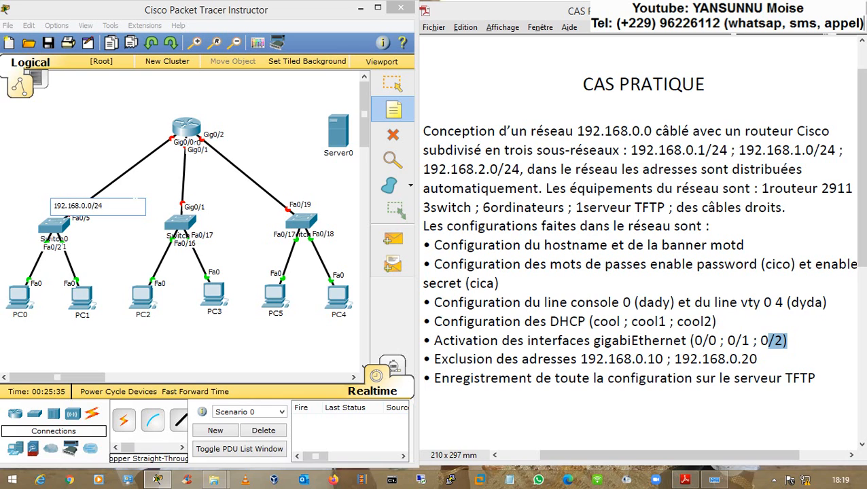
pyautogui.click(136, 188)
pyautogui.write('192.168.')
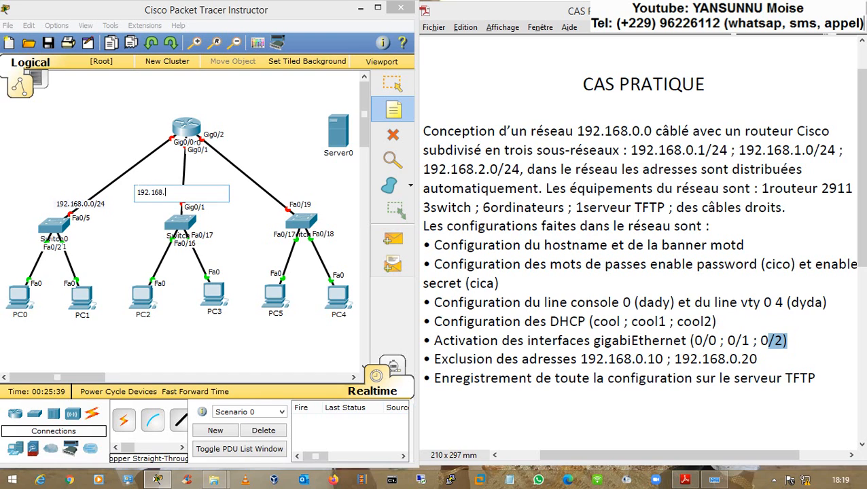
pyautogui.write('1.0/24')
pyautogui.click(279, 188)
pyautogui.write('192.168.2.0/24')
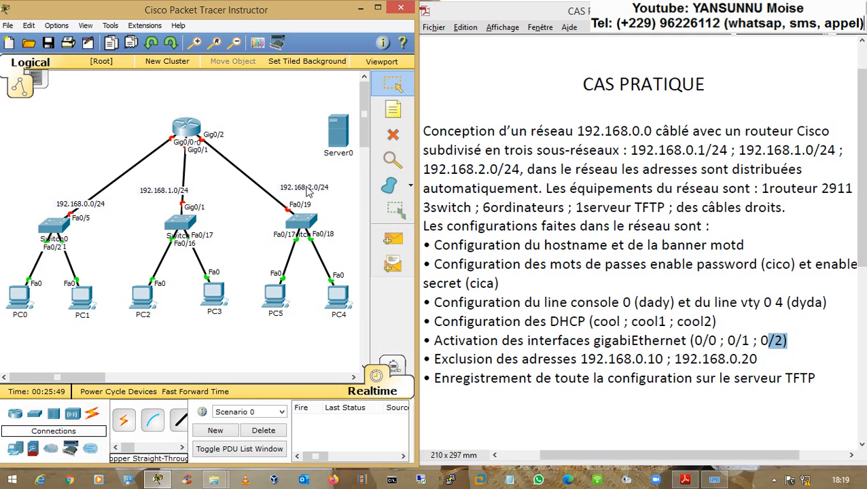
pyautogui.click(291, 175)
# - Move the 192.168.0.0/24 and 192.168.1.0/24 notes beside their links and reopen Router0
pyautogui.moveTo(175, 191); pyautogui.dragTo(195, 185)
pyautogui.moveTo(100, 210); pyautogui.dragTo(96, 188)
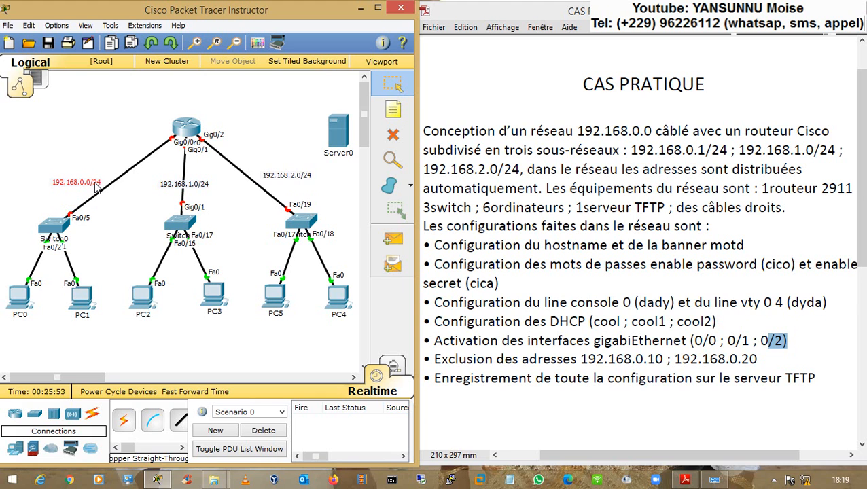
pyautogui.click(130, 206)
pyautogui.click(185, 127)
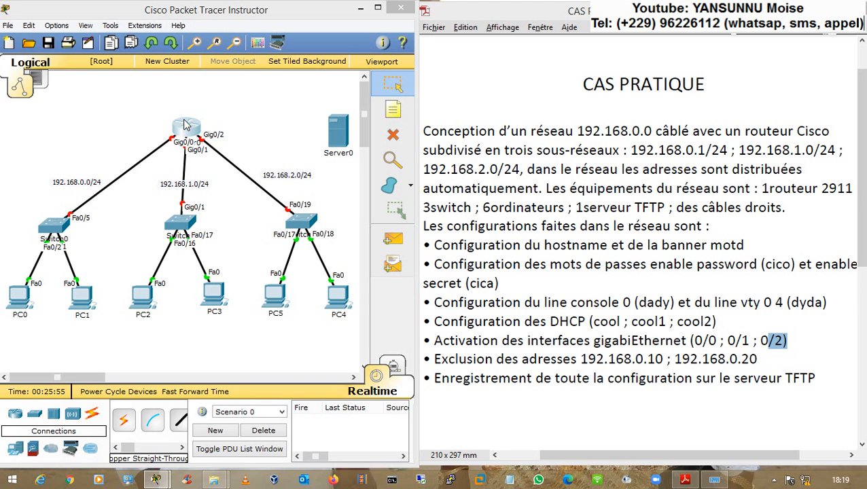
pyautogui.moveTo(305, 87); pyautogui.dragTo(401, 72)
# - Leave DHCP pool mode and enter interface GigabitEthernet0/0 with int g 0/0
pyautogui.press('Return')
pyautogui.press('Return')
pyautogui.write('exit')
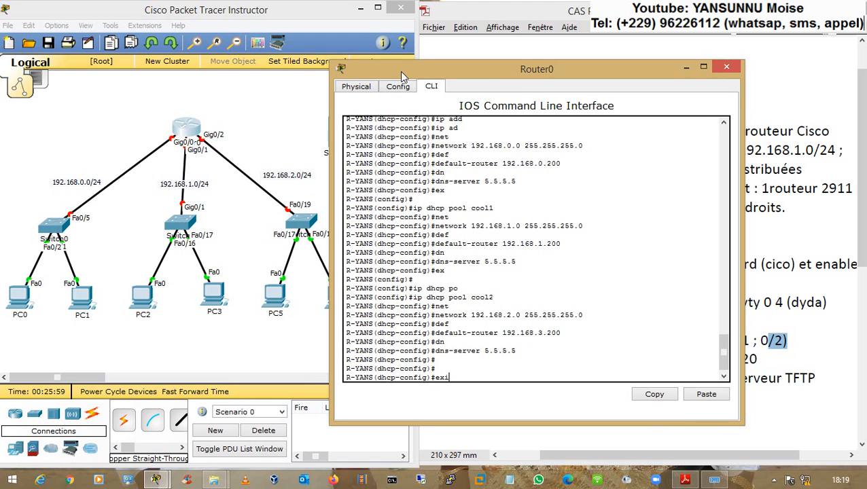
pyautogui.press('Return')
pyautogui.press('Return')
pyautogui.press('Return')
pyautogui.write('int')
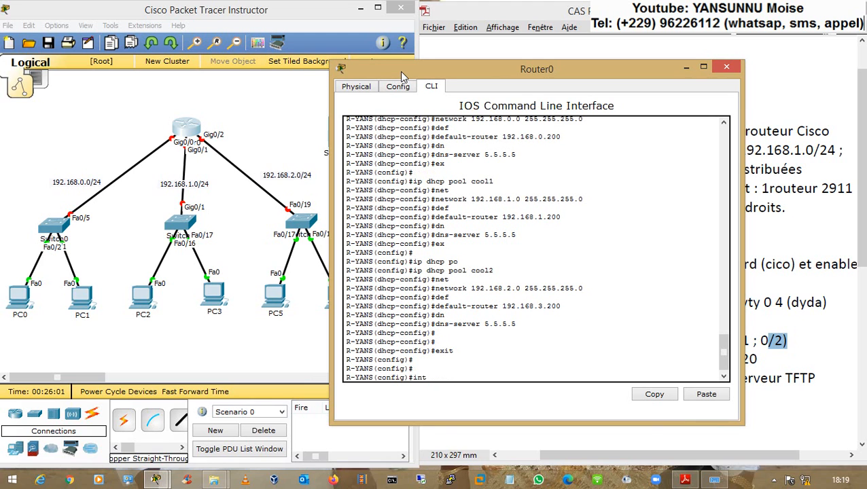
pyautogui.write(' g 0/0')
pyautogui.press('Return')
pyautogui.press('Return')
pyautogui.press('Return')
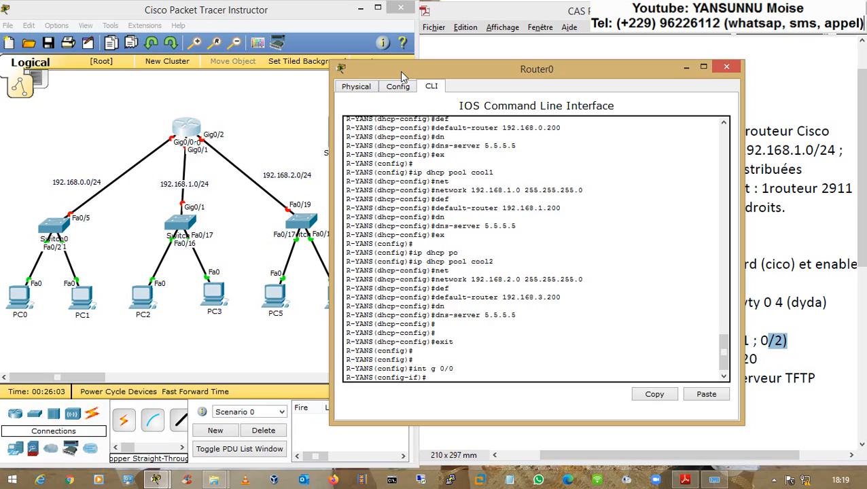
pyautogui.moveTo(522, 75); pyautogui.dragTo(200, 93)
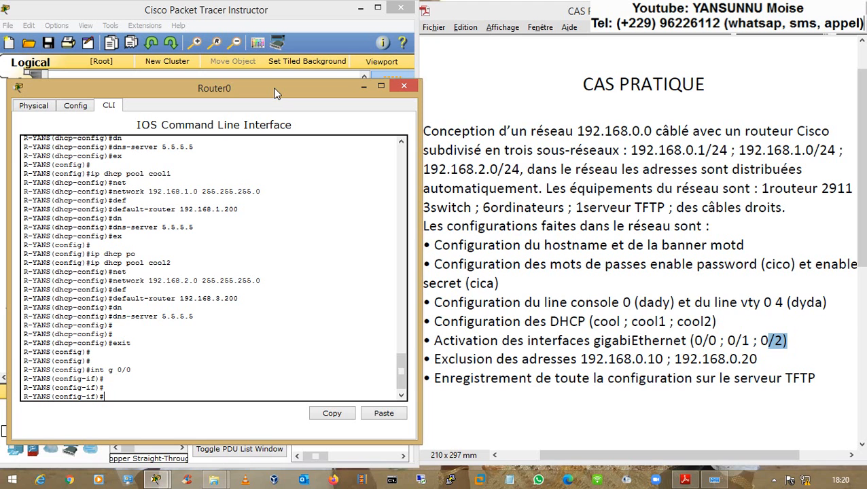
pyautogui.moveTo(275, 93); pyautogui.dragTo(687, 83)
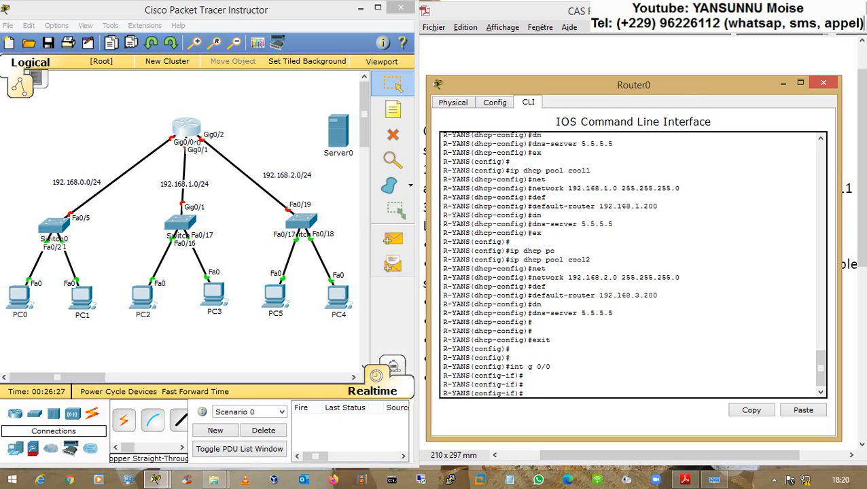
pyautogui.moveTo(540, 206); pyautogui.dragTo(653, 206)
pyautogui.press('Return')
pyautogui.press('Return')
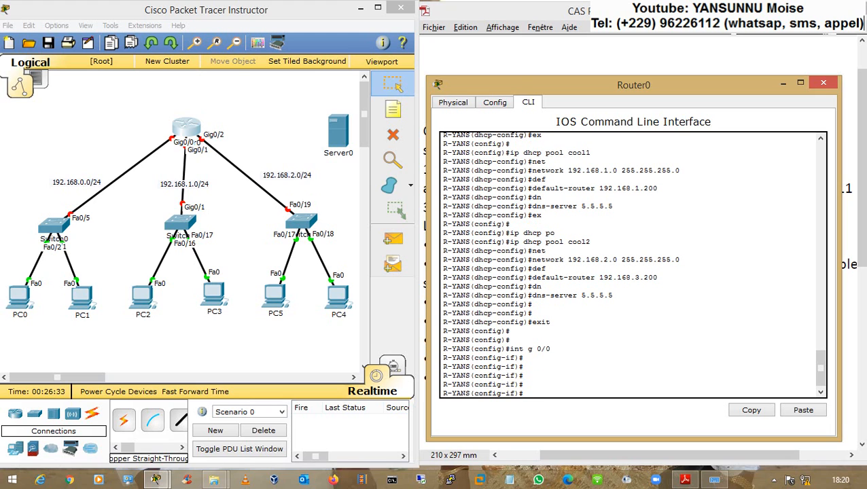
# - Enable GigabitEthernet0/0 and assign it 192.168.0.200 255.255.255.0
pyautogui.write('n sh')
pyautogui.press('Return')
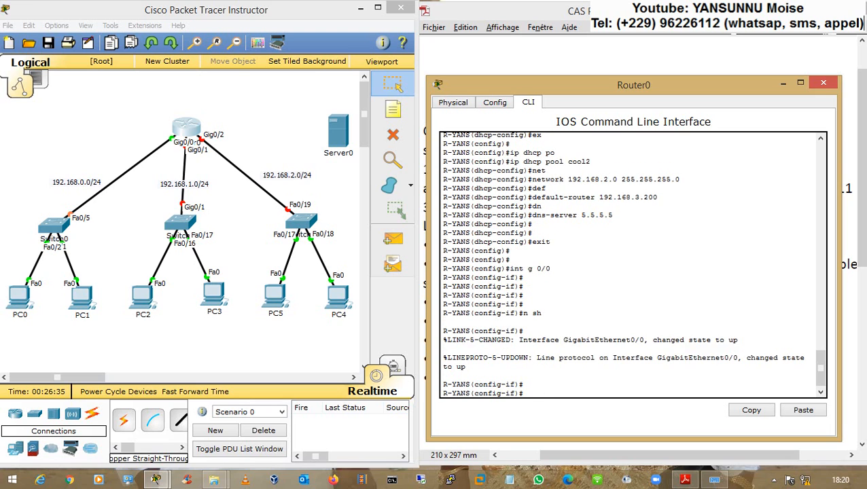
pyautogui.write('ip add')
pyautogui.press('Tab')
pyautogui.write('192.168.0.200 255.25')
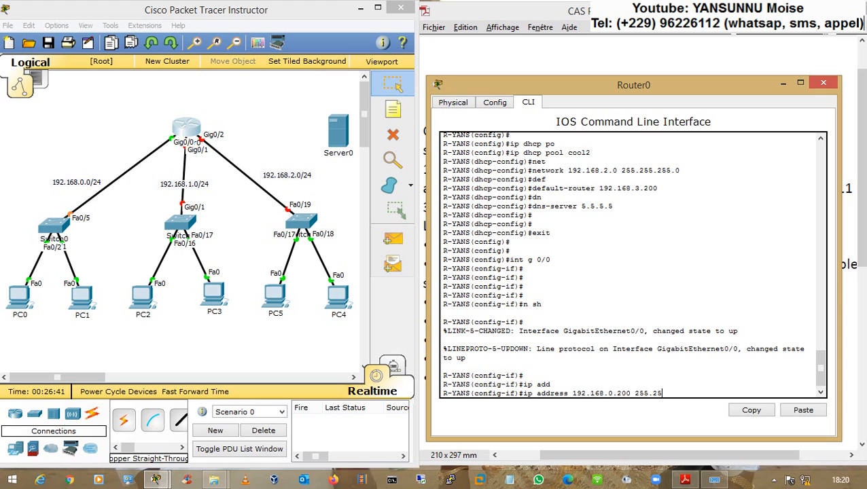
pyautogui.write('5.255.')
pyautogui.press('Return')
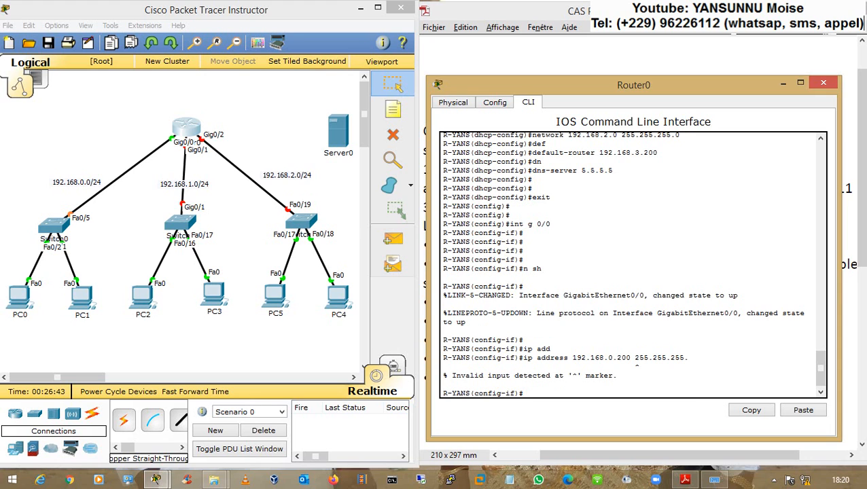
pyautogui.press('Up')
pyautogui.write('0')
pyautogui.press('Return')
pyautogui.press('Return')
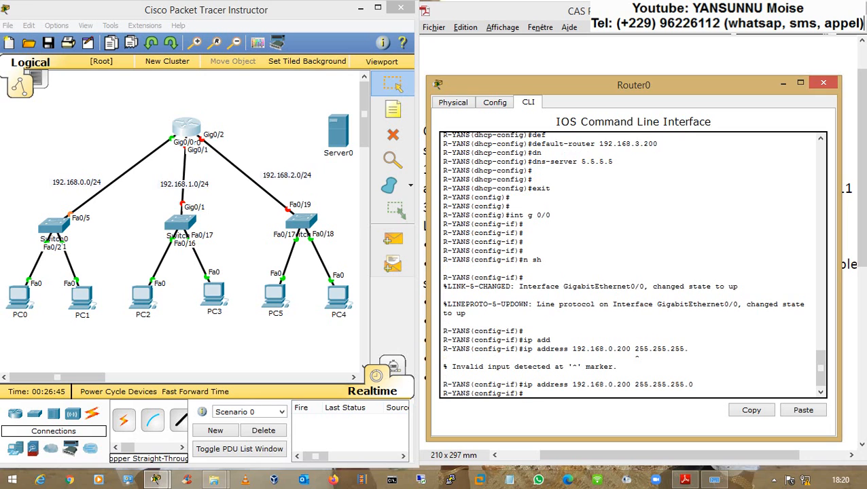
# - Switch to interface GigabitEthernet0/1 and start configuring it
pyautogui.press('Return')
pyautogui.write('t g 0/1')
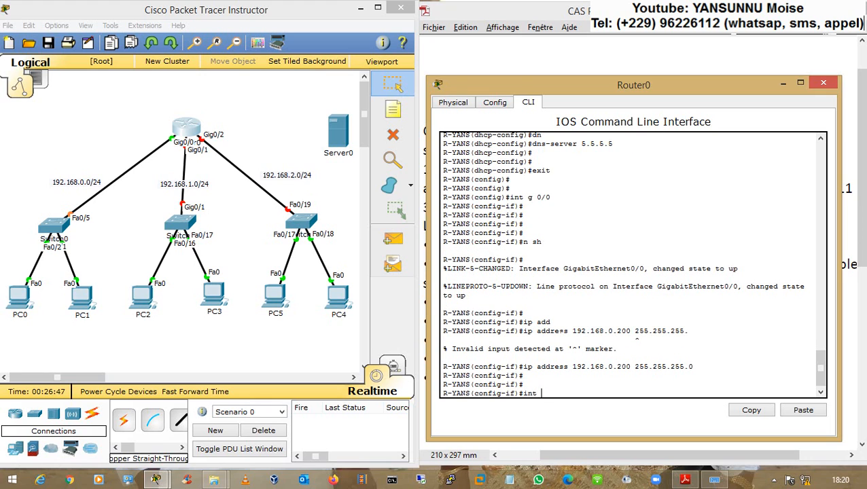
pyautogui.press('Return')
pyautogui.write('sh')
pyautogui.press('Return')
pyautogui.press('Return')
pyautogui.press('Return')
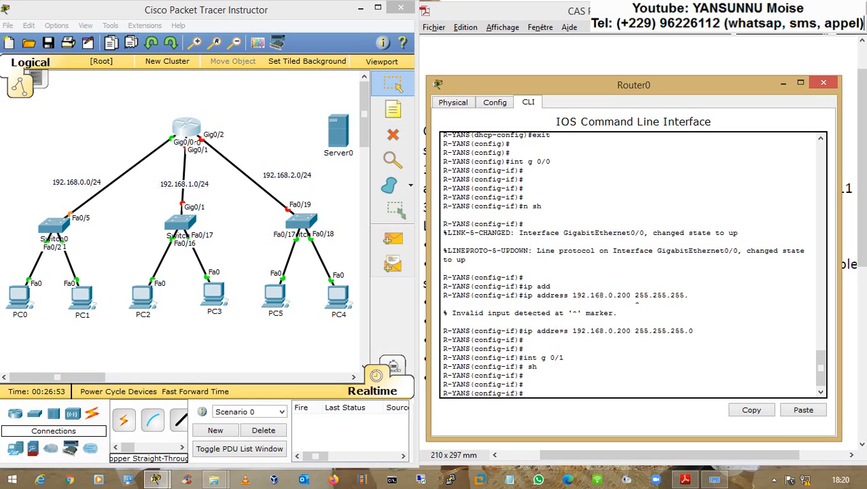
# - Reconnect the router's link to the middle switch on GigabitEthernet0/1
pyautogui.click(188, 154)
pyautogui.click(188, 136)
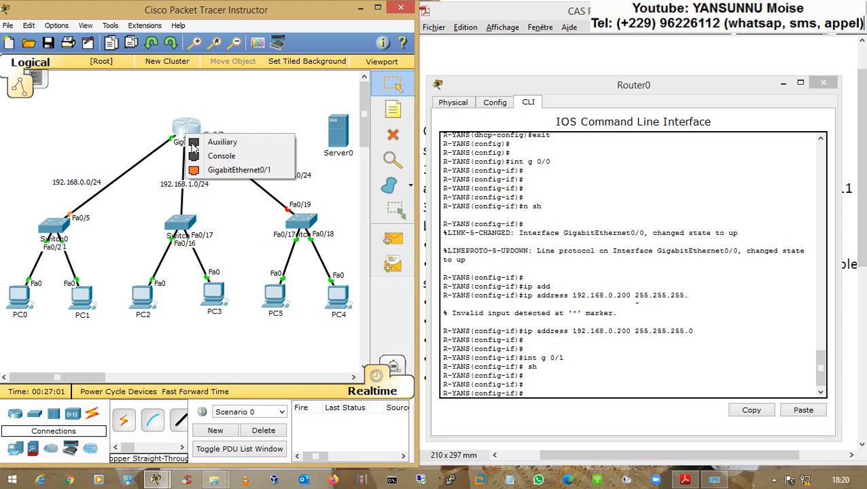
pyautogui.click(212, 170)
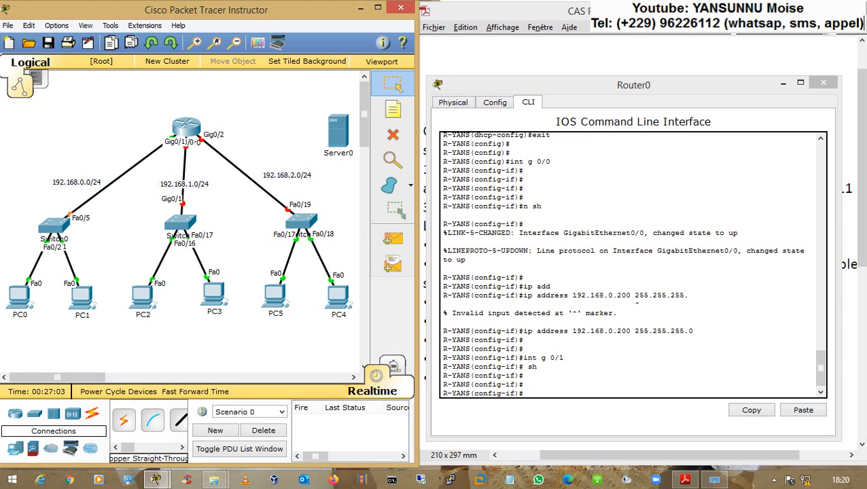
pyautogui.press('n')
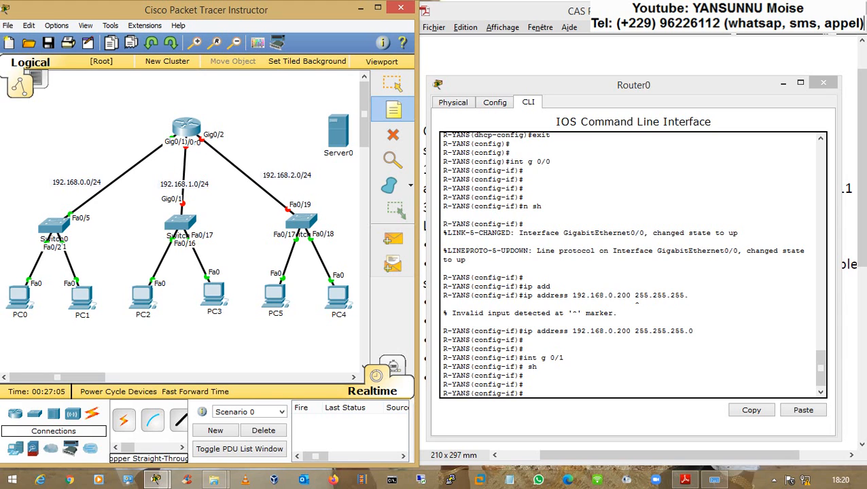
pyautogui.click(523, 385)
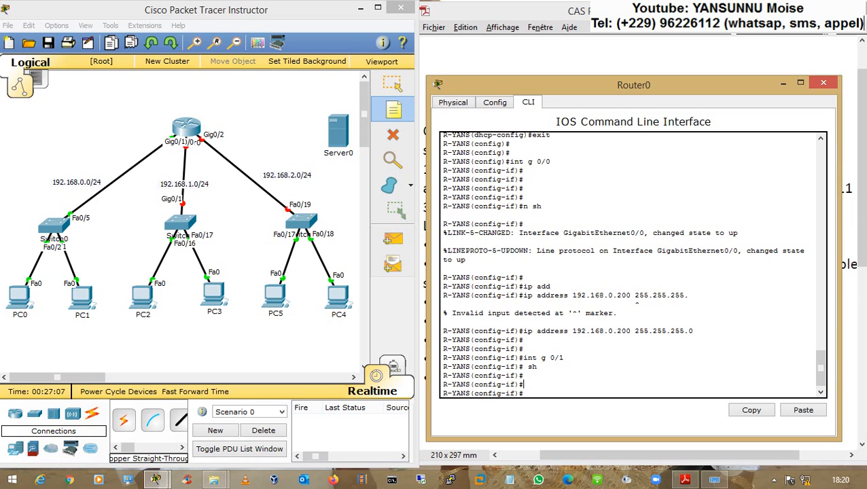
# - Enable GigabitEthernet0/1 and give it address 192.168.1.200 255.255.255.0
pyautogui.write('n sh')
pyautogui.press('Return')
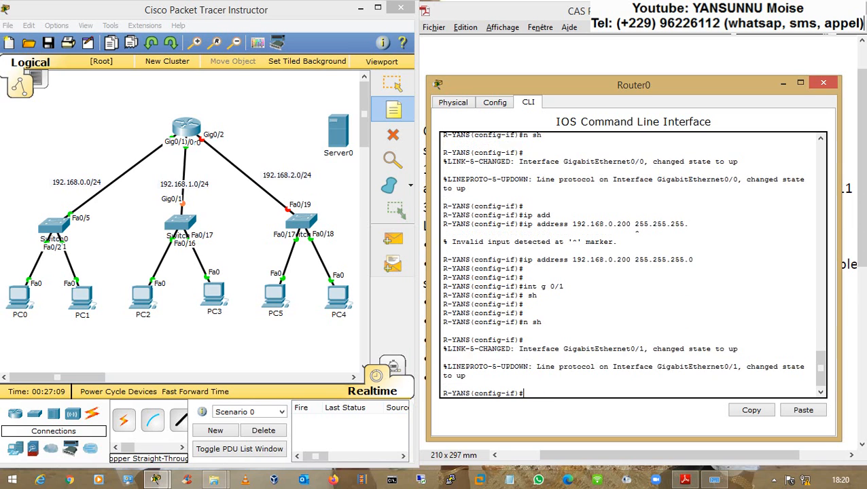
pyautogui.press('Return')
pyautogui.press('Return')
pyautogui.write('ip ad')
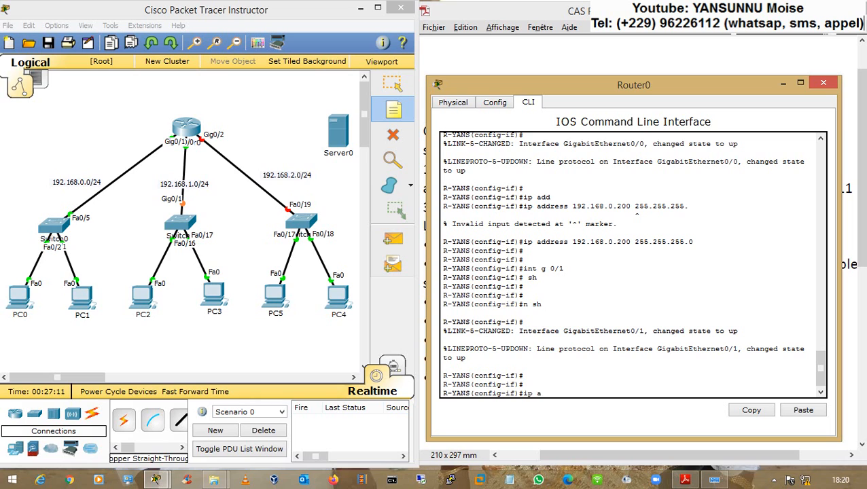
pyautogui.press('Tab')
pyautogui.write('192.163.1.0')
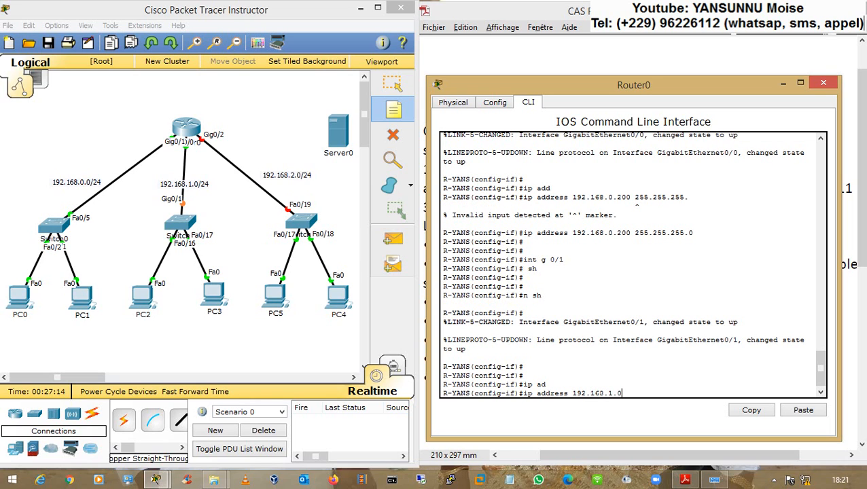
pyautogui.press('BackSpace')
pyautogui.write('25')
pyautogui.press('BackSpace')
pyautogui.write('00 255.255.255.0')
pyautogui.press('Return')
pyautogui.press('Return')
pyautogui.press('Return')
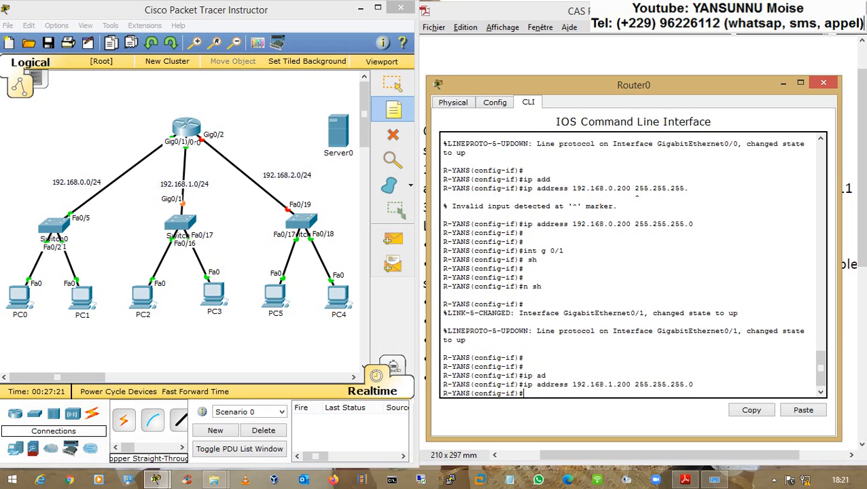
# - Enable GigabitEthernet0/2 and assign it 192.168.2.200 255.255.255.0
pyautogui.write('in')
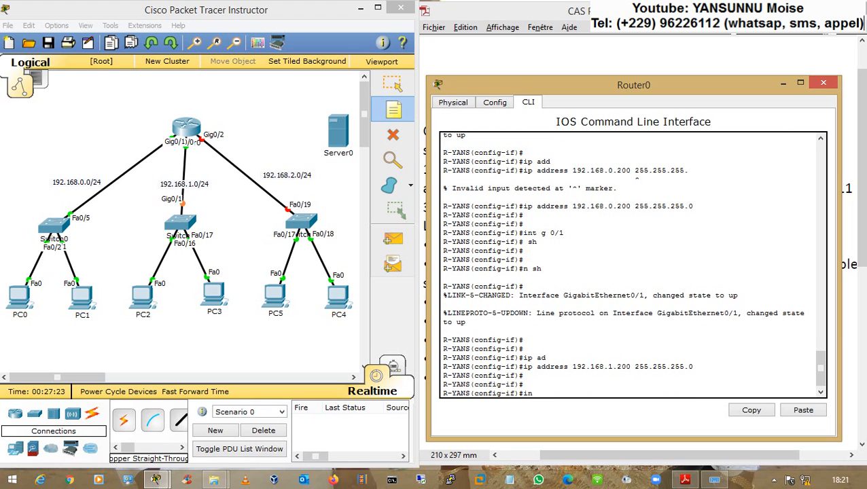
pyautogui.write('t g 0/2')
pyautogui.press('Return')
pyautogui.write('n sh')
pyautogui.press('Return')
pyautogui.press('Return')
pyautogui.write('ip add')
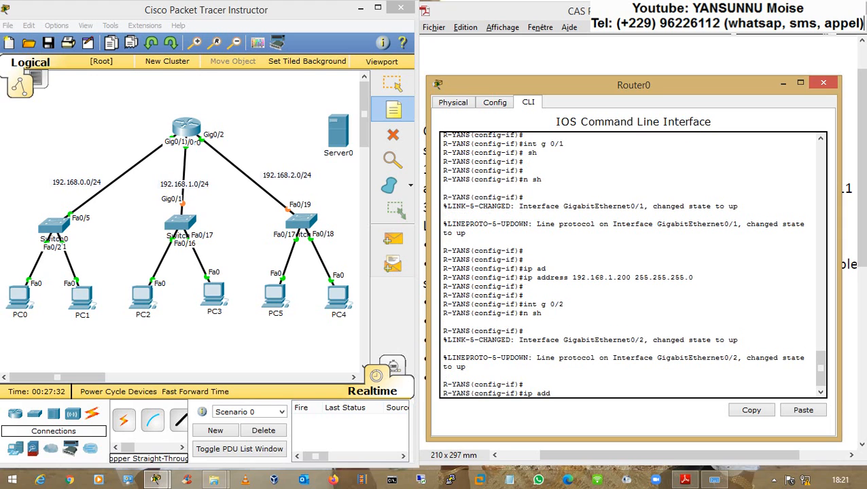
pyautogui.press('Tab')
pyautogui.write('192')
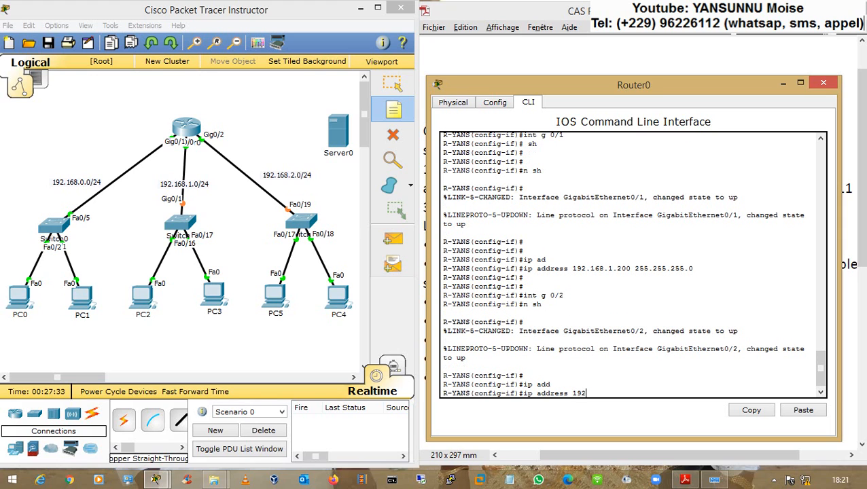
pyautogui.write('.168.2.200')
pyautogui.write(' 255.255')
pyautogui.write('.255.255.0')
pyautogui.press('Return')
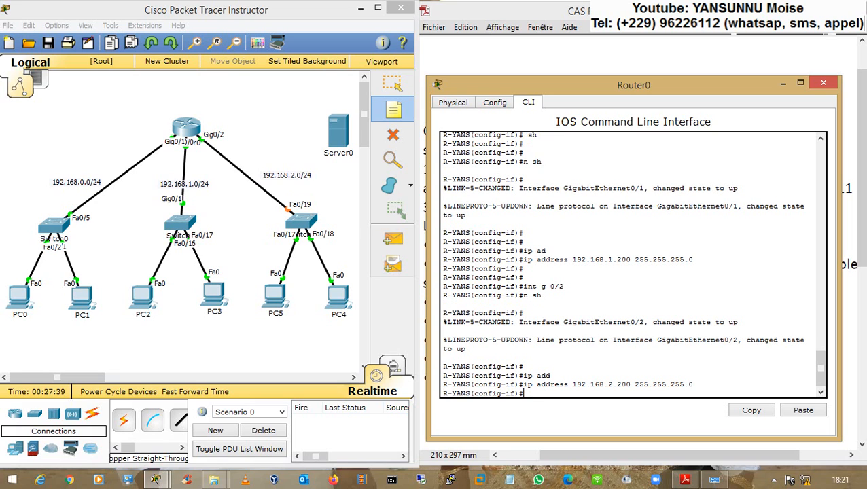
# - Close Router0's CLI and highlight the interface activation and address exclusion tasks in the sheet
pyautogui.click(823, 82)
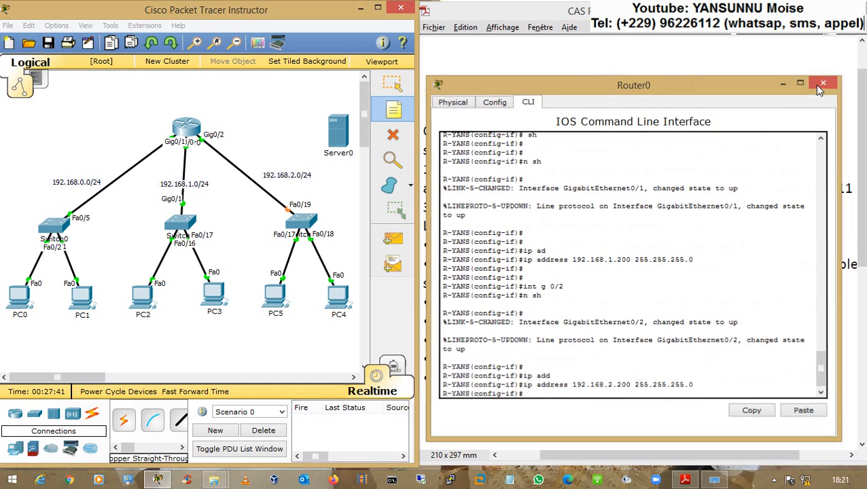
pyautogui.moveTo(660, 341); pyautogui.dragTo(532, 348)
pyautogui.moveTo(433, 359); pyautogui.dragTo(756, 359)
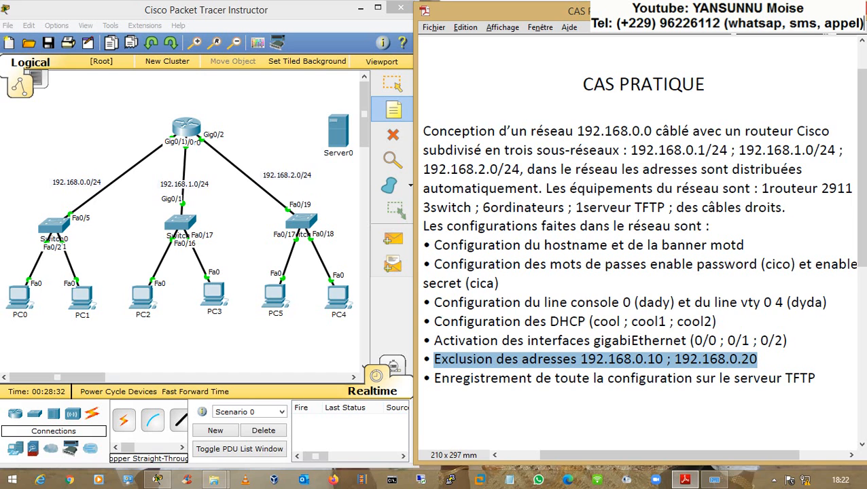
pyautogui.click(188, 125)
pyautogui.press('Escape')
pyautogui.press('Escape')
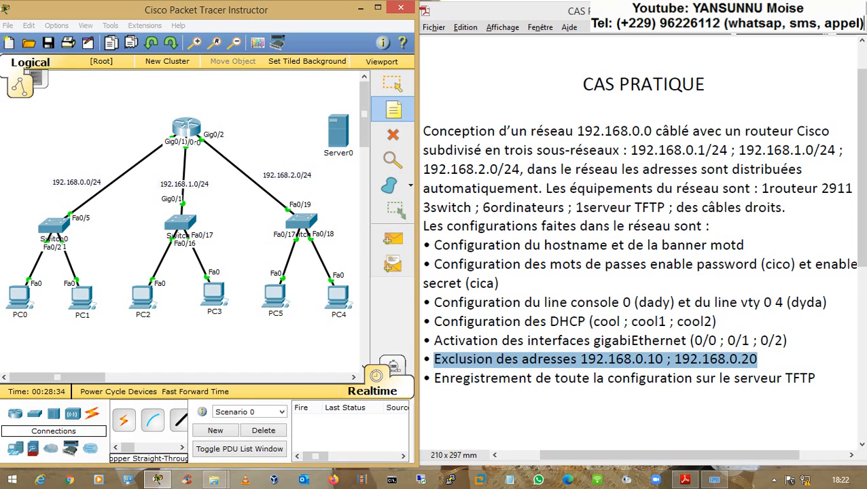
# - Reopen Router0's CLI and exit interface configuration mode back to global configuration
pyautogui.click(188, 128)
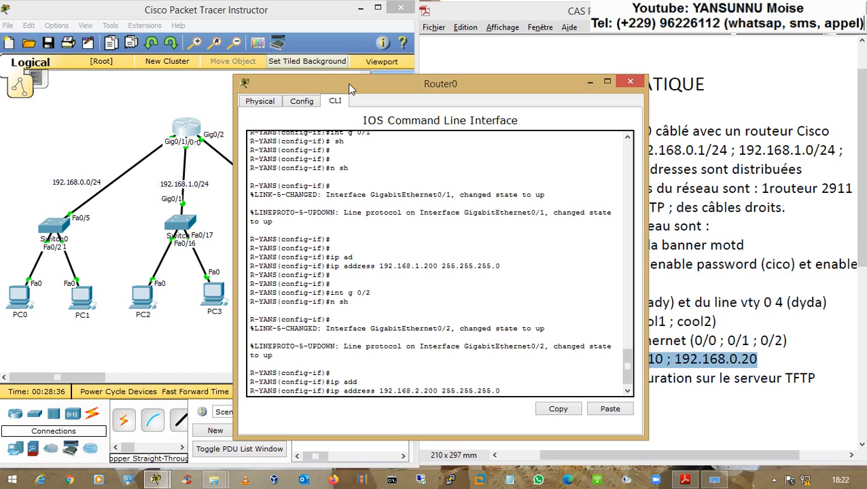
pyautogui.moveTo(345, 75); pyautogui.dragTo(181, 73)
pyautogui.press('Return')
pyautogui.press('Return')
pyautogui.press('Return')
pyautogui.press('Return')
pyautogui.write('exit')
pyautogui.press('Return')
pyautogui.press('Return')
pyautogui.press('Return')
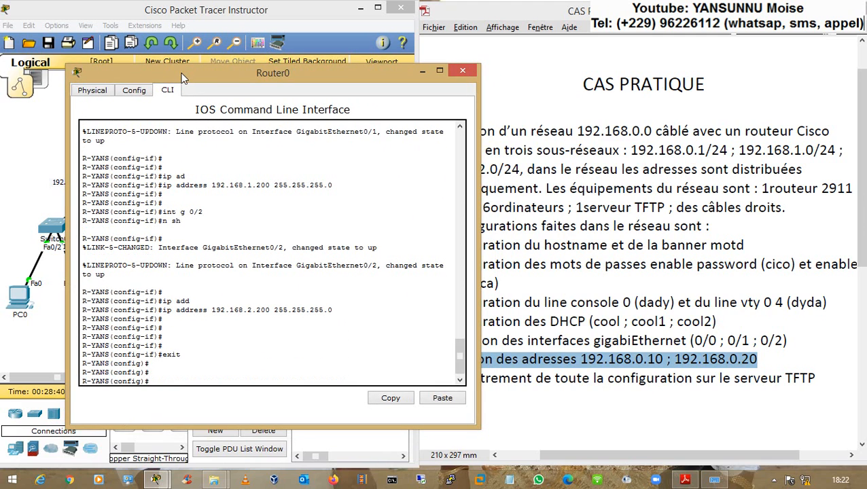
pyautogui.doubleClick(224, 75)
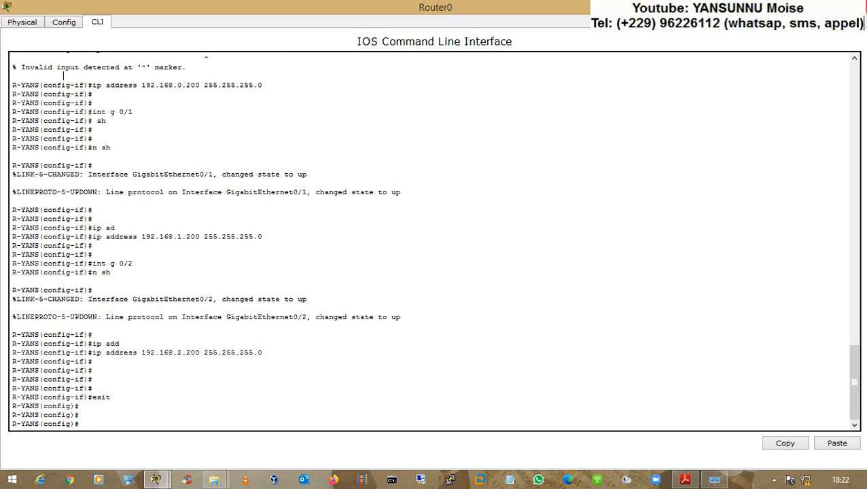
pyautogui.doubleClick(396, 6)
pyautogui.moveTo(371, 76); pyautogui.dragTo(333, 65)
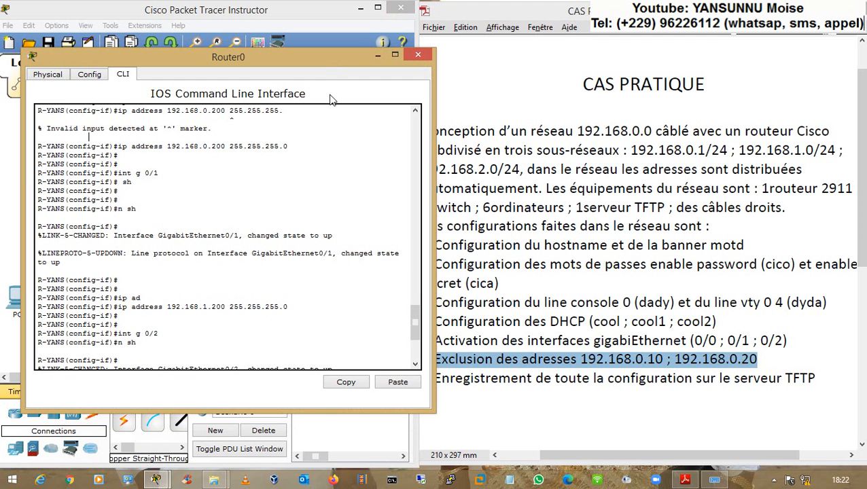
pyautogui.press('Return')
pyautogui.press('Return')
# - Exclude 192.168.0.10 and 192.168.0.20 from DHCP with ip dhcp excluded-address, then end
pyautogui.write('ip ')
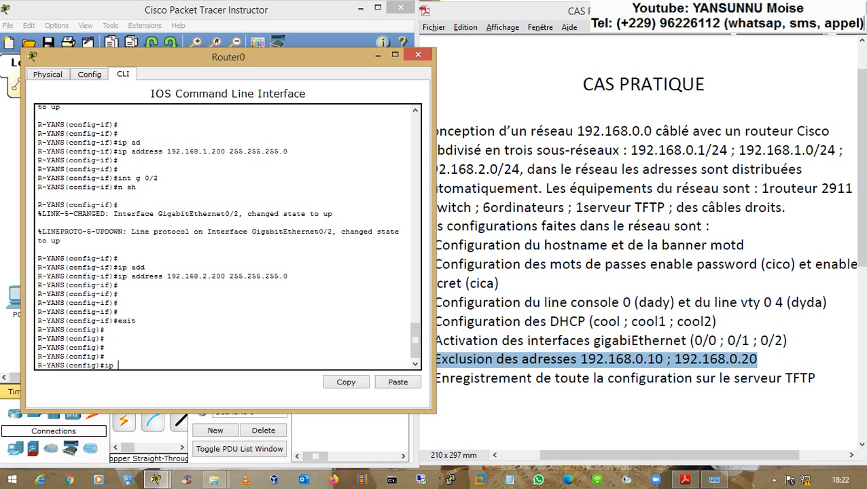
pyautogui.write('dhcp exclu')
pyautogui.press('Tab')
pyautogui.write('19')
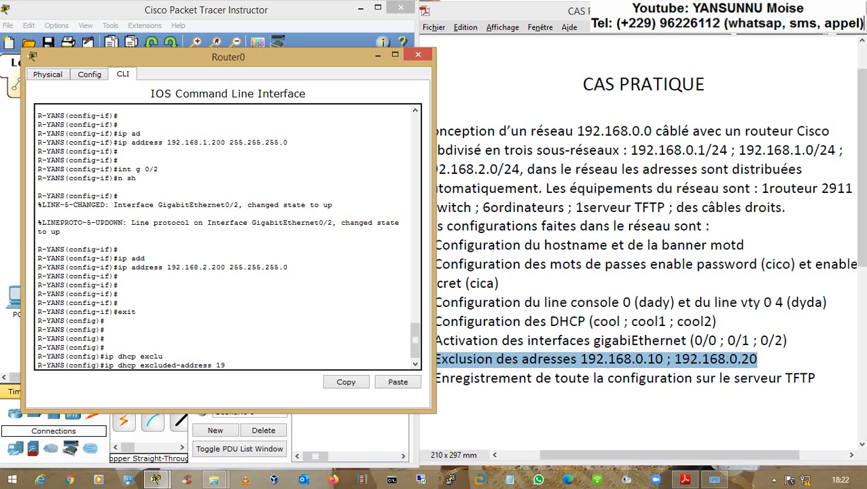
pyautogui.write('2.168.0.10')
pyautogui.press('Return')
pyautogui.press('Up')
pyautogui.press('BackSpace')
pyautogui.press('BackSpace')
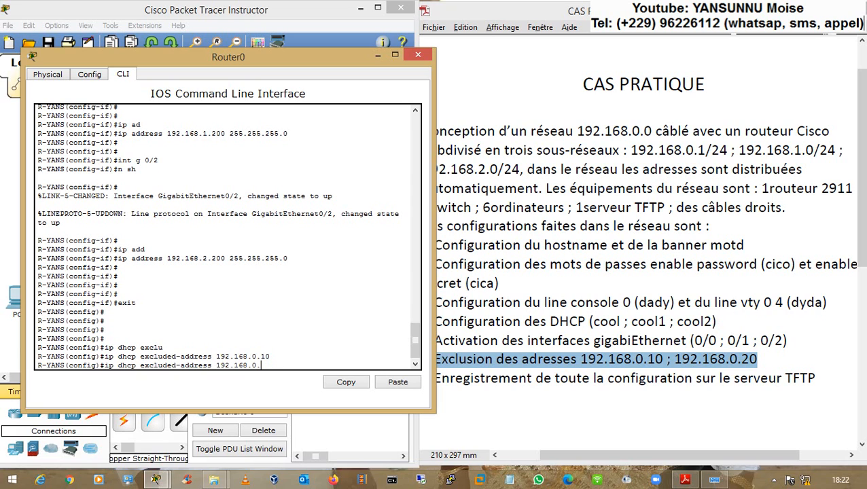
pyautogui.write('20')
pyautogui.press('Return')
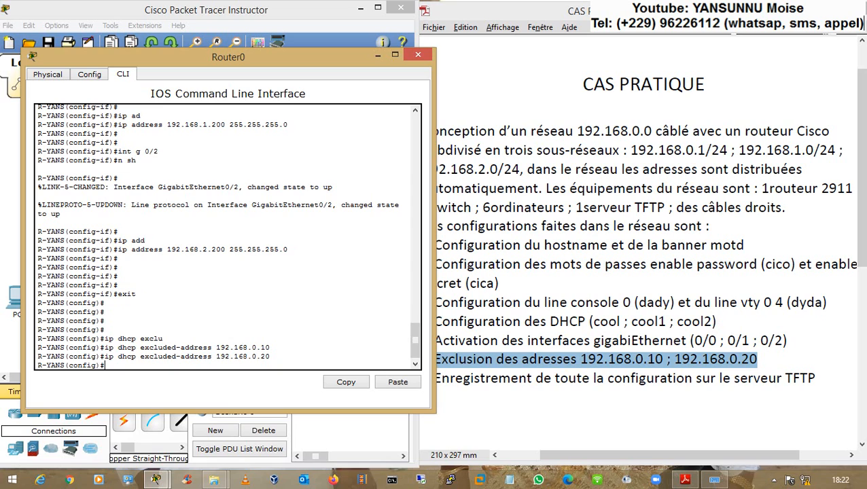
pyautogui.moveTo(260, 356); pyautogui.dragTo(256, 347)
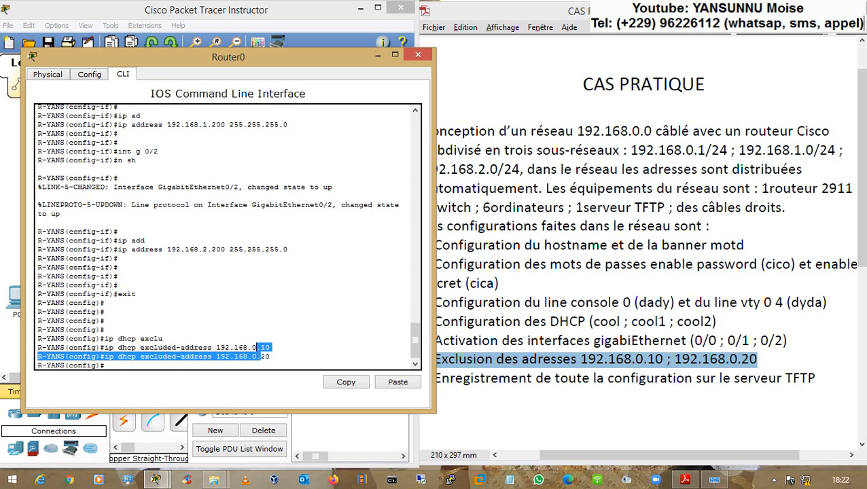
pyautogui.write('end')
pyautogui.press('Return')
pyautogui.press('Return')
# - Display the running-config with sh run and check the two DHCP exclusion lines
pyautogui.write('sh run')
pyautogui.press('Tab')
pyautogui.press('Return')
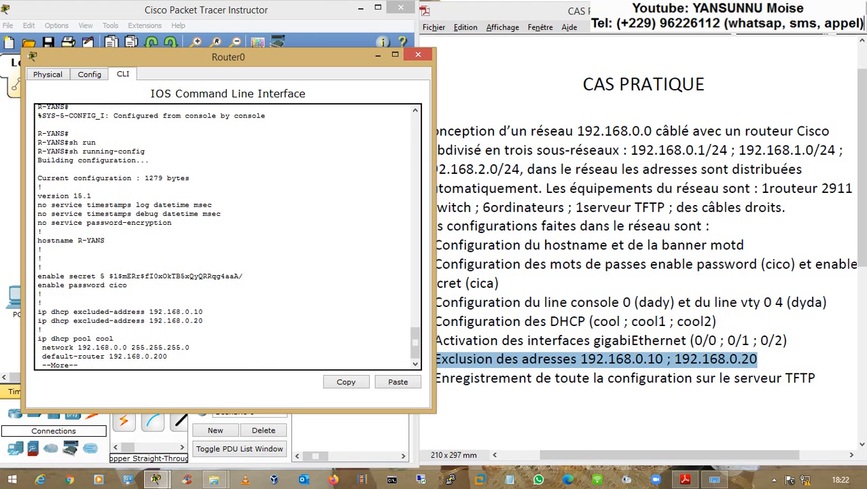
pyautogui.press('Return')
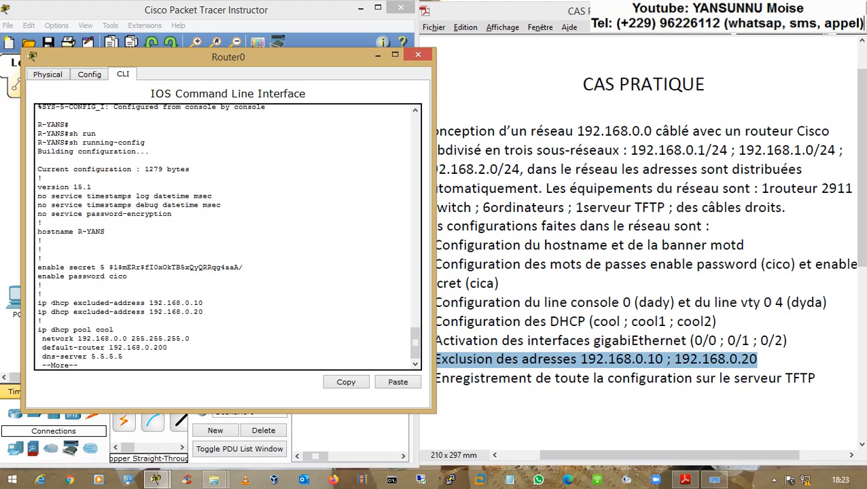
pyautogui.moveTo(42, 302)
pyautogui.mouseDown()
pyautogui.moveTo(204, 312)
pyautogui.moveTo(40, 303)
pyautogui.mouseUp()
pyautogui.click(205, 313)
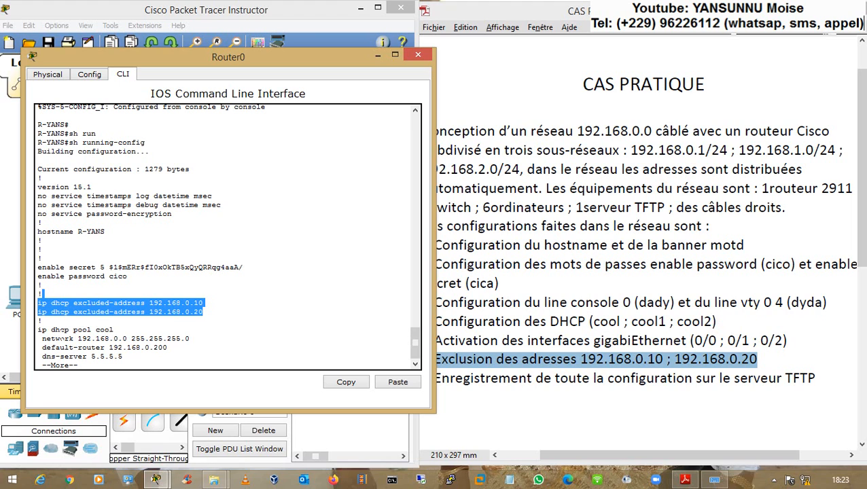
# - Page through to check the cool, cool1 and cool2 pools and GigabitEthernet interface addresses
pyautogui.press('Return')
pyautogui.press('Return')
pyautogui.press('Return')
pyautogui.press('Return')
pyautogui.press('Return')
pyautogui.press('Return')
pyautogui.press('Return')
pyautogui.press('Return')
pyautogui.press('Return')
pyautogui.press('Return')
pyautogui.press('Return')
pyautogui.press('Return')
pyautogui.press('Return')
pyautogui.press('Return')
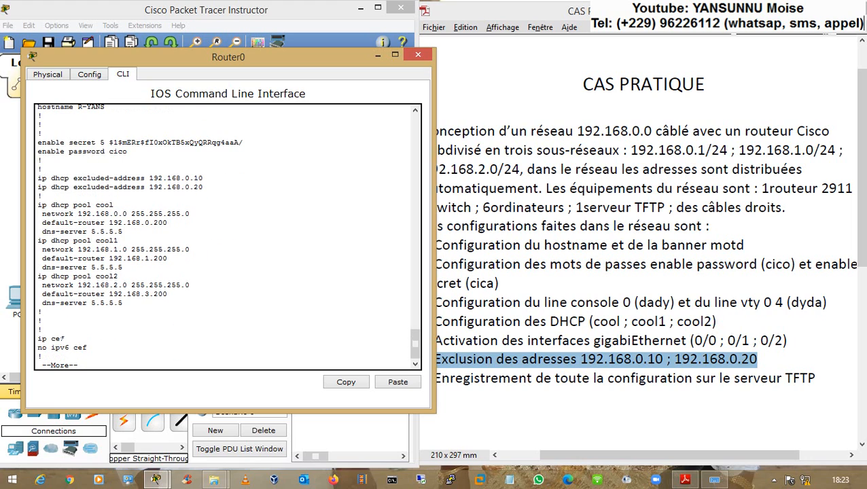
pyautogui.moveTo(38, 204); pyautogui.dragTo(123, 232)
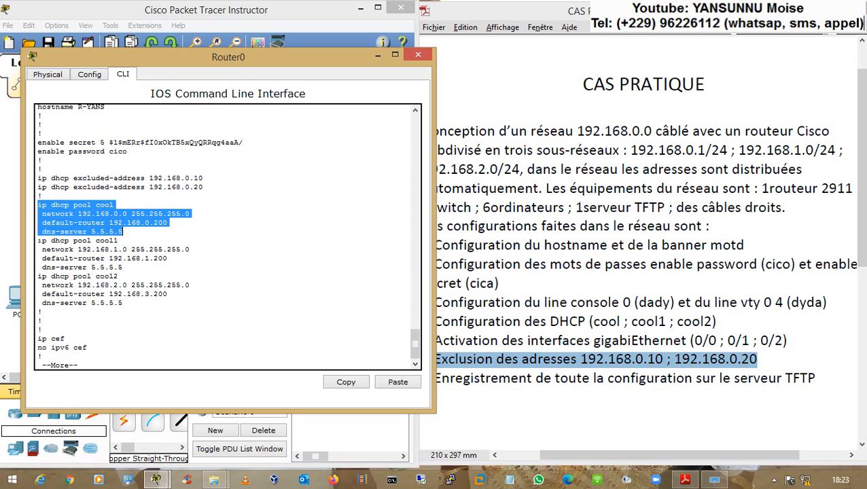
pyautogui.moveTo(41, 241); pyautogui.dragTo(122, 294)
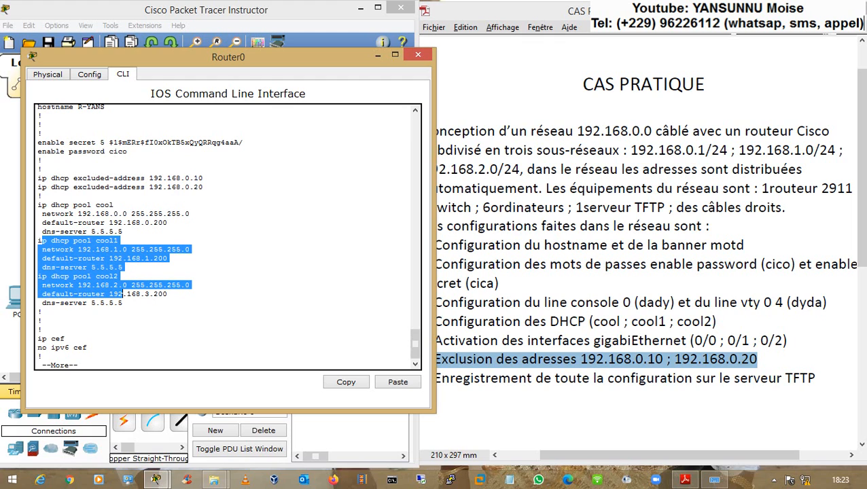
pyautogui.press('space')
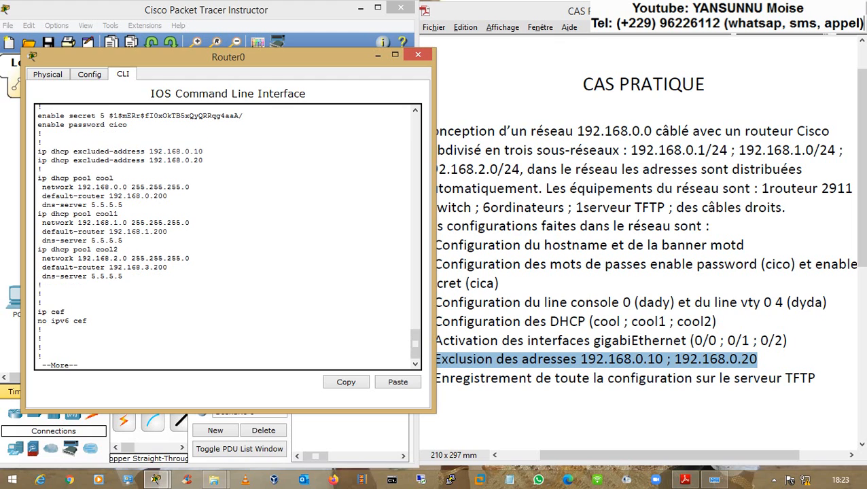
pyautogui.press('space')
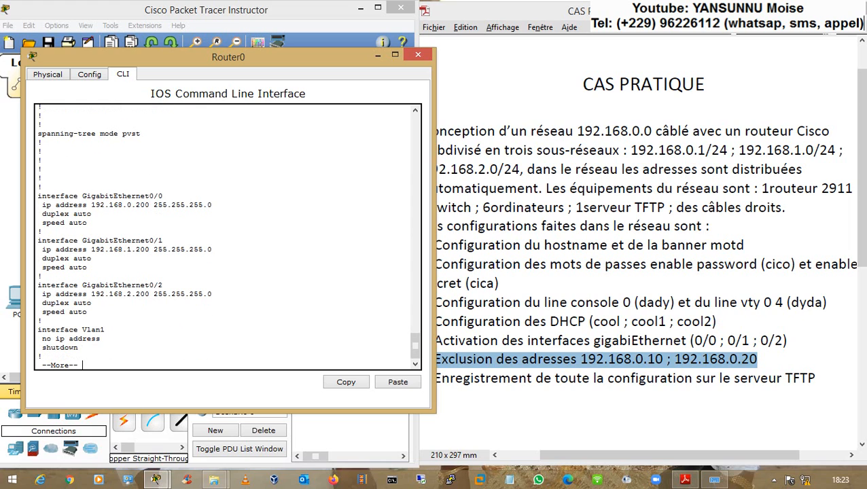
pyautogui.moveTo(46, 196); pyautogui.dragTo(194, 249)
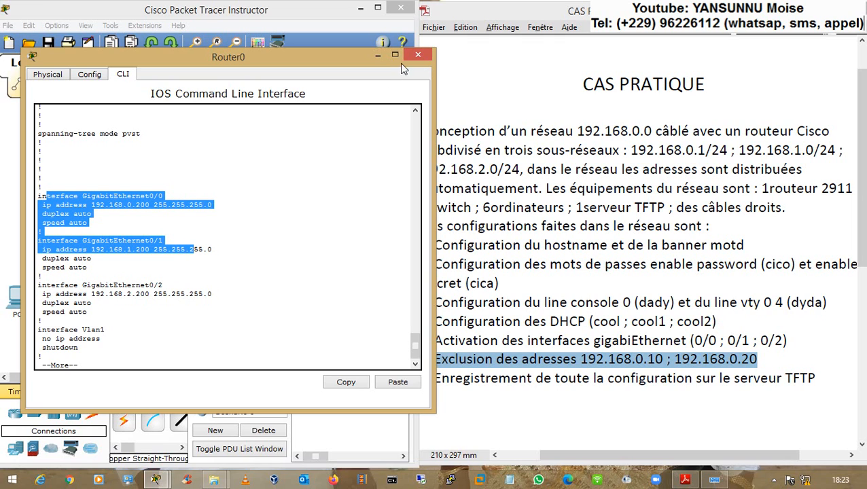
pyautogui.hotkey('ctrl', 'c')
pyautogui.press('Return')
pyautogui.press('Return')
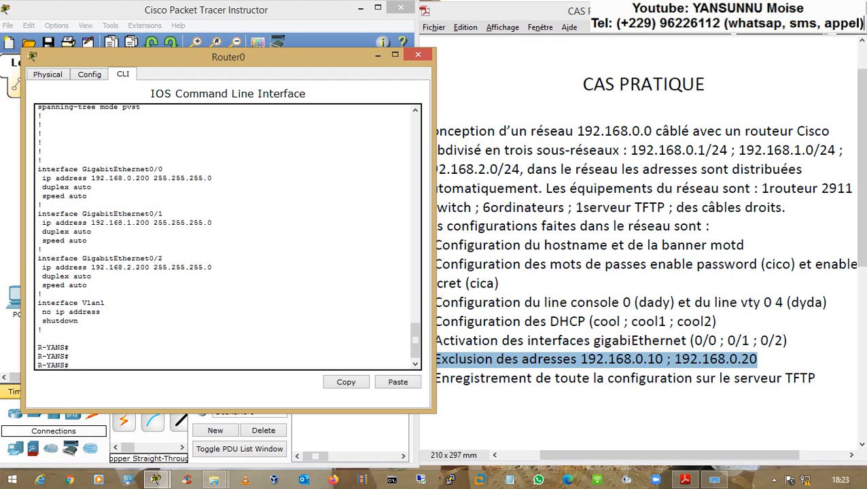
pyautogui.click(494, 322)
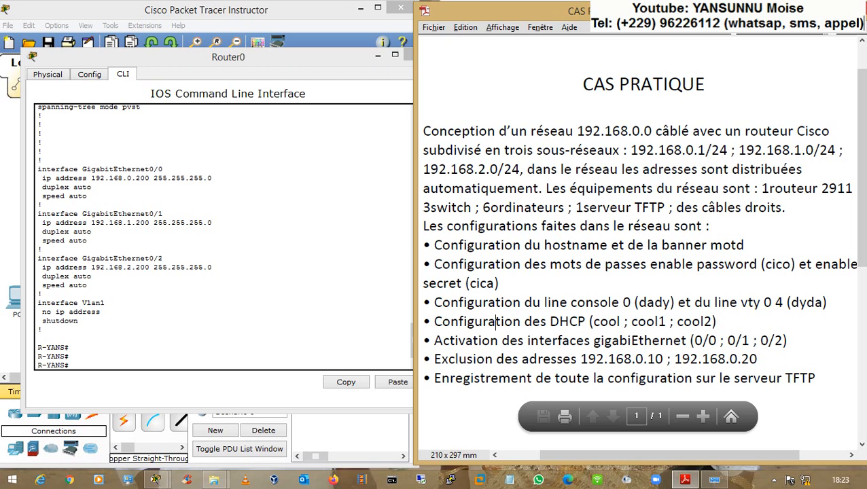
pyautogui.moveTo(513, 378); pyautogui.dragTo(715, 379)
pyautogui.moveTo(775, 380); pyautogui.dragTo(779, 378)
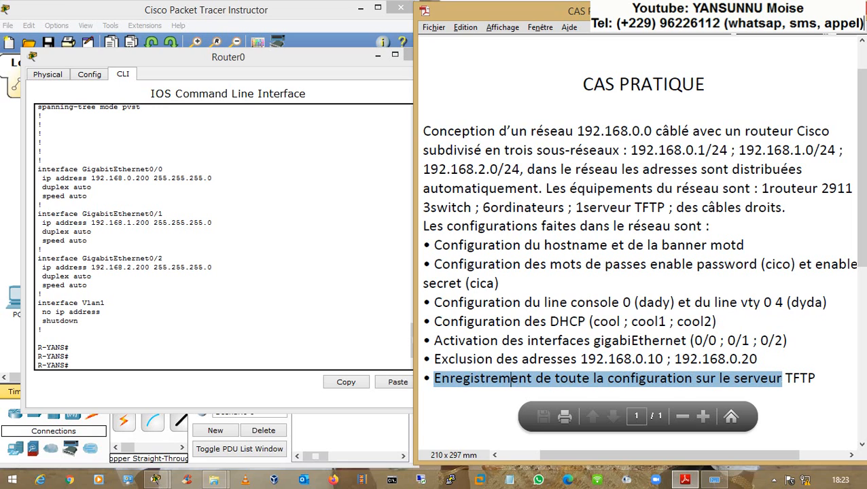
pyautogui.click(765, 378)
pyautogui.moveTo(816, 379); pyautogui.dragTo(766, 380)
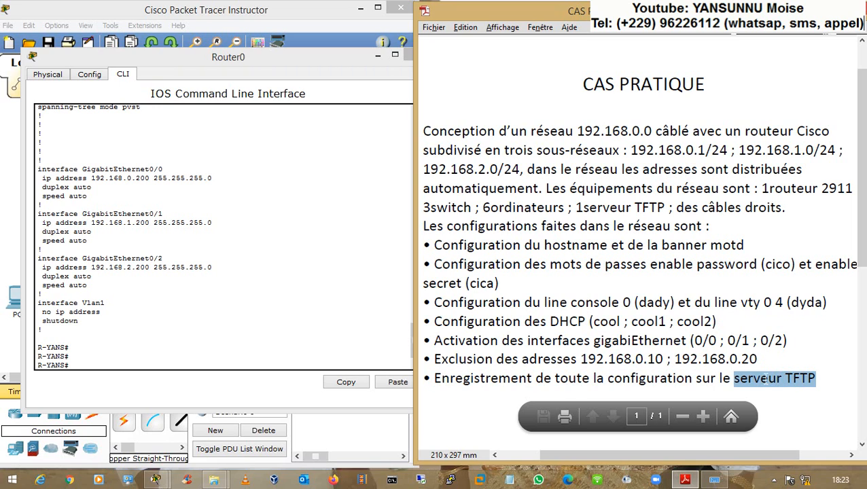
pyautogui.moveTo(737, 362); pyautogui.dragTo(759, 379)
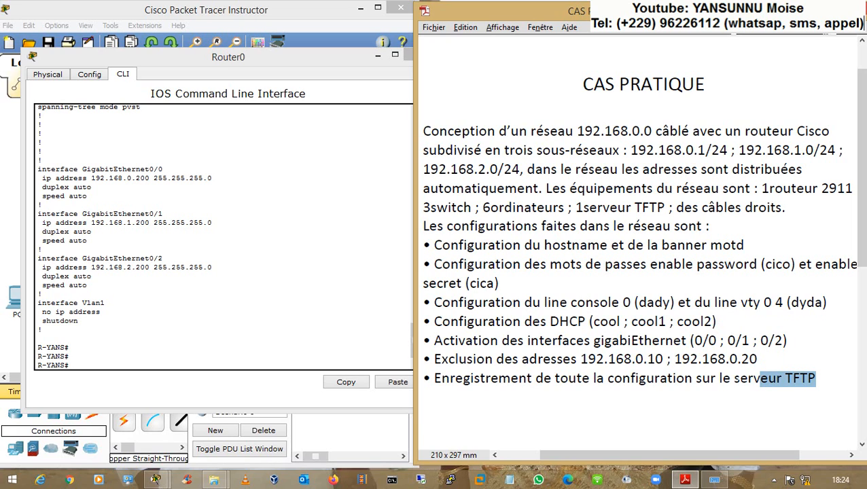
pyautogui.click(749, 380)
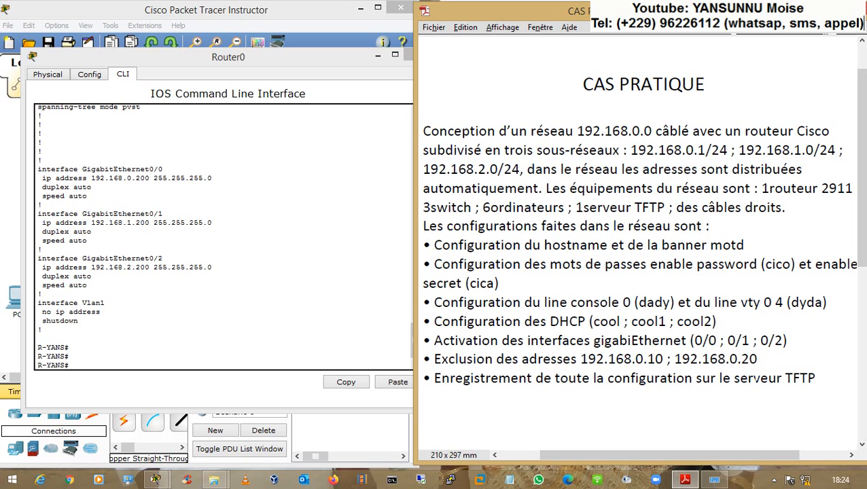
pyautogui.moveTo(754, 378); pyautogui.dragTo(805, 382)
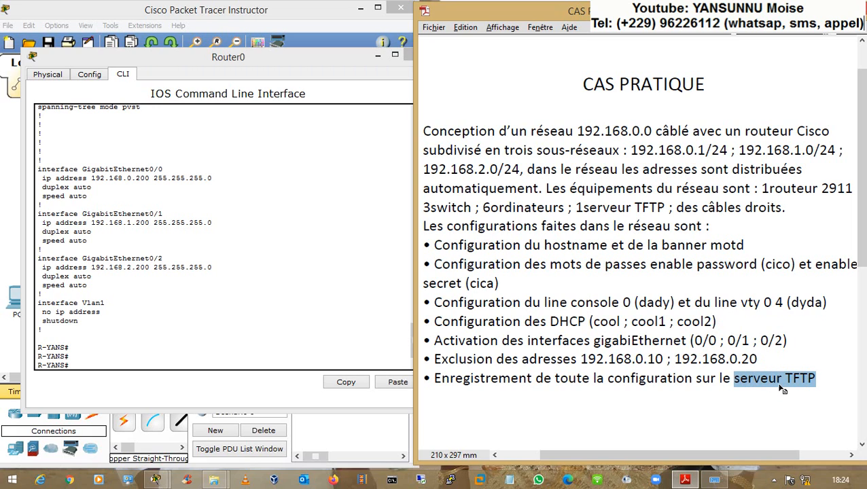
pyautogui.click(780, 386)
pyautogui.click(43, 294)
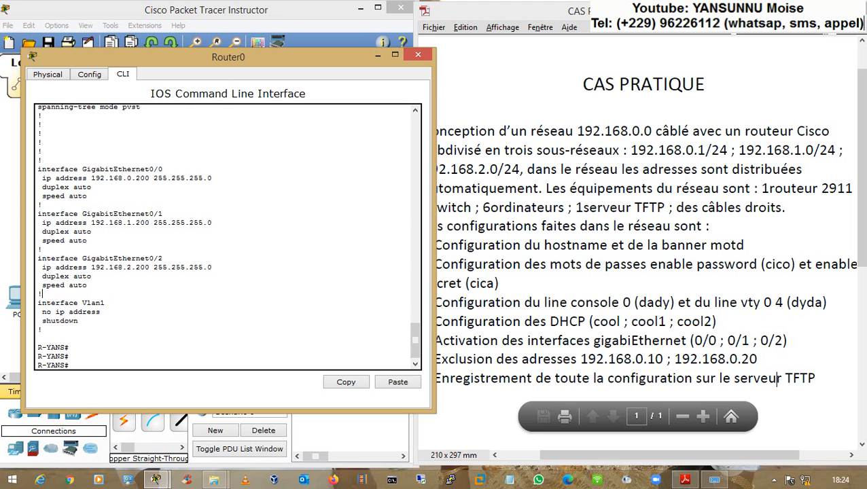
# - Set PC0's IP configuration to DHCP so it obtains 192.168.0.1
pyautogui.click(15, 232)
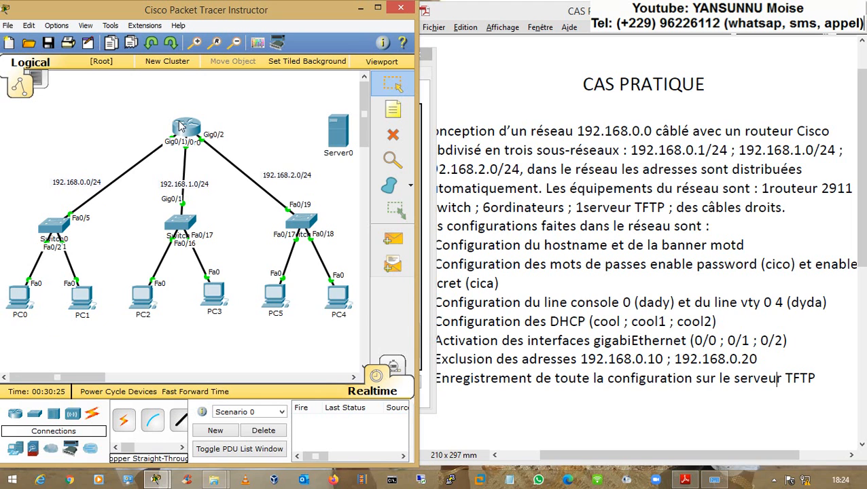
pyautogui.moveTo(340, 136); pyautogui.dragTo(329, 124)
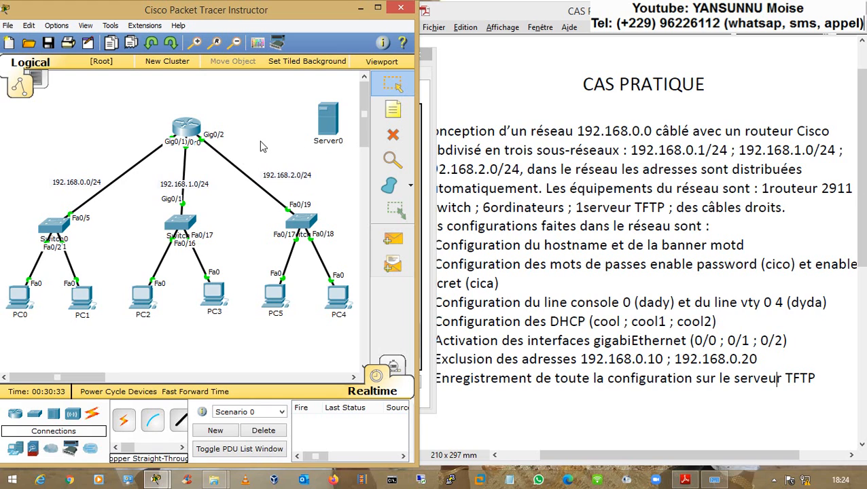
pyautogui.click(18, 296)
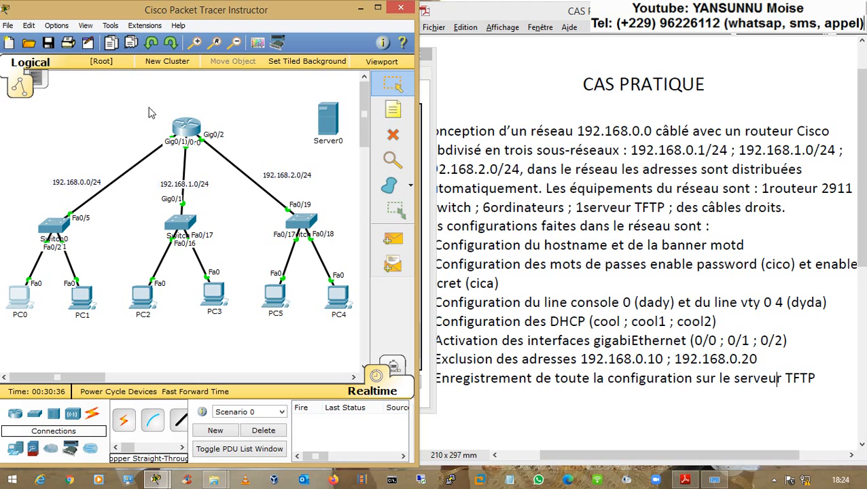
pyautogui.click(336, 101)
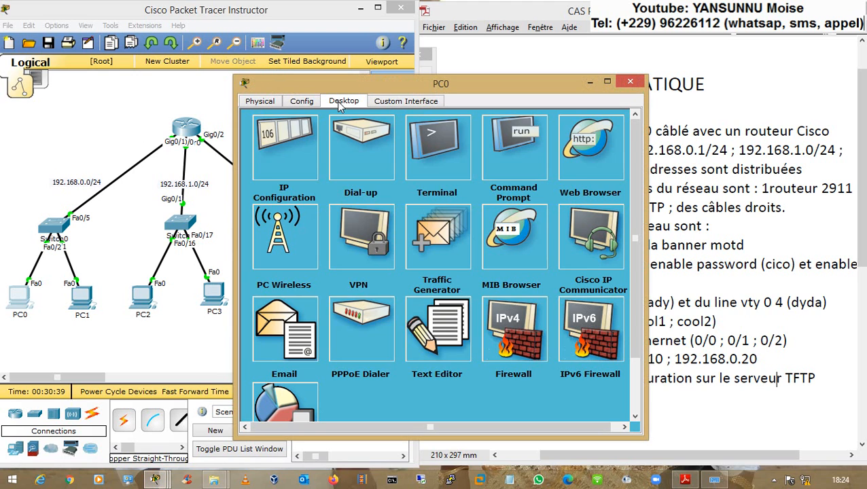
pyautogui.click(306, 135)
pyautogui.click(262, 156)
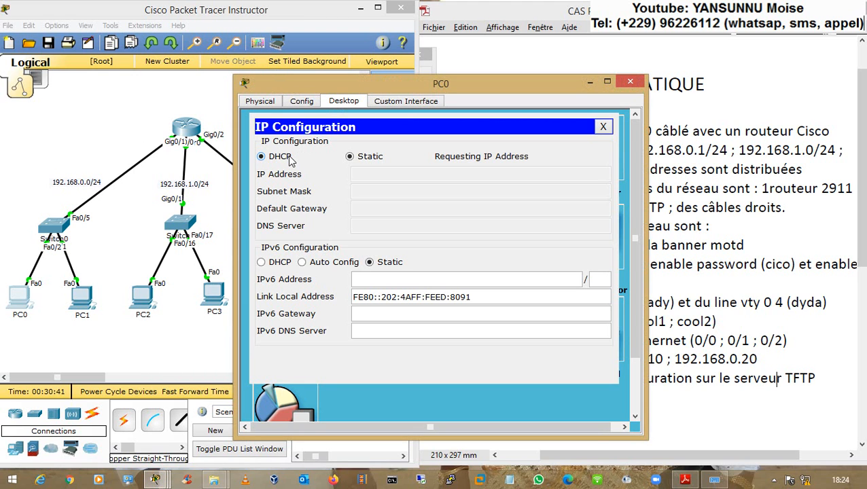
pyautogui.moveTo(333, 85); pyautogui.dragTo(355, 79)
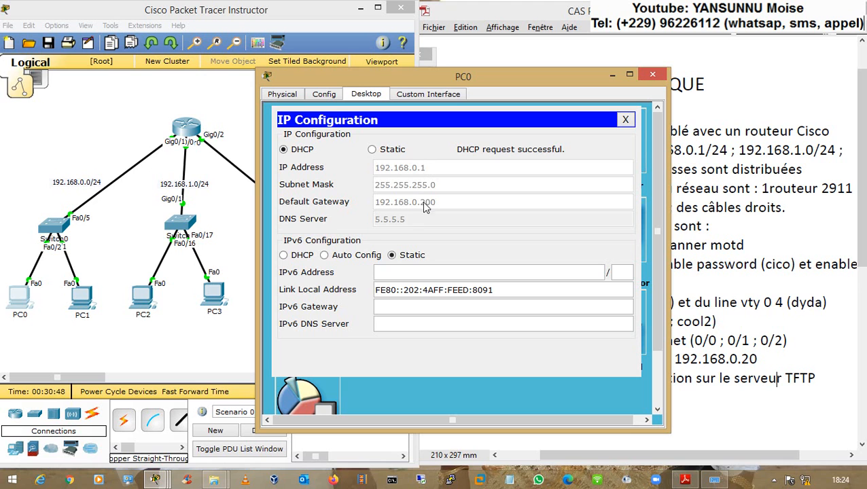
pyautogui.click(626, 120)
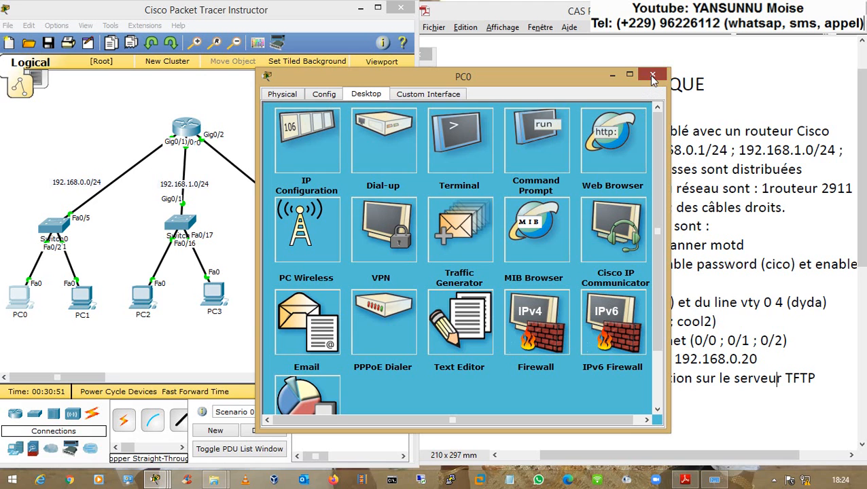
pyautogui.click(652, 75)
# - Set PC1's IP configuration to DHCP so it obtains 192.168.0.2
pyautogui.click(81, 306)
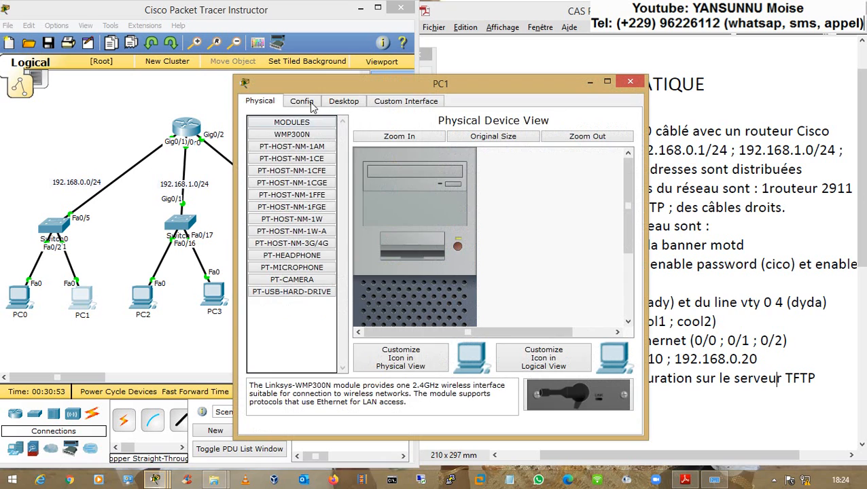
pyautogui.click(333, 102)
pyautogui.click(302, 151)
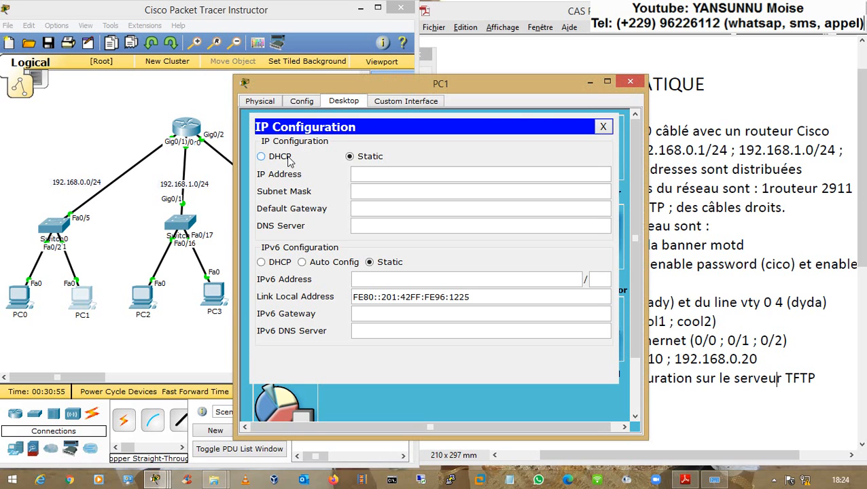
pyautogui.click(289, 160)
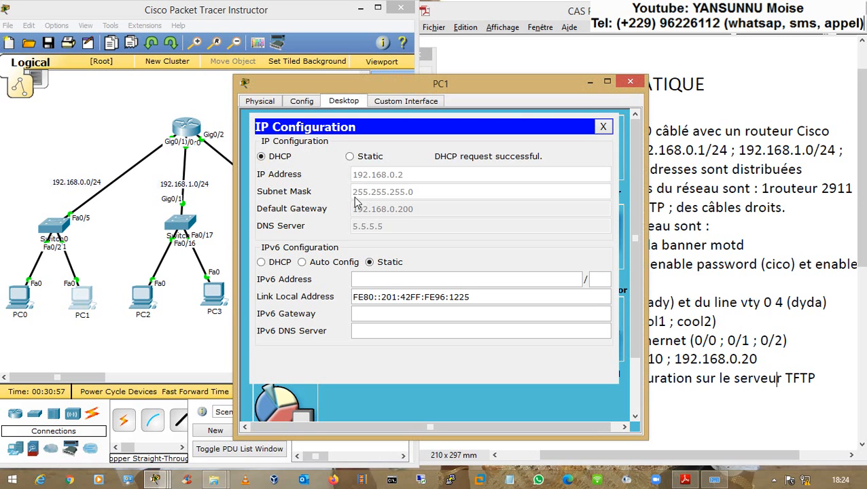
pyautogui.click(604, 127)
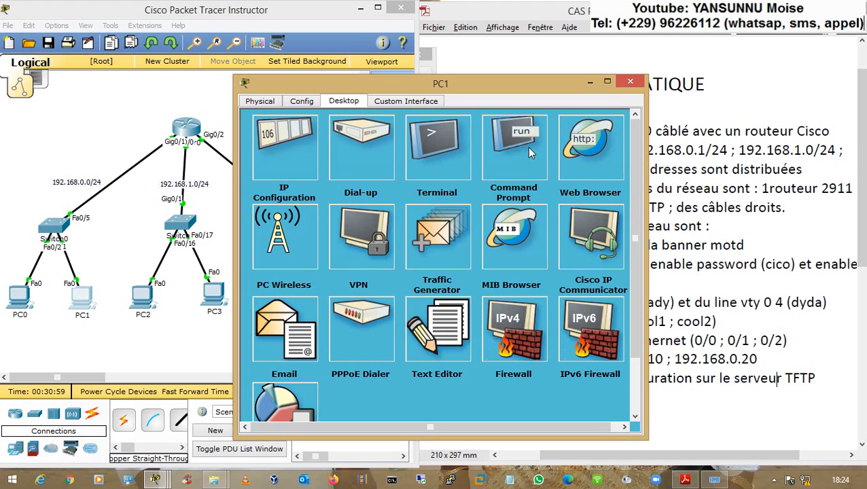
# - From PC1's command prompt, ping 192.168.0.1 to confirm connectivity
pyautogui.click(530, 153)
pyautogui.write('p')
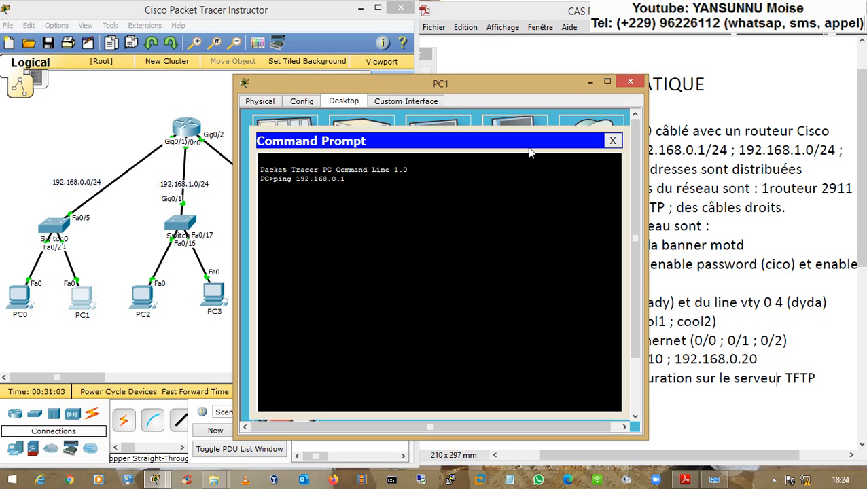
pyautogui.write('ing 192.168.0.1')
pyautogui.press('Return')
pyautogui.click(612, 141)
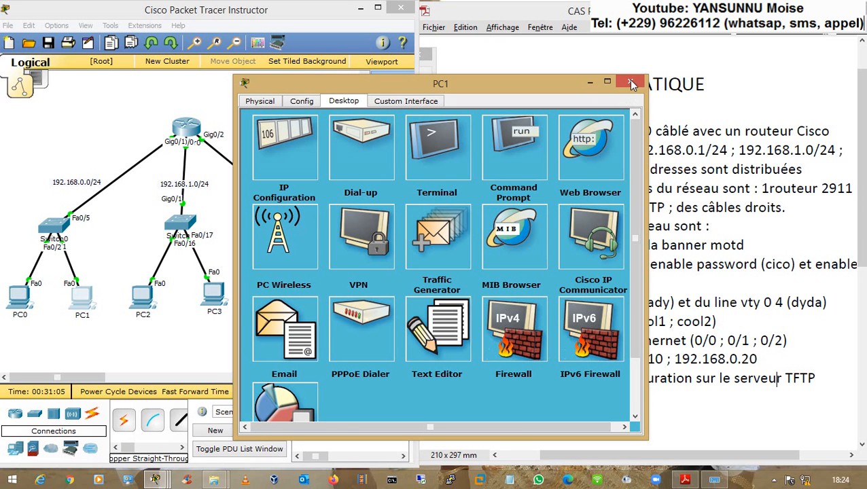
pyautogui.click(631, 82)
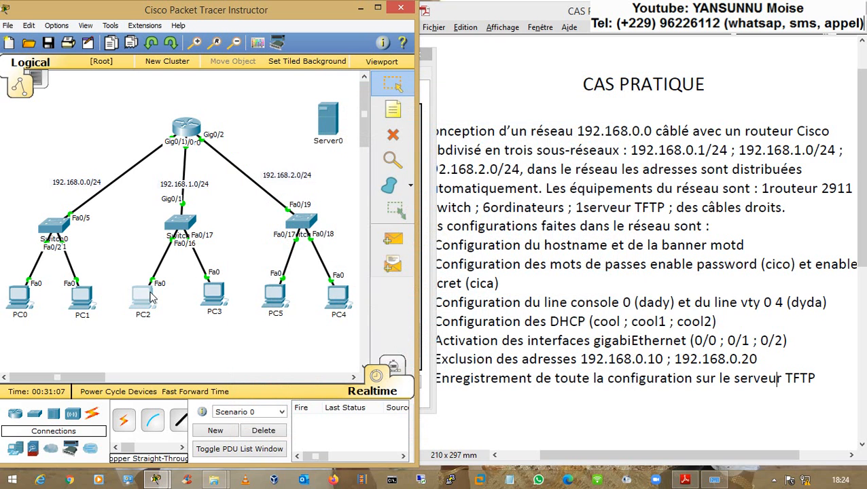
# - Switch PC2 and PC3 to DHCP, receiving 192.168.1.1 and 192.168.1.2
pyautogui.click(143, 296)
pyautogui.click(329, 103)
pyautogui.click(279, 139)
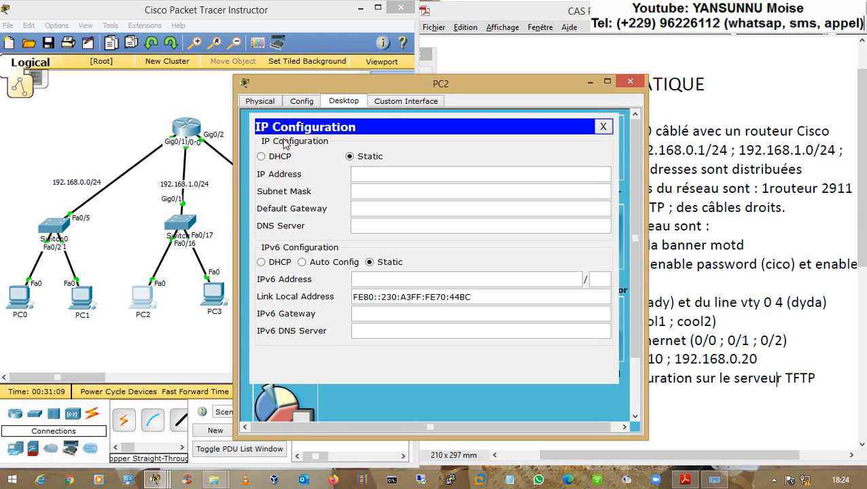
pyautogui.click(280, 157)
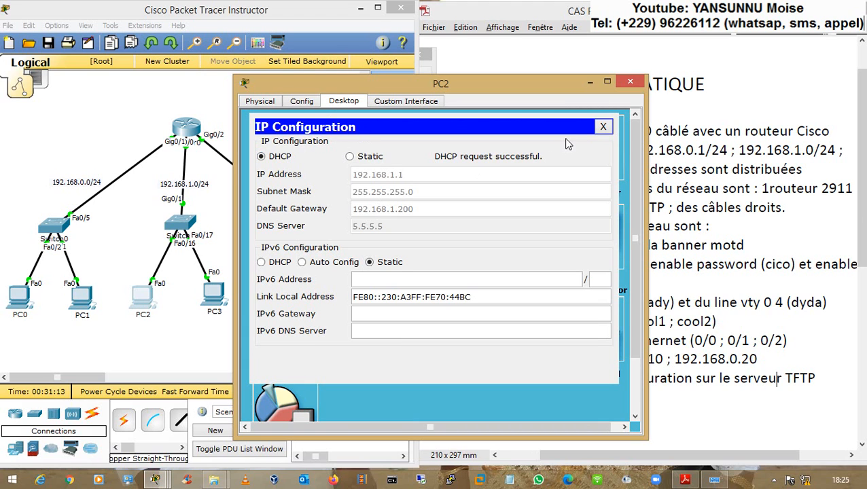
pyautogui.click(603, 127)
pyautogui.click(629, 81)
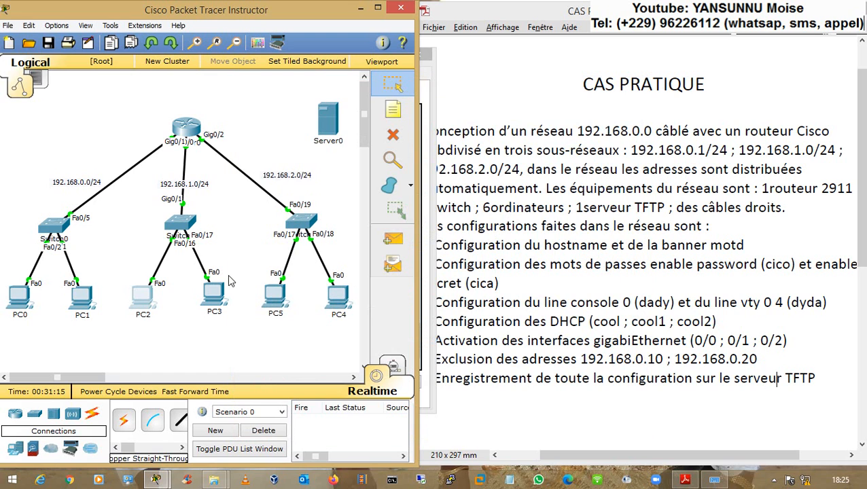
pyautogui.click(214, 294)
pyautogui.click(331, 104)
pyautogui.click(284, 137)
pyautogui.click(288, 158)
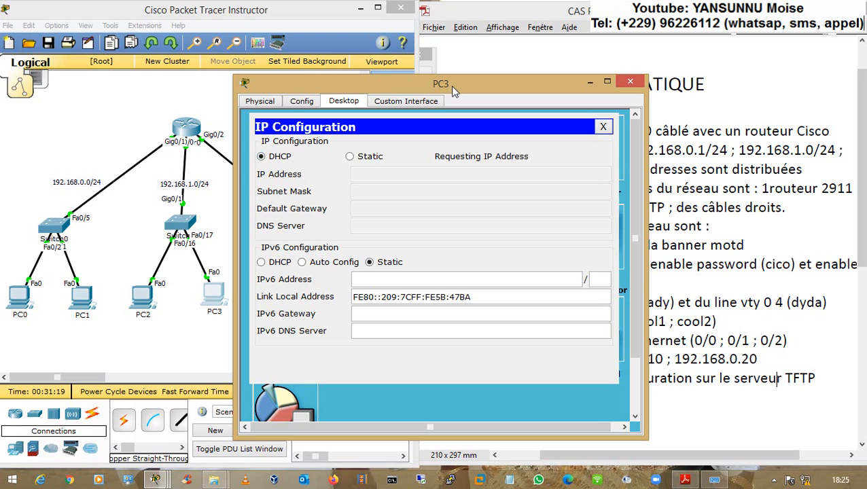
pyautogui.moveTo(452, 86); pyautogui.dragTo(494, 74)
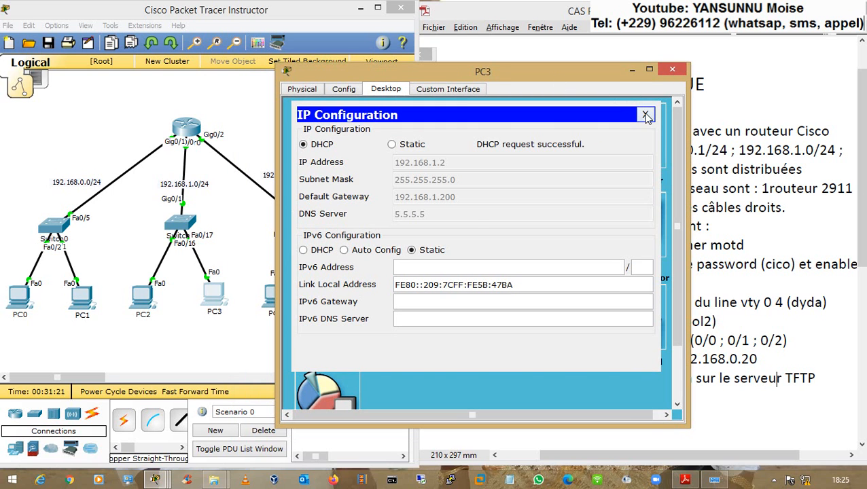
pyautogui.click(645, 114)
pyautogui.click(672, 69)
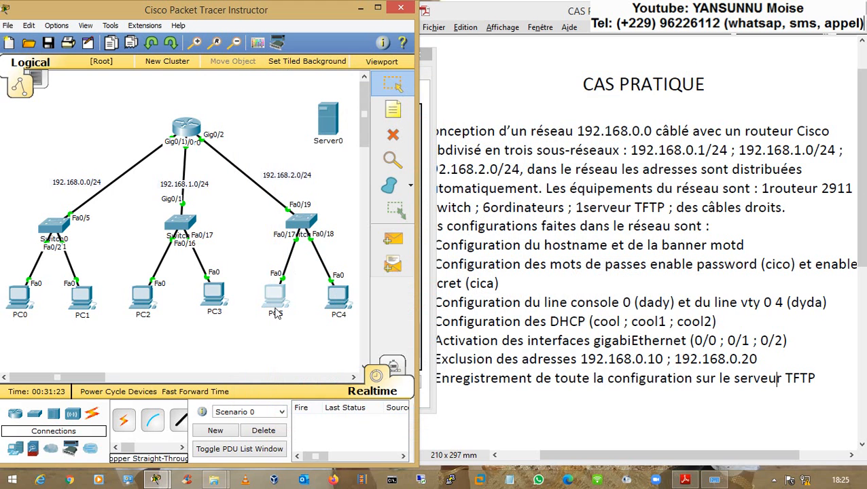
# - Switch PC5 and PC4 to DHCP, receiving 192.168.2.1 and 192.168.2.2
pyautogui.click(276, 307)
pyautogui.click(344, 101)
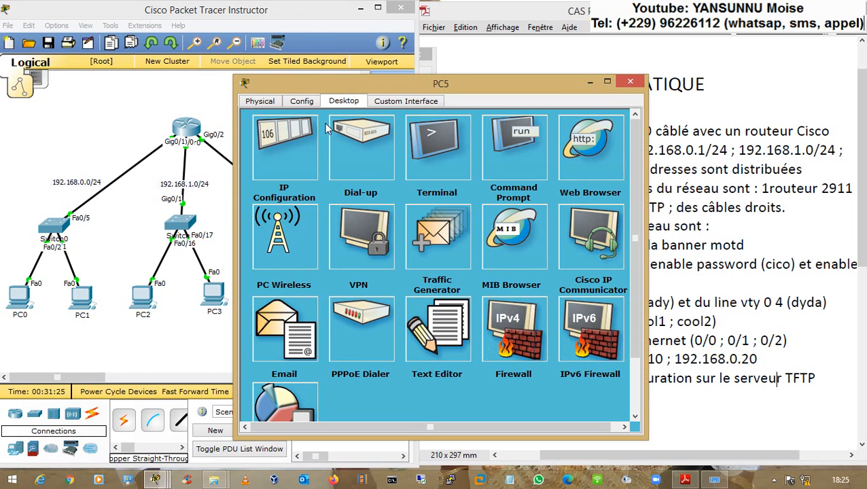
pyautogui.click(288, 147)
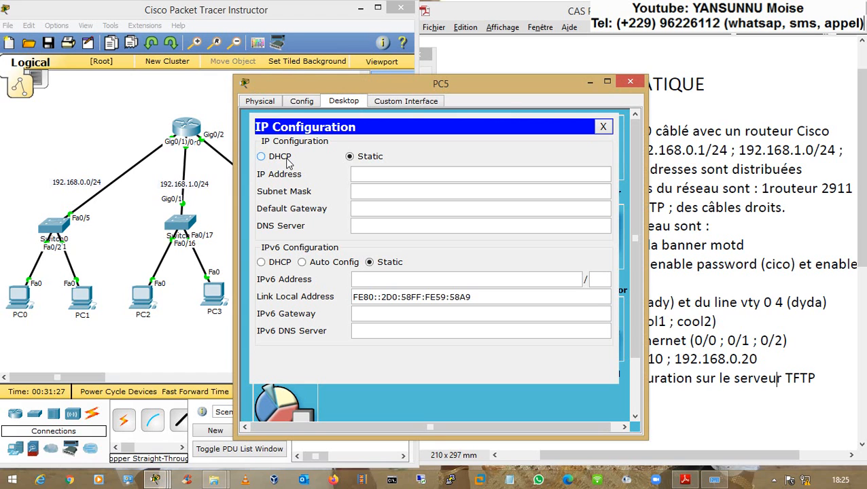
pyautogui.click(286, 157)
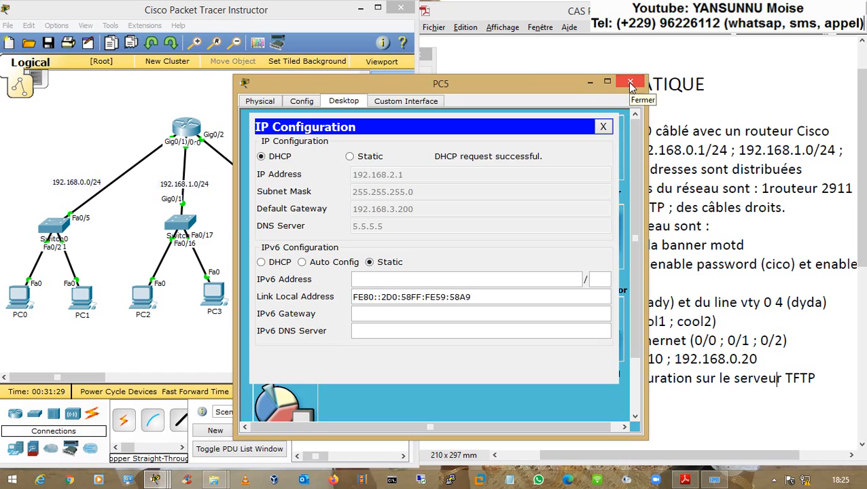
pyautogui.click(632, 82)
pyautogui.click(338, 294)
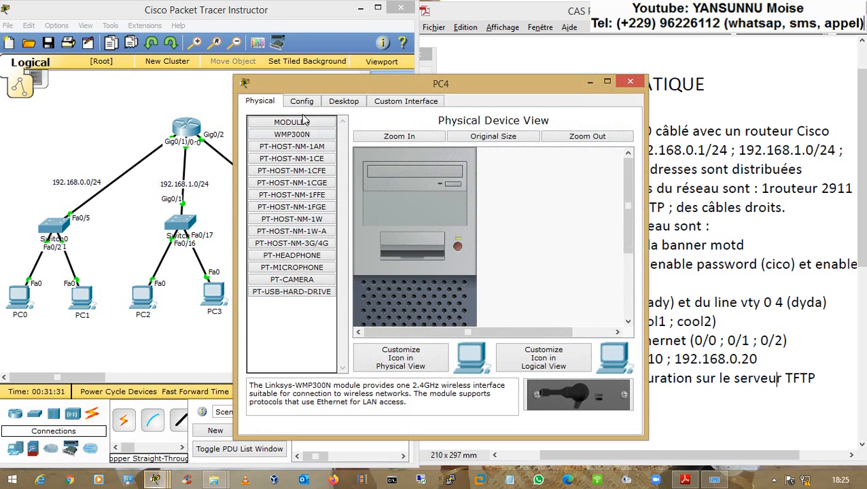
pyautogui.click(343, 101)
pyautogui.click(295, 135)
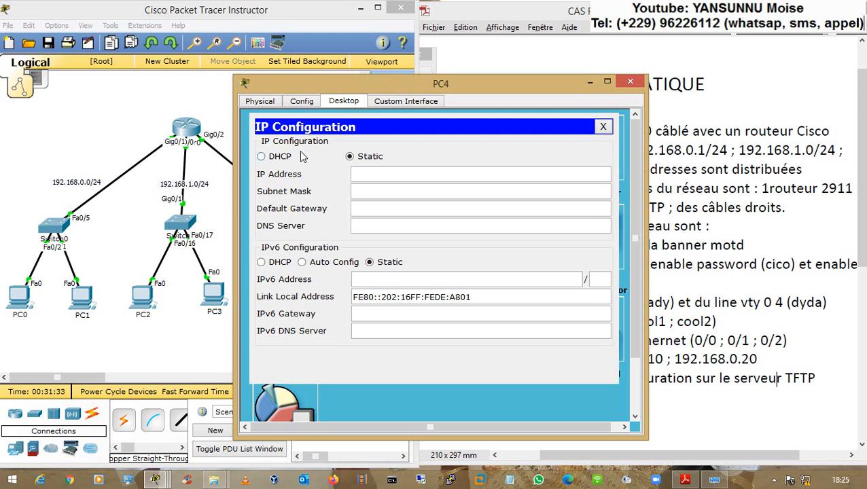
pyautogui.click(301, 157)
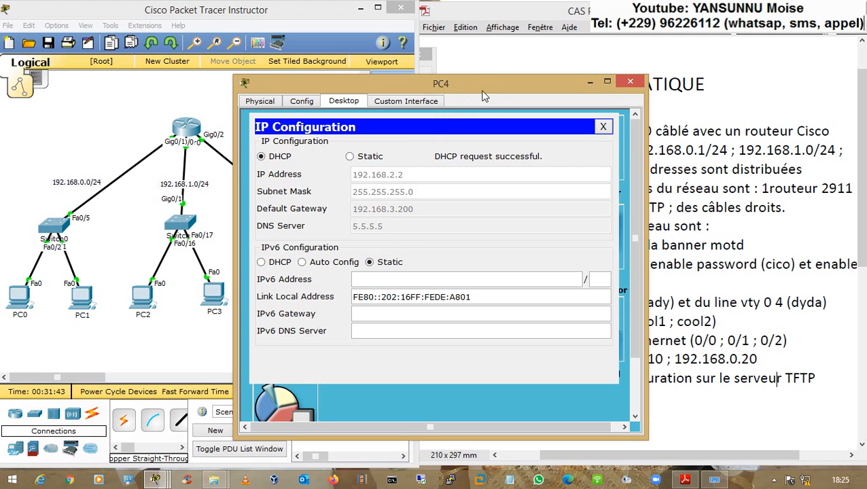
pyautogui.moveTo(486, 87); pyautogui.dragTo(581, 81)
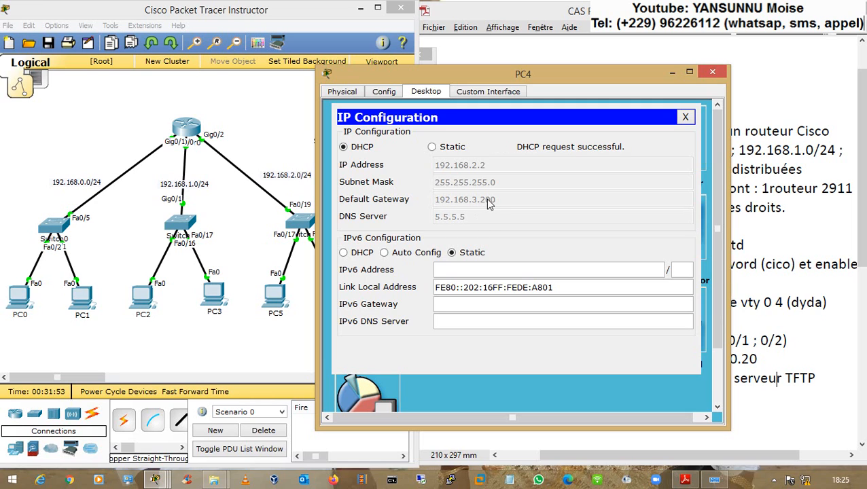
# - Review PC4's IP settings and recheck PC5's DHCP-assigned IP configuration
pyautogui.click(276, 136)
pyautogui.moveTo(183, 131)
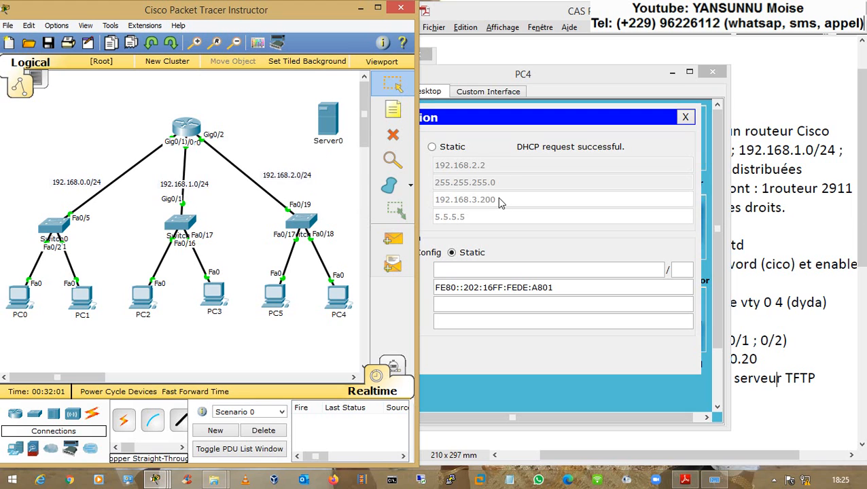
pyautogui.click(515, 129)
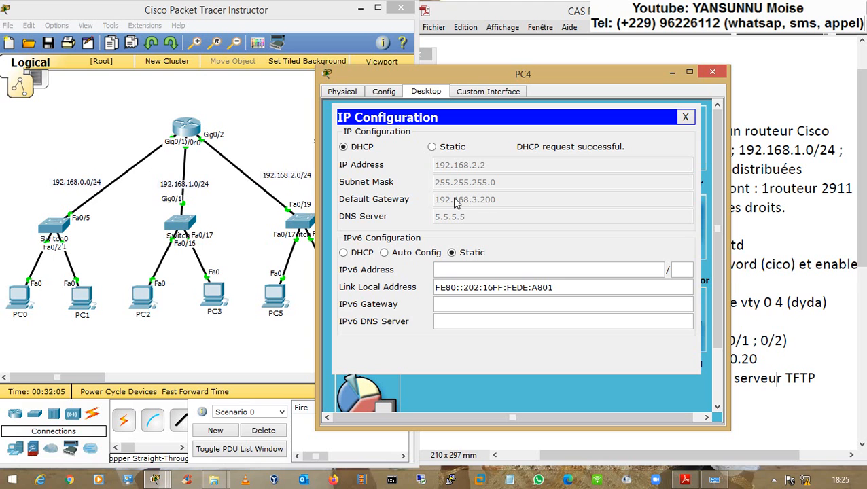
pyautogui.click(290, 337)
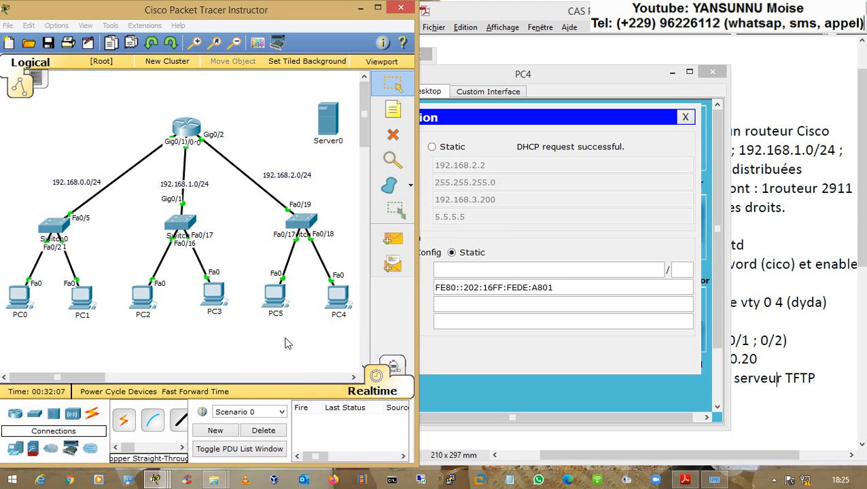
pyautogui.click(270, 299)
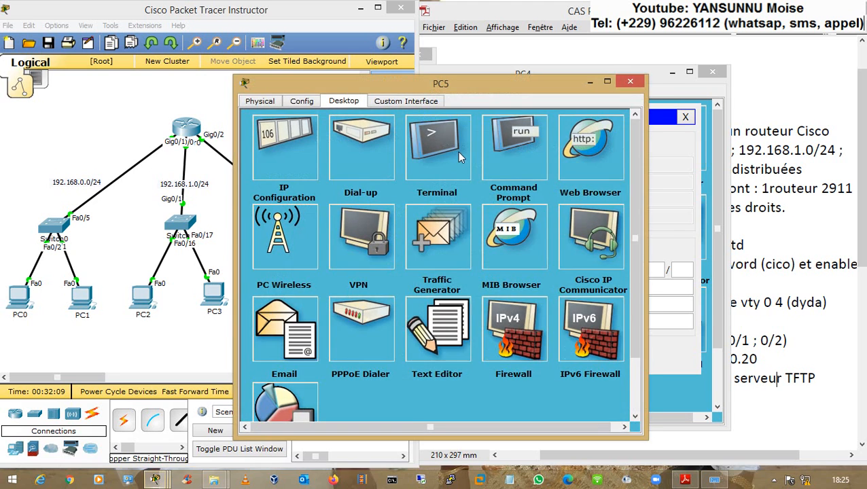
pyautogui.click(267, 161)
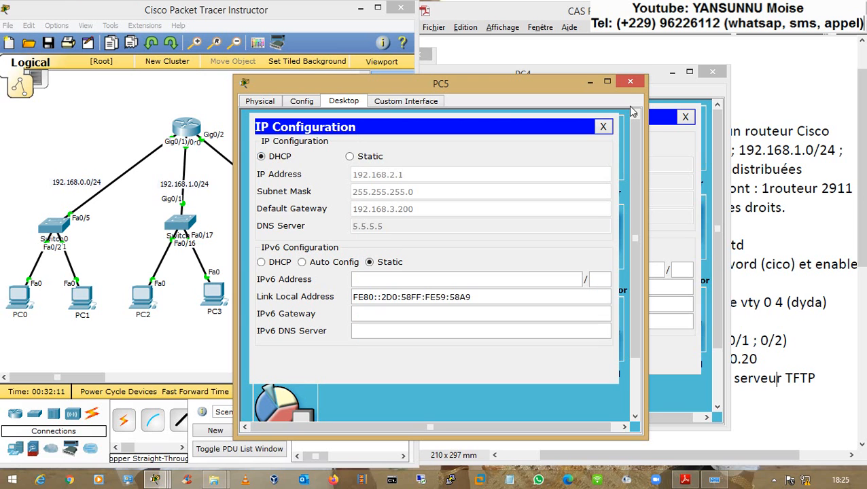
pyautogui.click(629, 83)
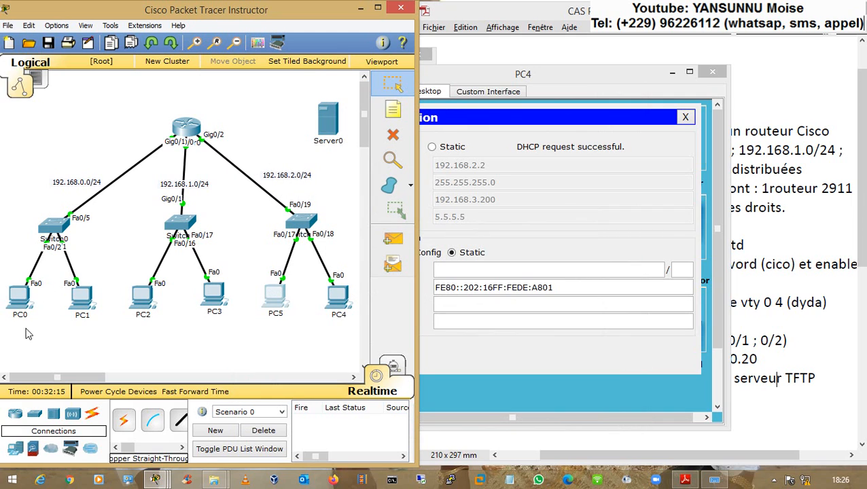
# - From PC5's command prompt, ping PC4 at 192.168.2.2
pyautogui.moveTo(19, 326); pyautogui.dragTo(235, 291)
pyautogui.moveTo(273, 329); pyautogui.dragTo(342, 299)
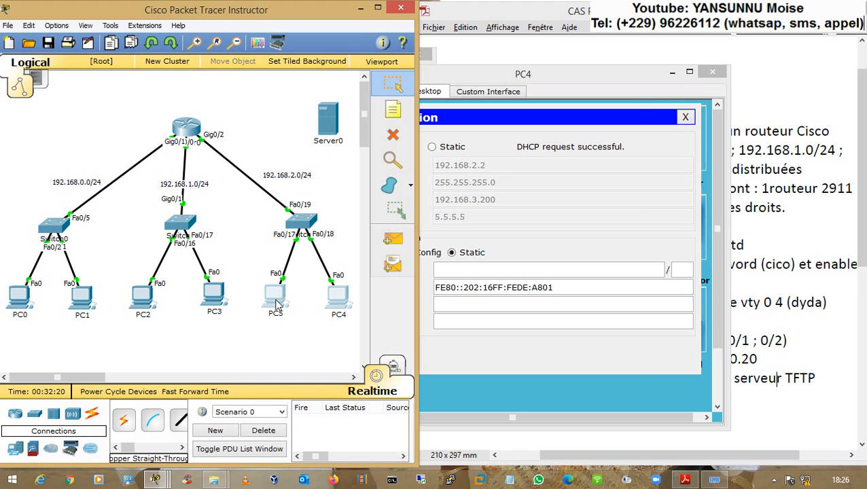
pyautogui.click(275, 299)
pyautogui.click(501, 144)
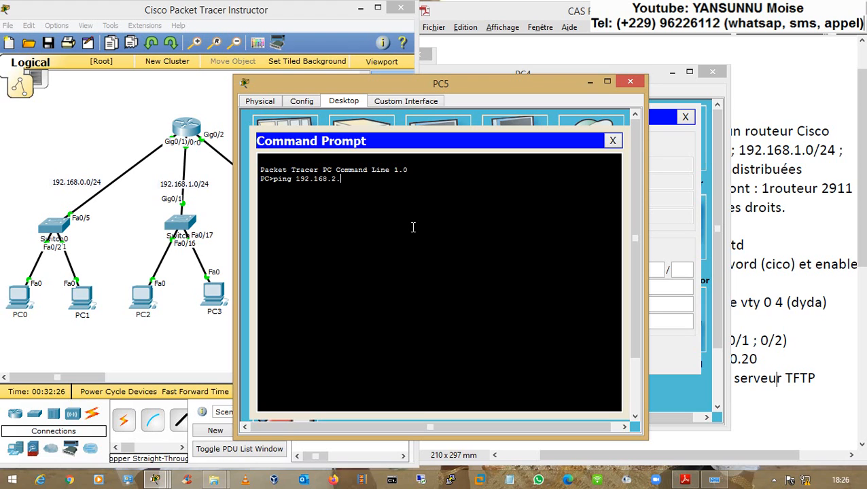
pyautogui.write('ping 192.168.2.2')
pyautogui.press('Return')
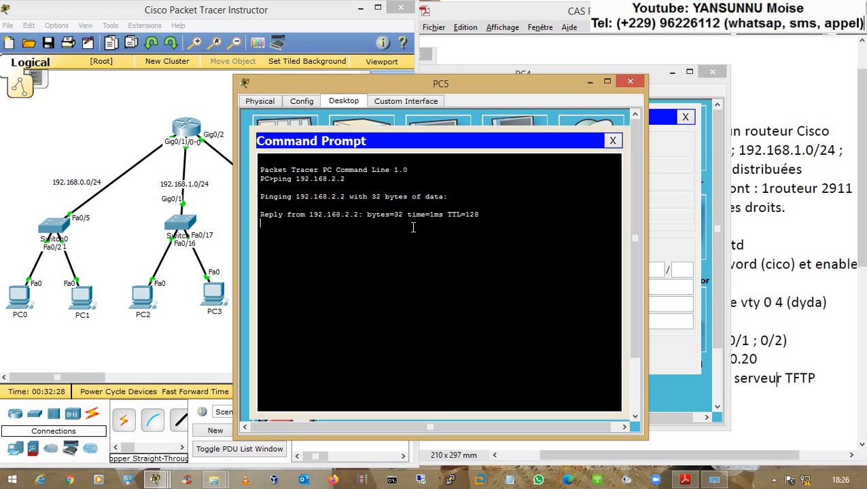
pyautogui.hotkey('ctrl', 'c')
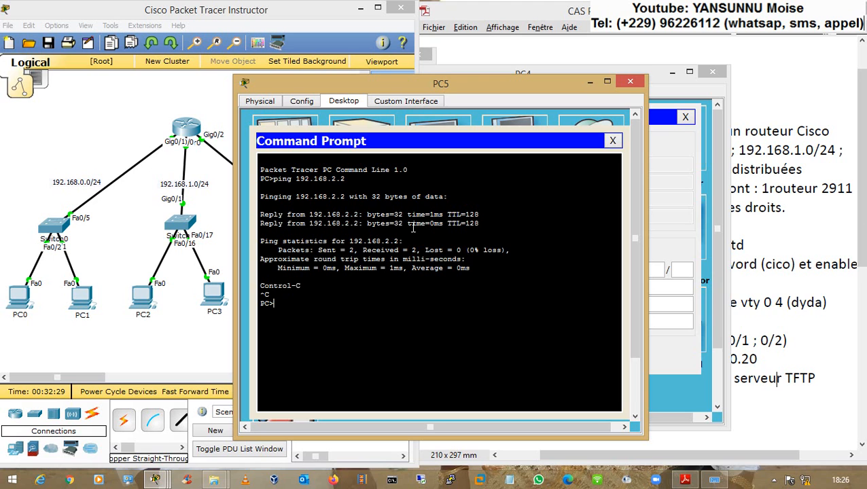
pyautogui.click(630, 82)
# - From PC4's command prompt, ping 192.168.2.1 and then 192.168.1.1
pyautogui.click(417, 179)
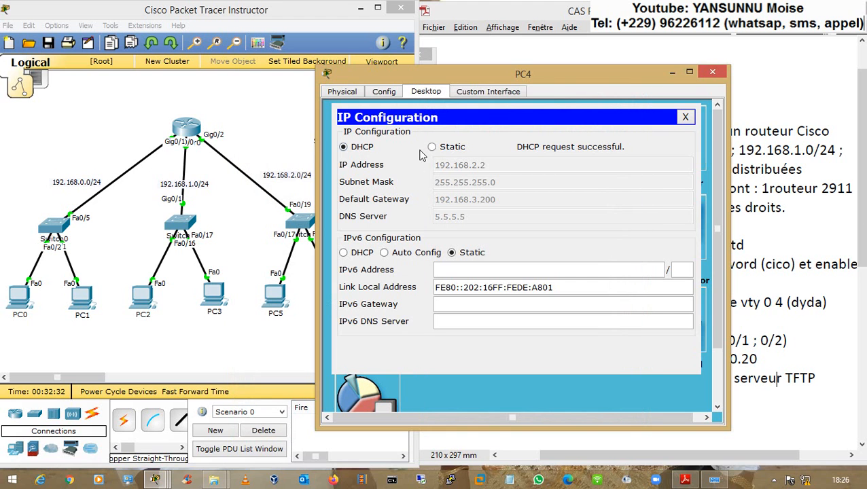
pyautogui.click(688, 117)
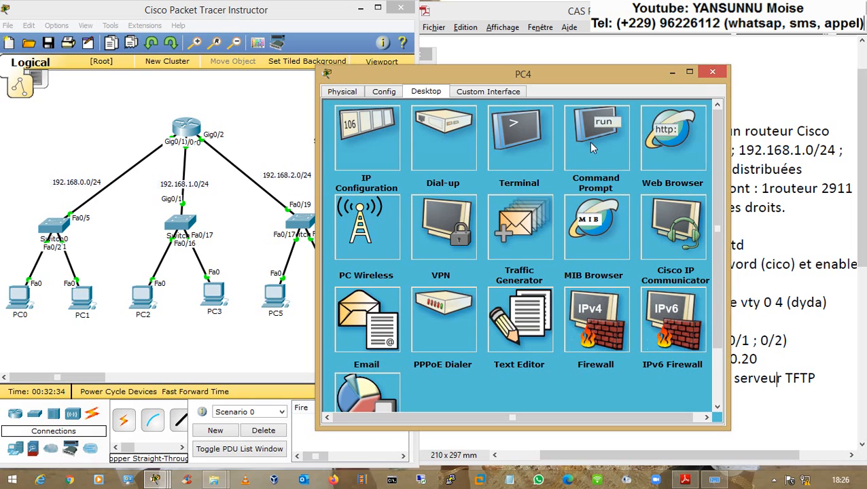
pyautogui.click(605, 147)
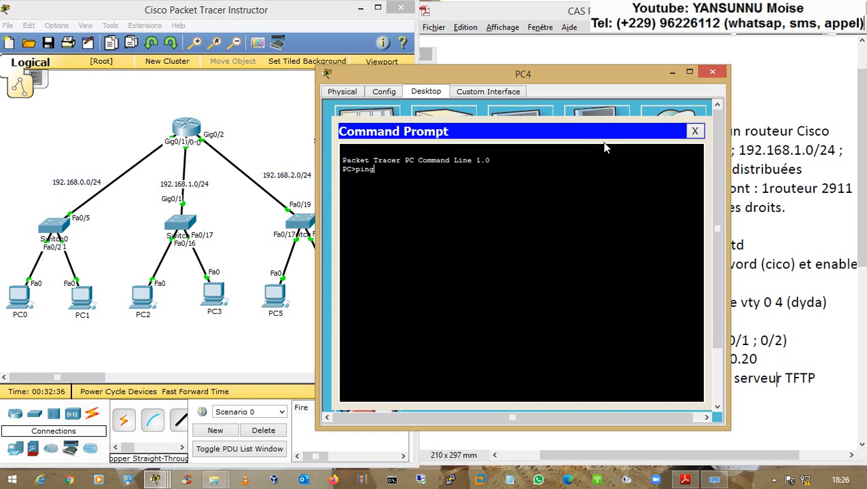
pyautogui.write('ping 192.168.2.1')
pyautogui.press('Return')
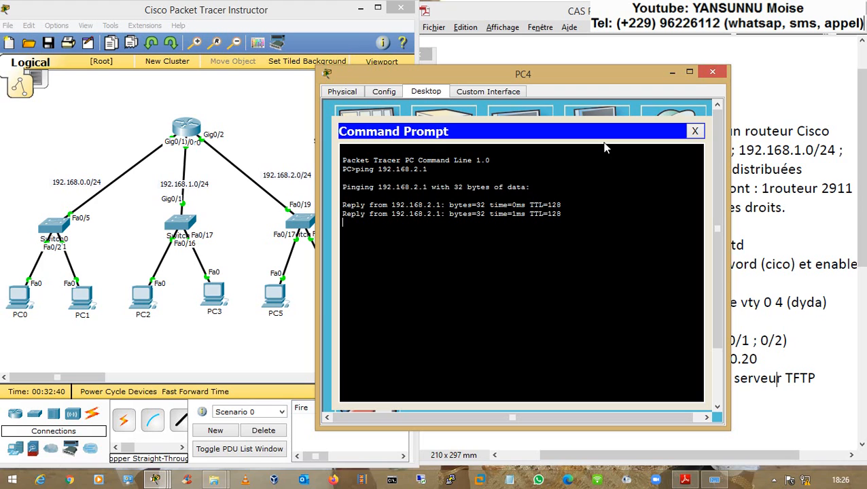
pyautogui.hotkey('ctrl', 'c')
pyautogui.press('Up')
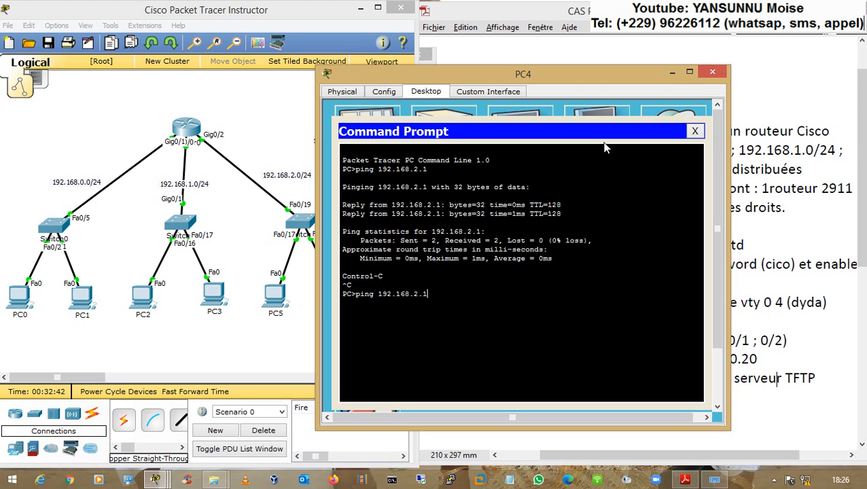
pyautogui.press('Return')
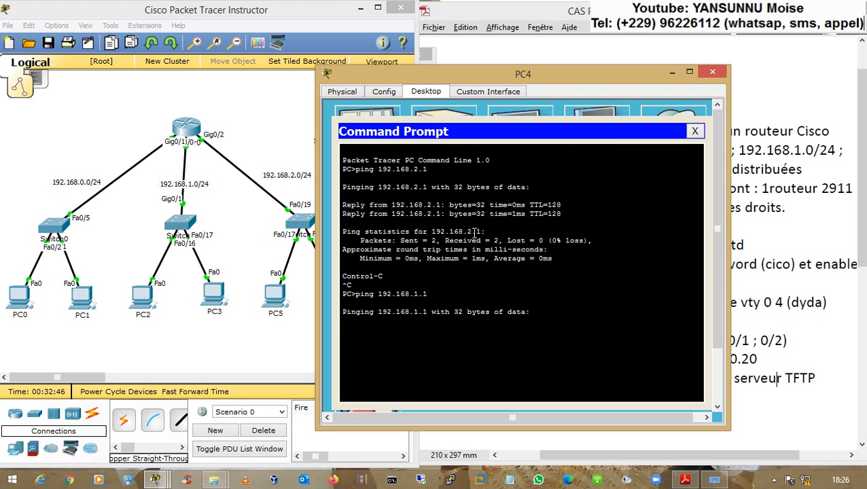
# - Spot PC4's wrong 192.168.3.200 gateway in its IP configuration and open Router0's CLI
pyautogui.click(384, 114)
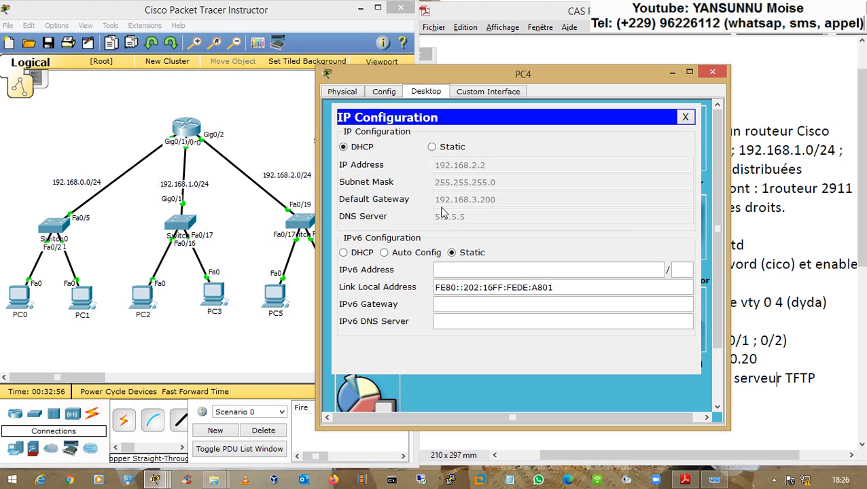
pyautogui.moveTo(213, 296); pyautogui.dragTo(79, 275)
pyautogui.moveTo(159, 308); pyautogui.dragTo(216, 296)
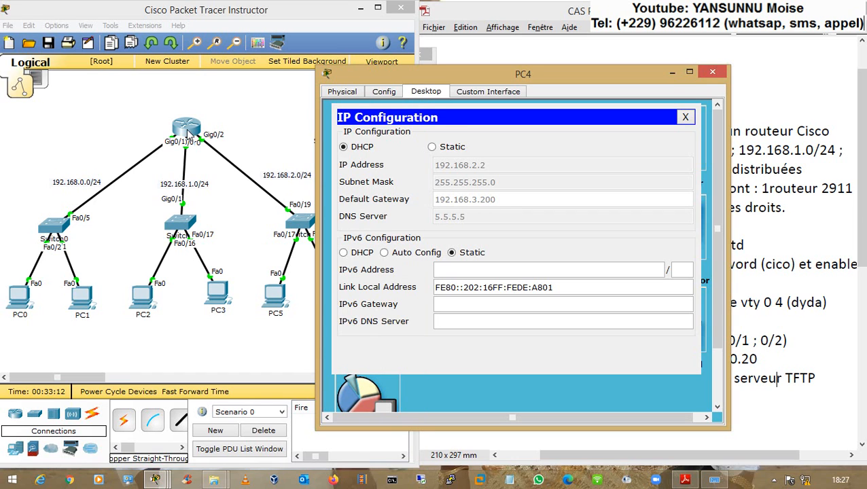
pyautogui.click(180, 130)
# - Enter global configuration with conf t and open DHCP pool cool2
pyautogui.press('Return')
pyautogui.press('Return')
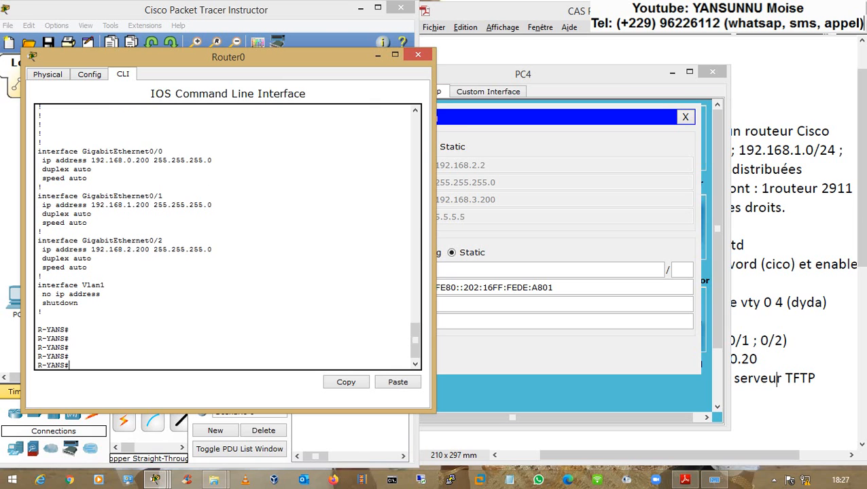
pyautogui.write('conf t')
pyautogui.press('Return')
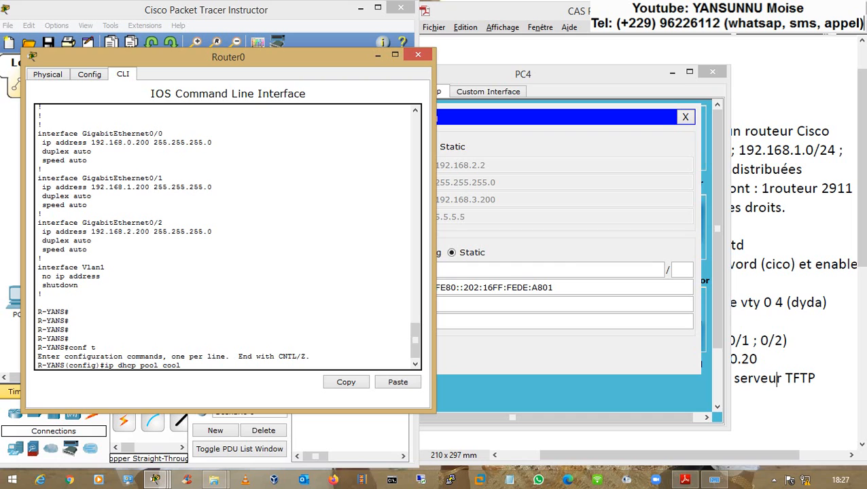
pyautogui.click(784, 302)
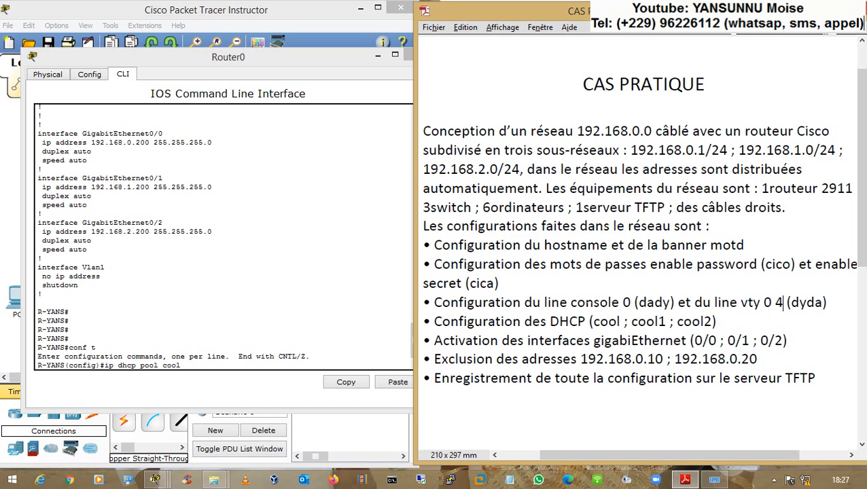
pyautogui.click(155, 479)
pyautogui.press('Return')
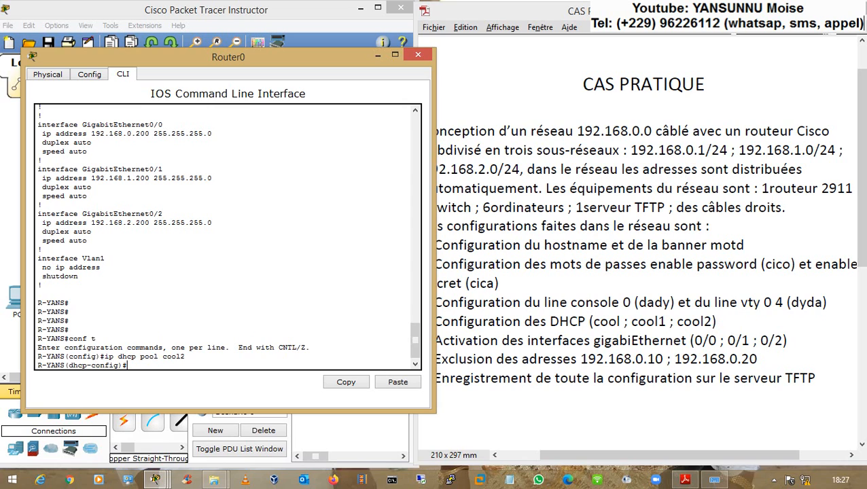
# - Remove cool2's default-router and set it to 192.168.2.200
pyautogui.write('no def')
pyautogui.press('Tab')
pyautogui.press('Return')
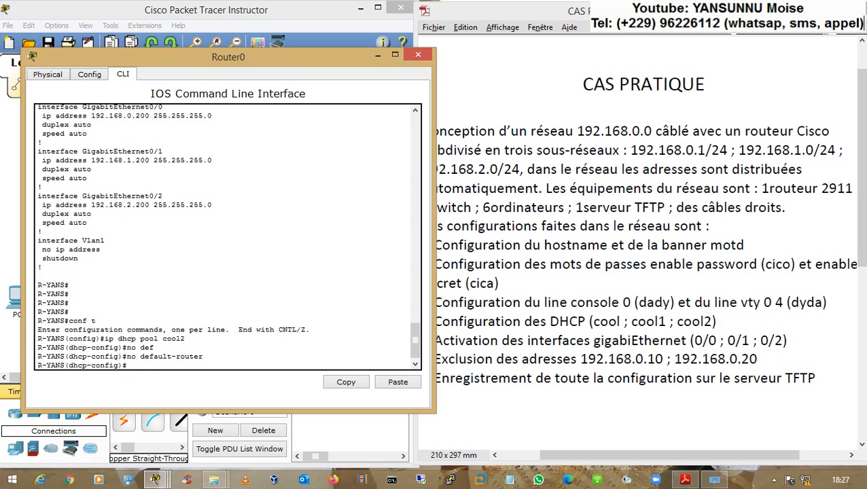
pyautogui.write('def')
pyautogui.press('Tab')
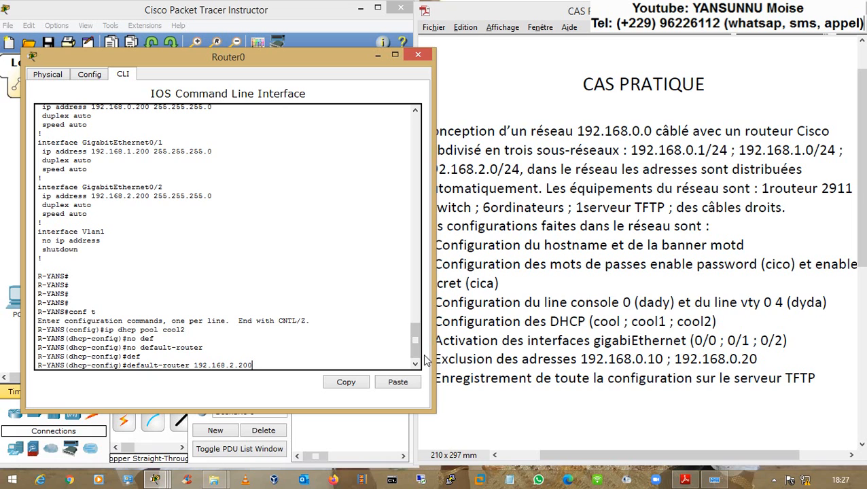
pyautogui.moveTo(415, 343); pyautogui.dragTo(416, 280)
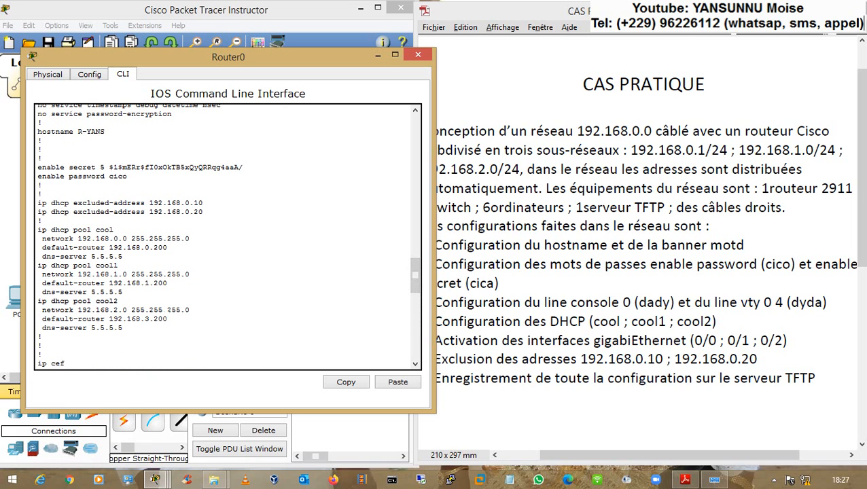
pyautogui.moveTo(60, 319); pyautogui.dragTo(149, 319)
pyautogui.click(147, 318)
pyautogui.moveTo(414, 275); pyautogui.dragTo(412, 345)
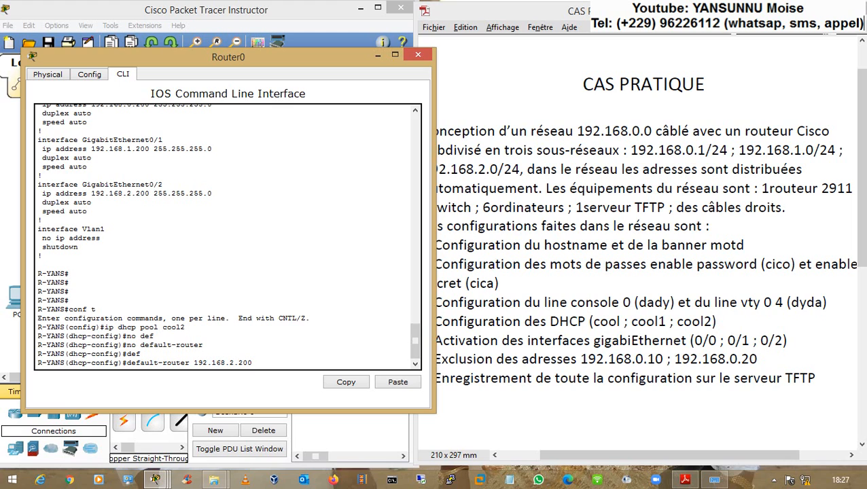
pyautogui.press('Return')
# - Exit configuration and check cool2's 192.168.2.200 gateway in the running-config
pyautogui.write('end')
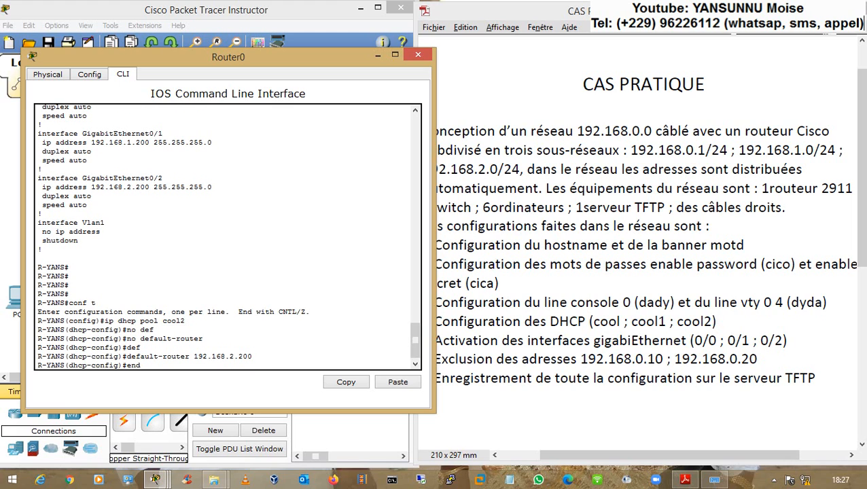
pyautogui.press('Return')
pyautogui.press('Return')
pyautogui.write('sh r')
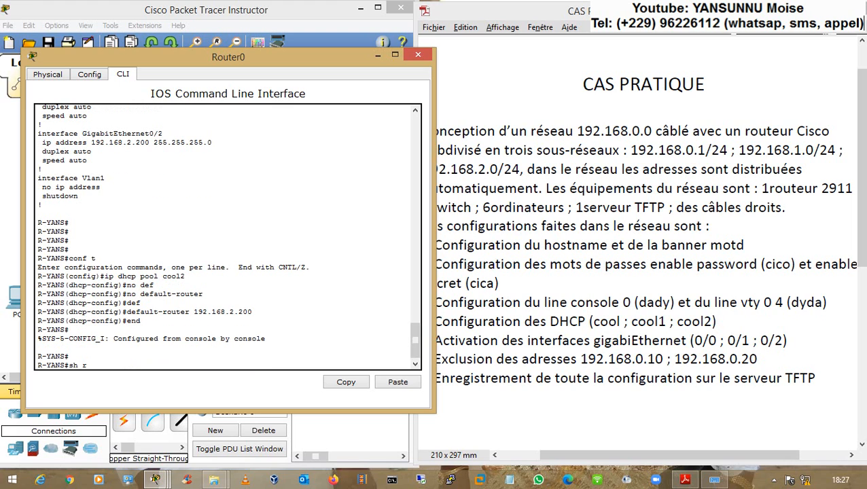
pyautogui.write('un')
pyautogui.press('Tab')
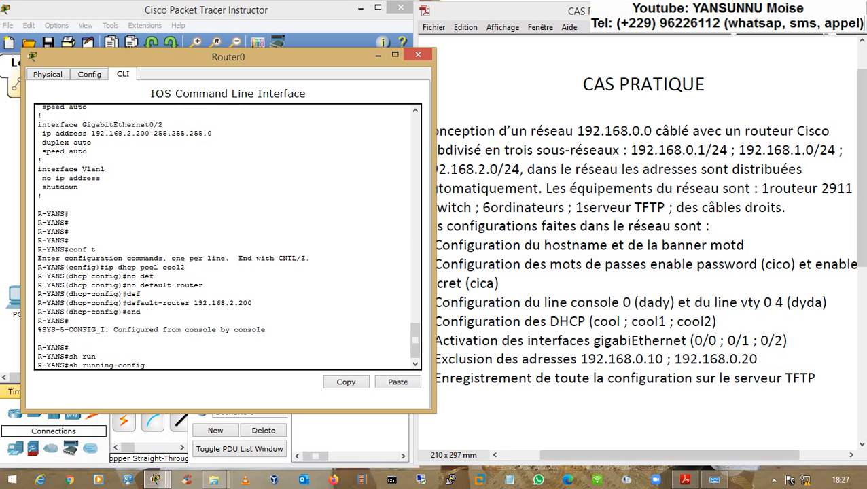
pyautogui.press('Return')
pyautogui.press('space')
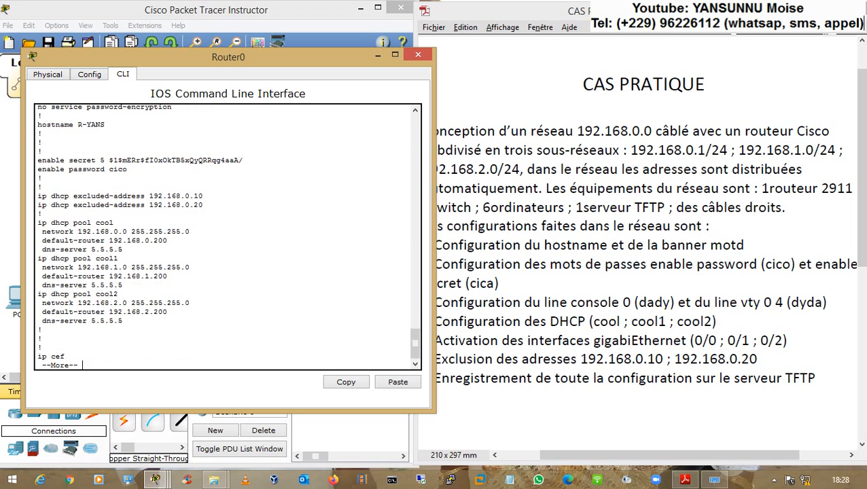
pyautogui.moveTo(153, 312); pyautogui.dragTo(167, 312)
pyautogui.click(500, 302)
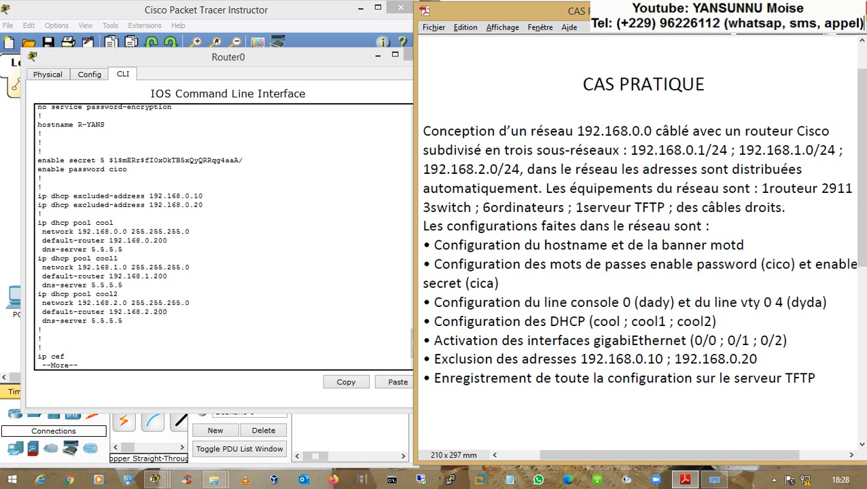
# - Close Router0's window and renew PC4's DHCP address by switching it to static and back
pyautogui.click(321, 52)
pyautogui.click(416, 55)
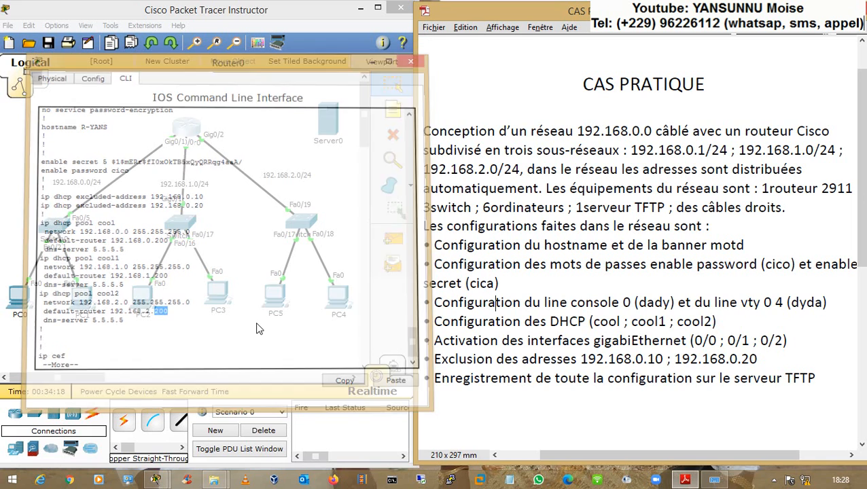
pyautogui.click(335, 299)
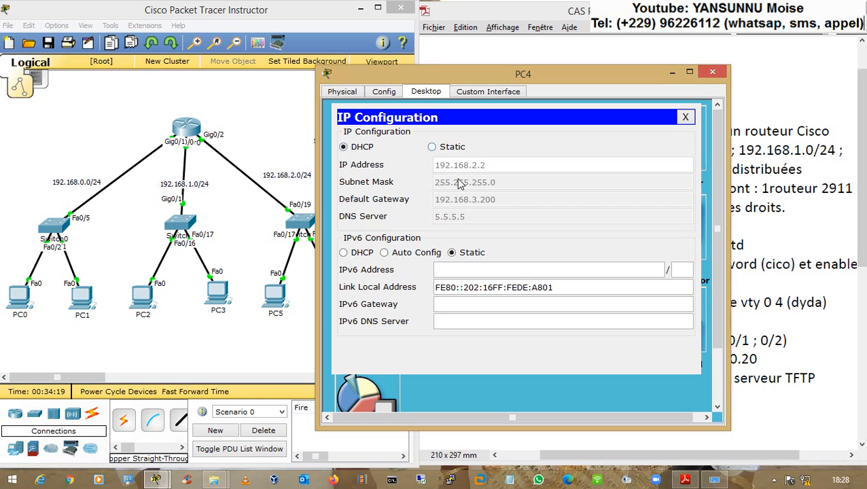
pyautogui.click(432, 147)
pyautogui.click(354, 147)
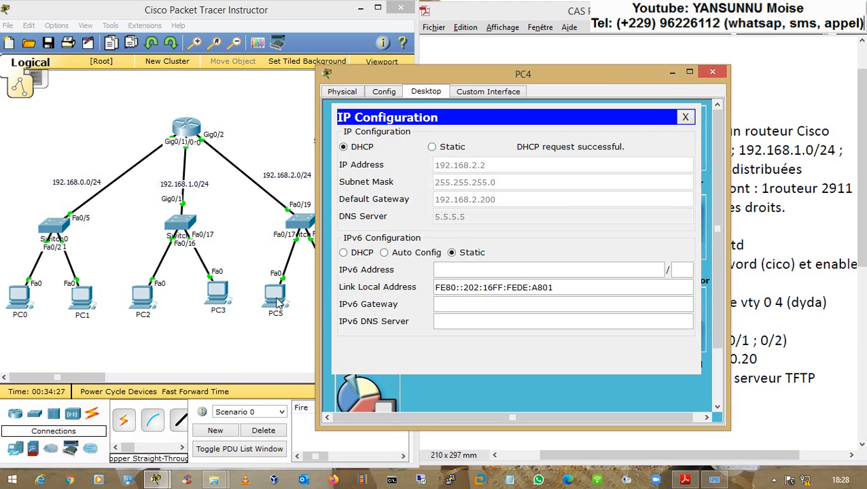
# - Renew PC5's DHCP address and ping 192.168.0.1 from its command prompt
pyautogui.click(279, 299)
pyautogui.click(277, 156)
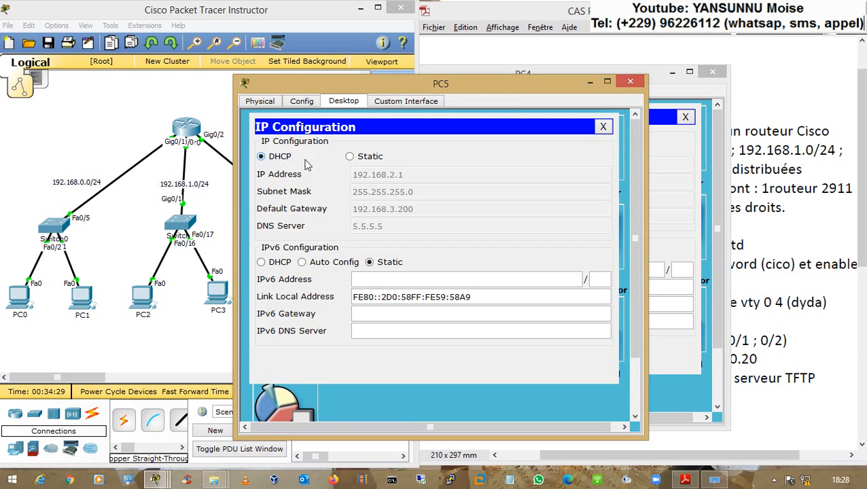
pyautogui.click(350, 156)
pyautogui.click(279, 158)
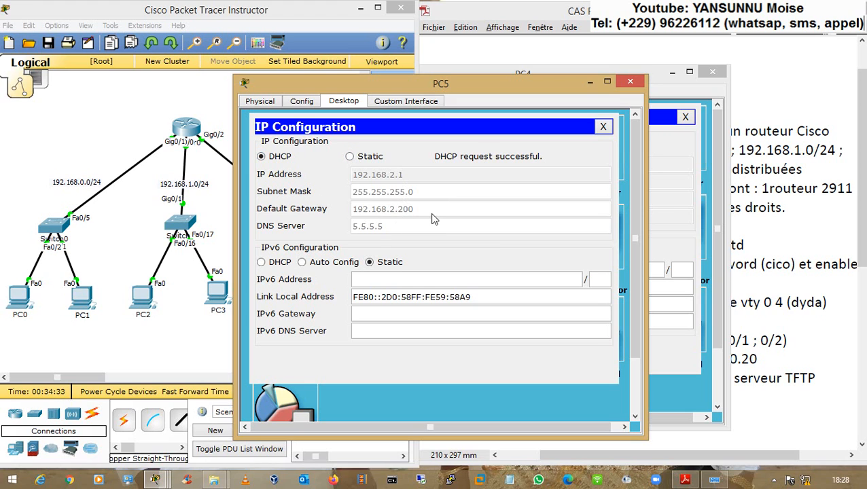
pyautogui.click(603, 127)
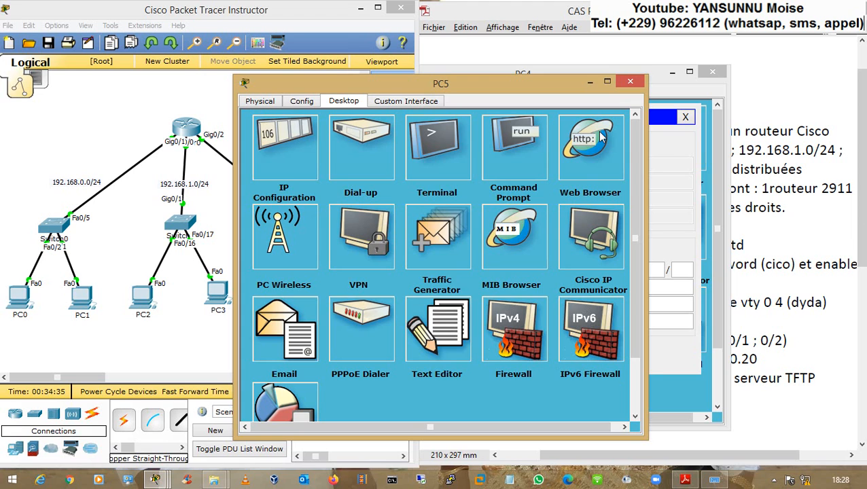
pyautogui.click(509, 153)
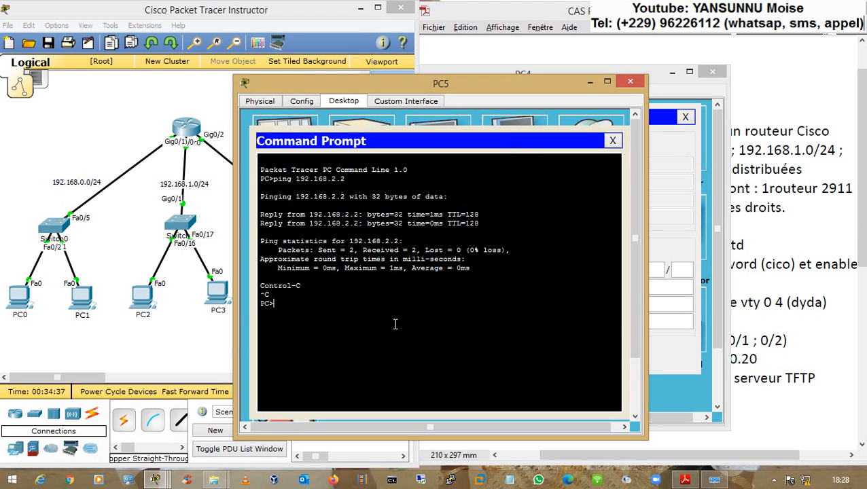
pyautogui.write('ping 192.168.0.1')
pyautogui.press('Return')
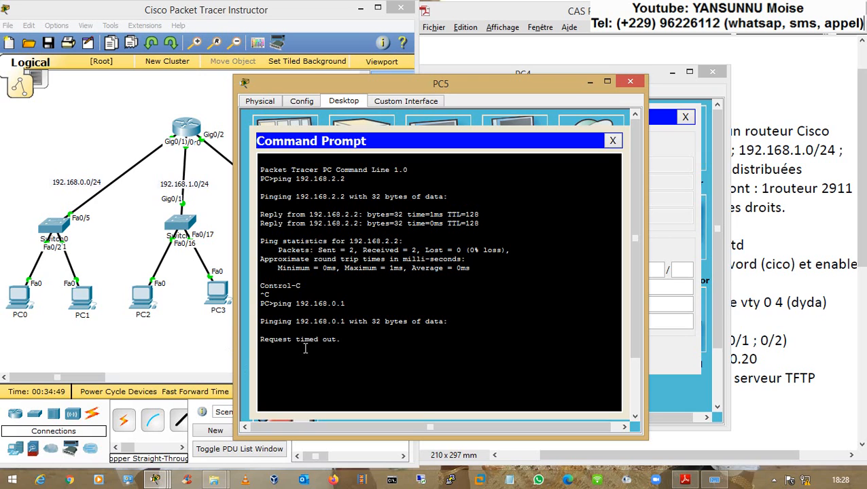
# - Ping 192.168.1.1 from PC4's command prompt, then close PC4's window
pyautogui.click(193, 346)
pyautogui.click(339, 296)
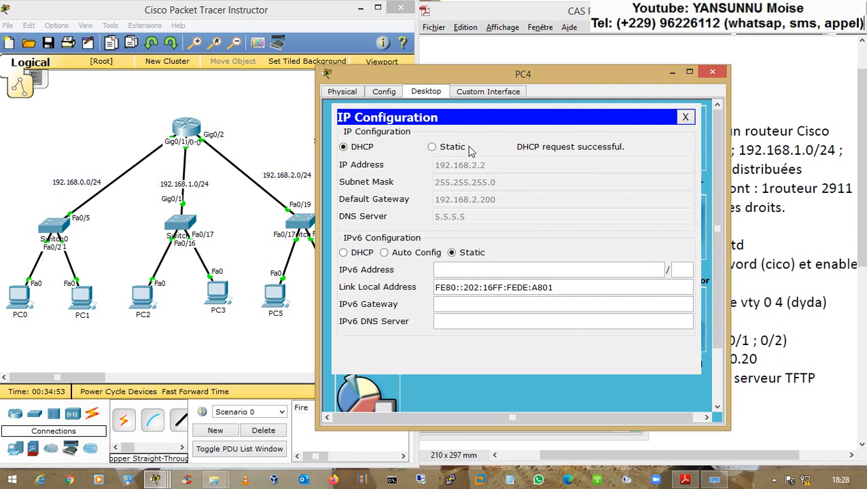
pyautogui.click(685, 117)
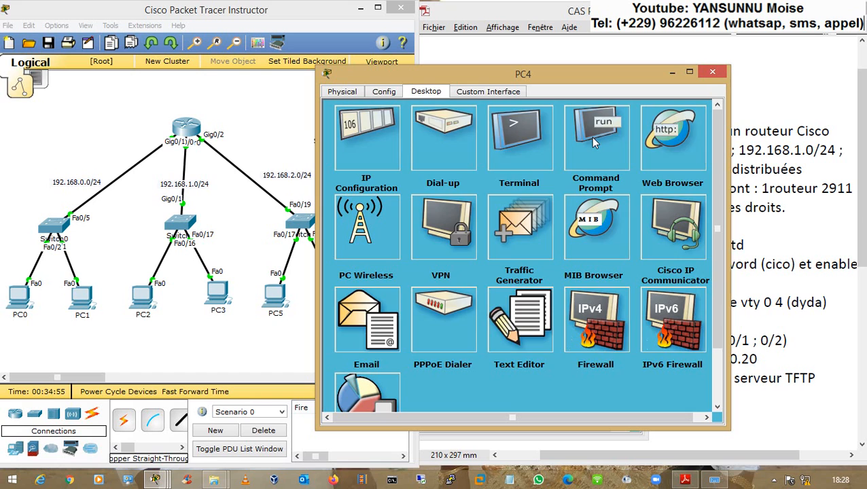
pyautogui.click(592, 139)
pyautogui.press('Up')
pyautogui.press('Return')
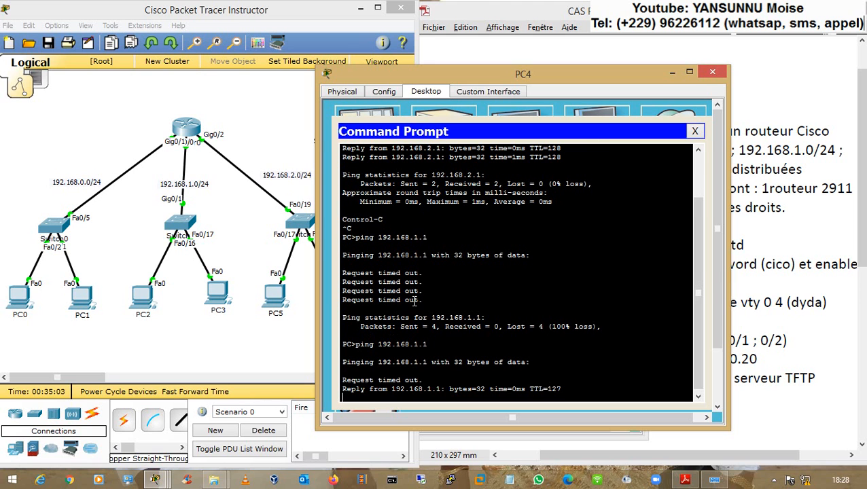
pyautogui.click(703, 77)
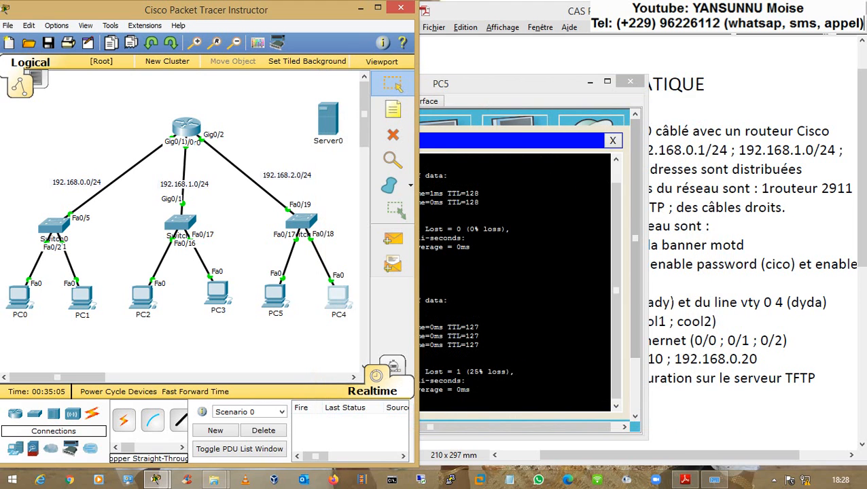
# - Close PC5's window and move Server0 to the top left of the canvas
pyautogui.click(630, 82)
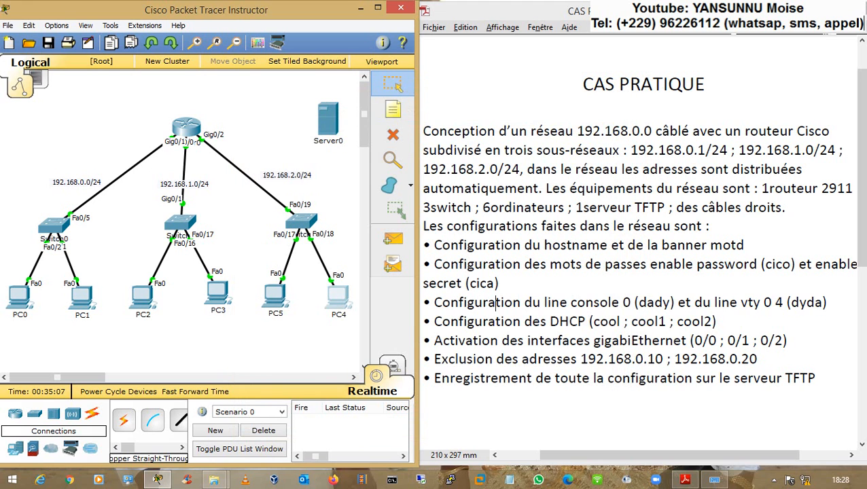
pyautogui.moveTo(522, 360); pyautogui.dragTo(757, 359)
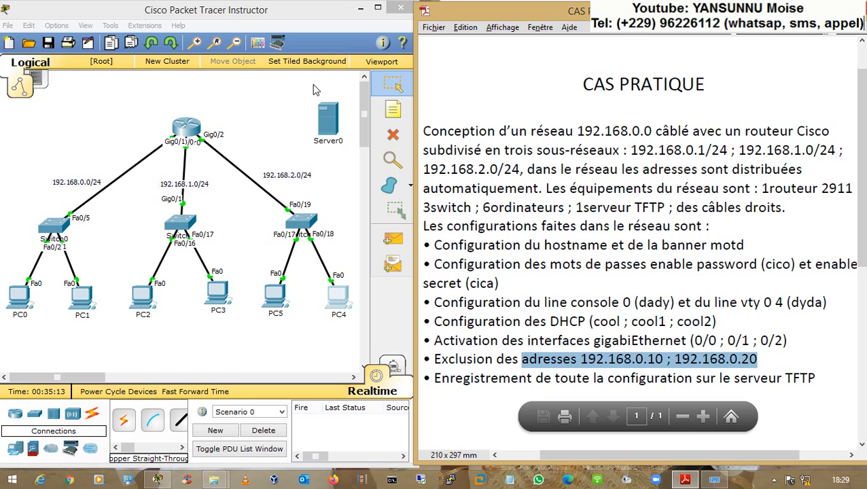
pyautogui.moveTo(327, 122); pyautogui.dragTo(30, 135)
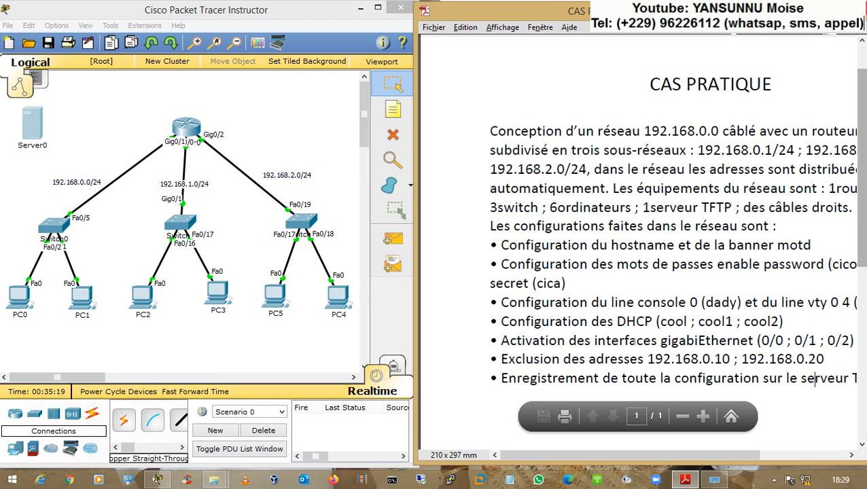
# - Connect Server0 FastEthernet0 to Switch0 Fa0/19 with a straight-through copper cable, then view Server0's Desktop
pyautogui.moveTo(557, 459); pyautogui.dragTo(598, 458)
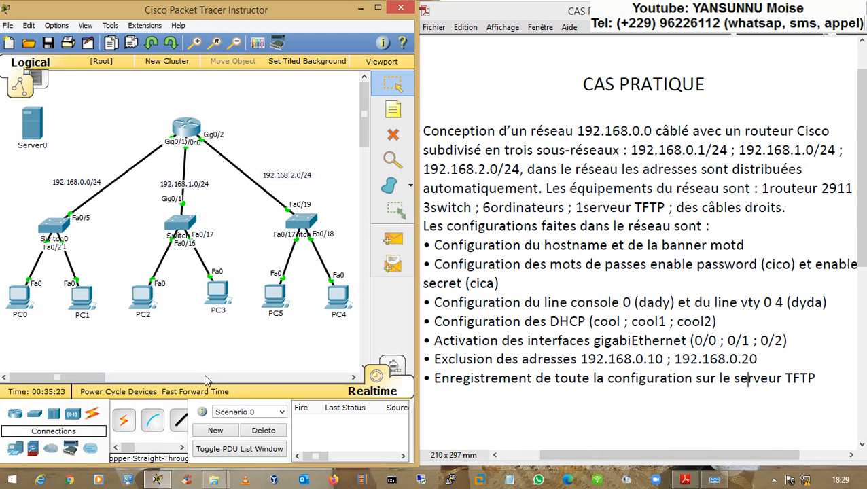
pyautogui.click(180, 420)
pyautogui.click(41, 121)
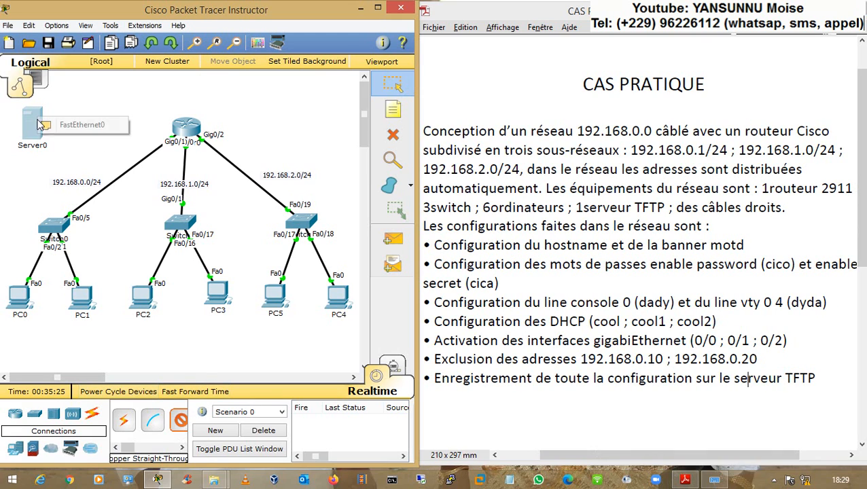
pyautogui.click(47, 124)
pyautogui.click(51, 229)
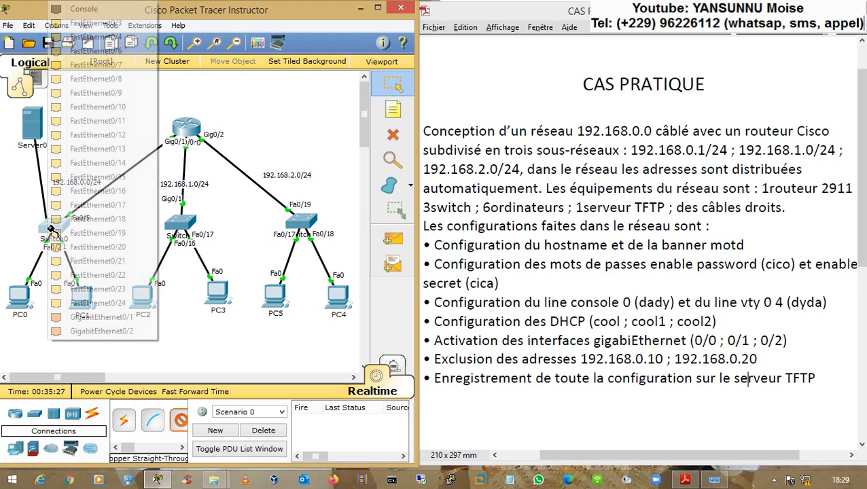
pyautogui.click(75, 233)
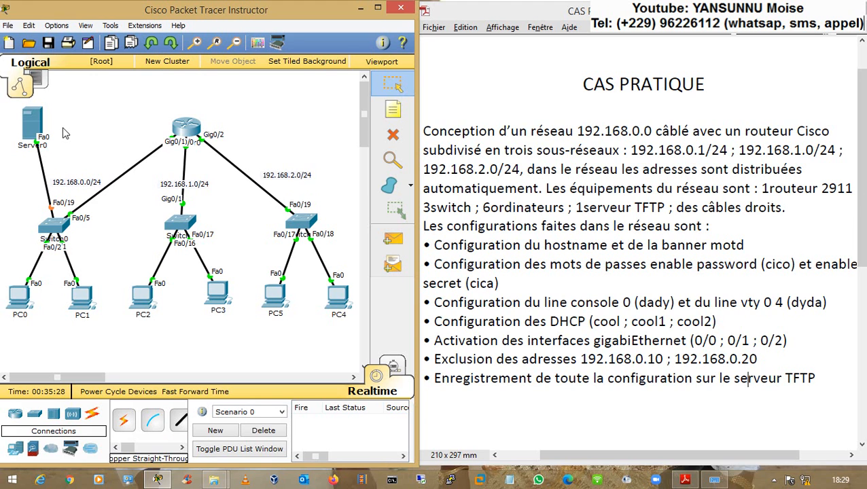
pyautogui.click(25, 127)
pyautogui.click(384, 102)
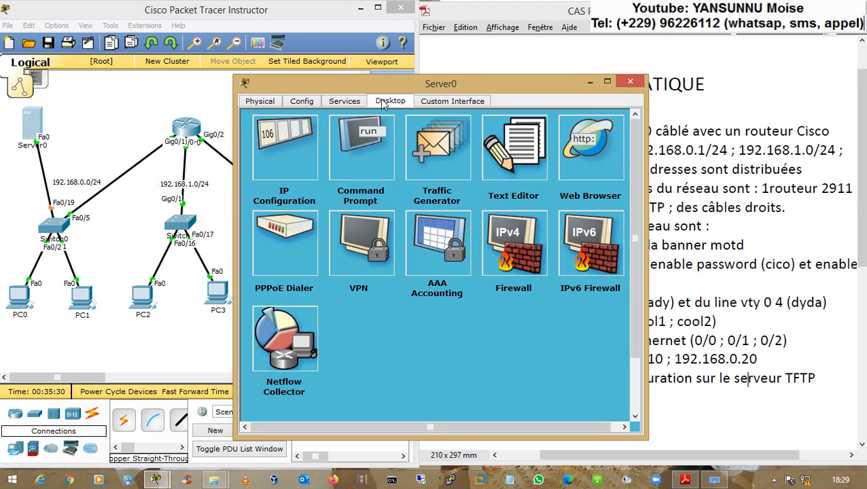
# - Give Server0 static IP 192.168.0.10, mask 255.255.255.0 and gateway 192.168.0.200
pyautogui.click(302, 150)
pyautogui.write('192')
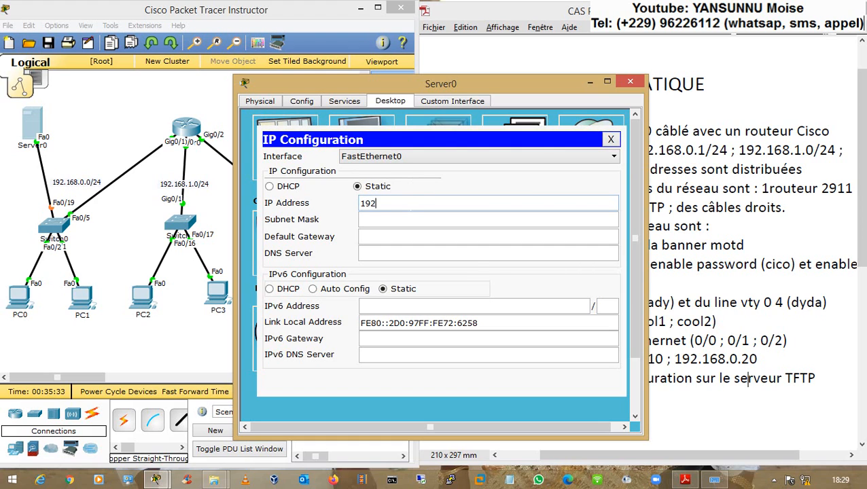
pyautogui.write('.168.0.10')
pyautogui.press('Tab')
pyautogui.press('Tab')
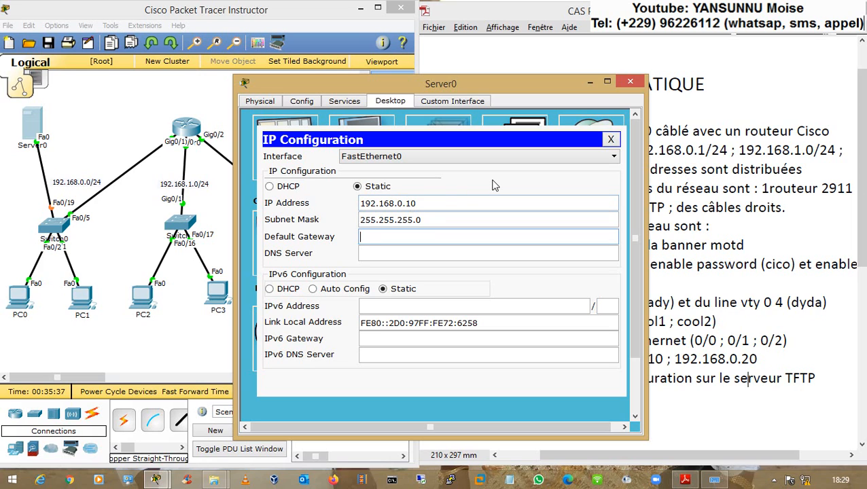
pyautogui.write('192.168.0.200')
pyautogui.press('Tab')
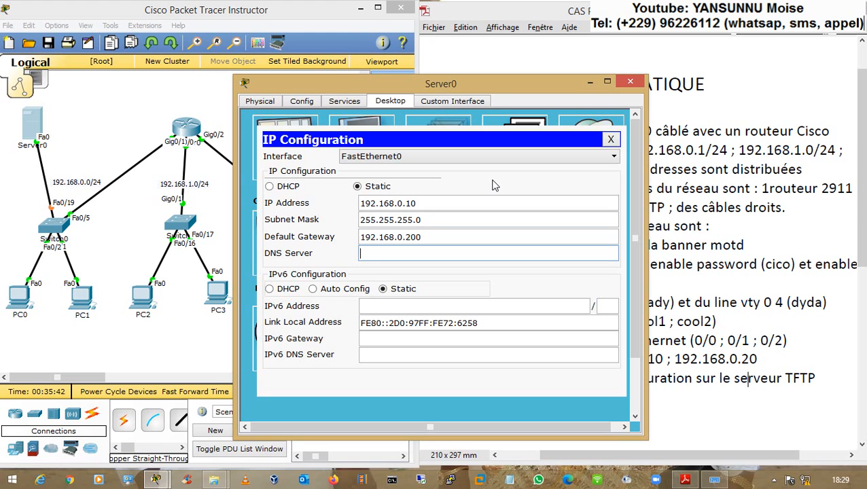
pyautogui.click(611, 140)
# - Delete every stored file, including asa842-k8.bin, from Server0's TFTP service list
pyautogui.click(344, 101)
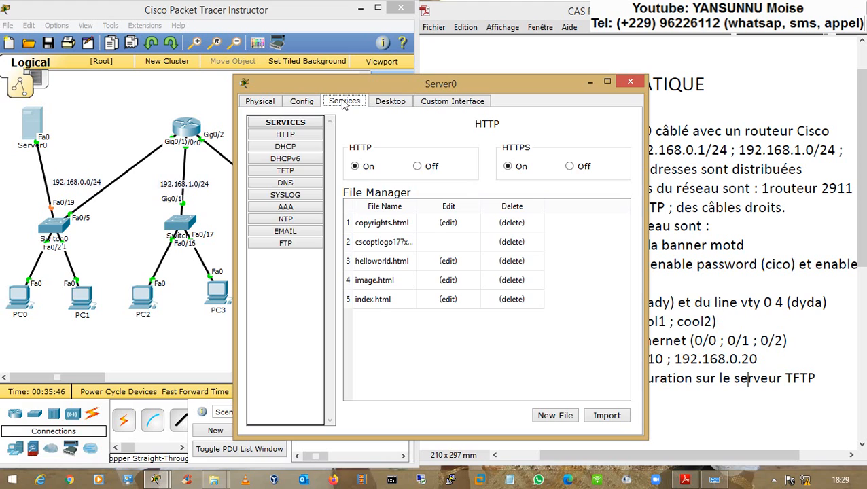
pyautogui.click(291, 172)
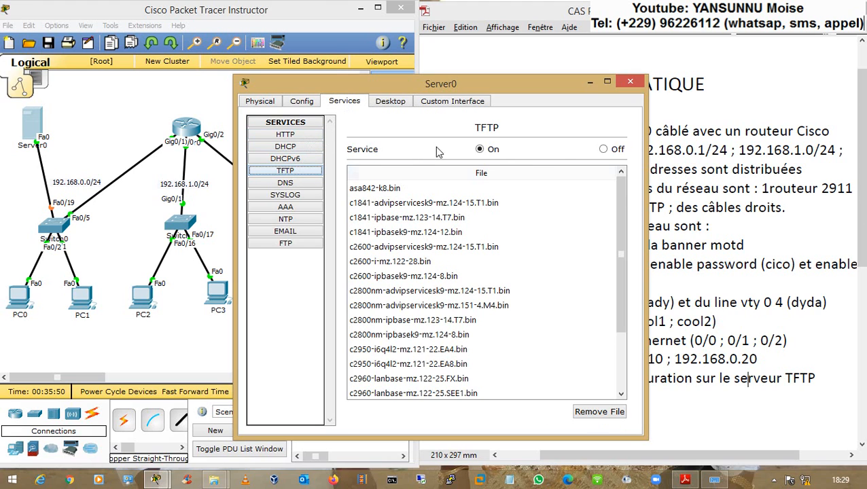
pyautogui.click(382, 191)
pyautogui.press('Down')
pyautogui.press('Down')
pyautogui.press('Down')
pyautogui.press('Down')
pyautogui.press('Down')
pyautogui.press('Down')
pyautogui.press('Down')
pyautogui.press('Down')
pyautogui.press('Down')
pyautogui.press('Down')
pyautogui.press('Down')
pyautogui.press('Down')
pyautogui.press('Down')
pyautogui.press('Down')
pyautogui.press('Down')
pyautogui.press('Down')
pyautogui.press('Down')
pyautogui.press('Down')
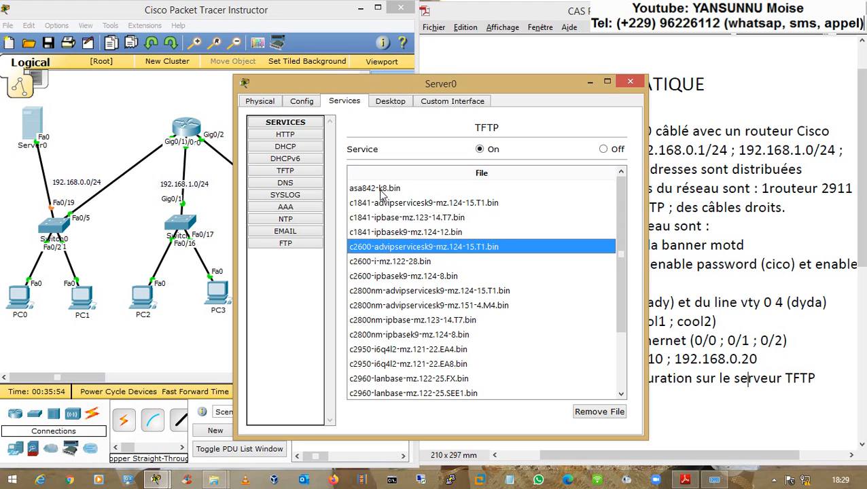
pyautogui.press('Up')
pyautogui.press('Up')
pyautogui.press('Up')
pyautogui.press('Up')
pyautogui.press('Up')
pyautogui.press('Up')
pyautogui.press('Up')
pyautogui.press('Up')
pyautogui.press('Up')
pyautogui.press('Up')
pyautogui.press('Up')
pyautogui.press('Up')
pyautogui.press('Up')
pyautogui.press('Up')
pyautogui.press('Up')
pyautogui.press('Up')
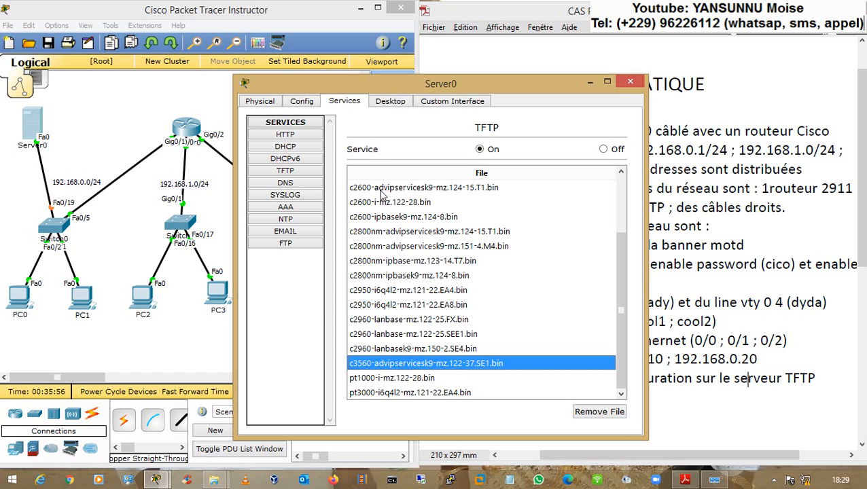
pyautogui.press('Up')
pyautogui.press('Up')
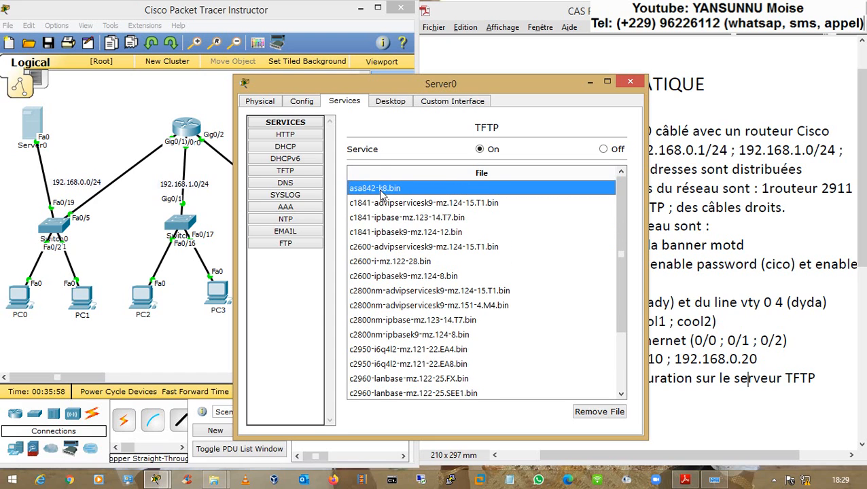
pyautogui.press('Down')
pyautogui.press('Down')
pyautogui.press('Down')
pyautogui.press('Down')
pyautogui.press('Down')
pyautogui.press('Down')
pyautogui.press('Down')
pyautogui.press('Down')
pyautogui.press('Down')
pyautogui.press('Down')
pyautogui.press('Down')
pyautogui.press('Down')
pyautogui.press('Down')
pyautogui.press('Down')
pyautogui.press('Down')
pyautogui.press('Down')
pyautogui.press('Down')
pyautogui.press('Down')
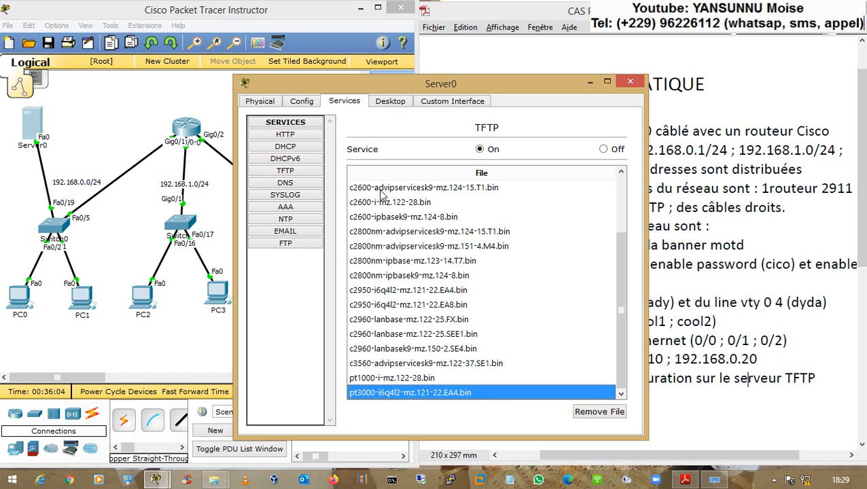
pyautogui.click(385, 231)
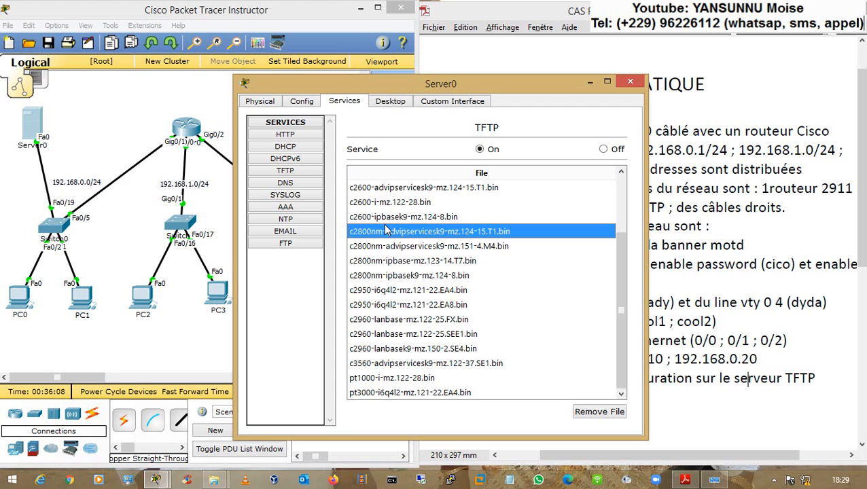
pyautogui.click(598, 412)
pyautogui.click(598, 412)
pyautogui.click(598, 412)
pyautogui.click(598, 412)
pyautogui.click(598, 411)
pyautogui.click(598, 412)
pyautogui.click(598, 411)
pyautogui.click(598, 412)
pyautogui.click(598, 412)
pyautogui.click(598, 412)
pyautogui.click(598, 411)
pyautogui.click(374, 190)
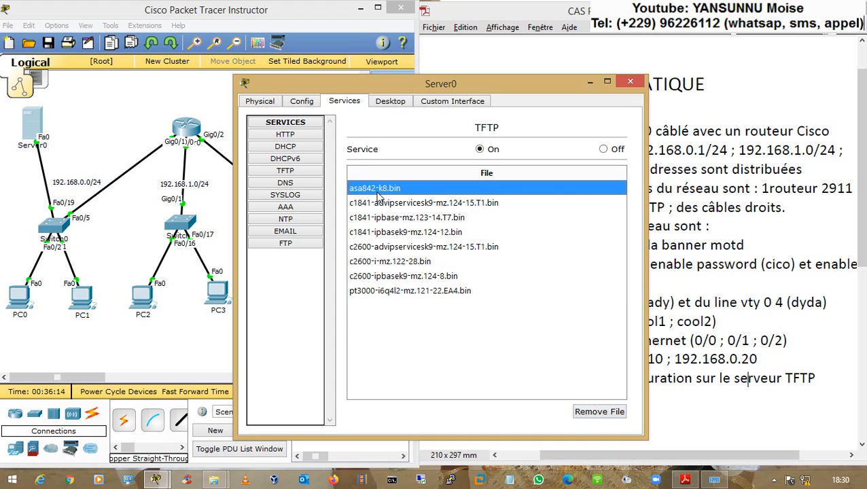
pyautogui.click(597, 413)
pyautogui.click(597, 413)
pyautogui.click(597, 413)
pyautogui.click(597, 412)
pyautogui.click(597, 412)
pyautogui.click(597, 413)
pyautogui.click(597, 412)
pyautogui.click(596, 412)
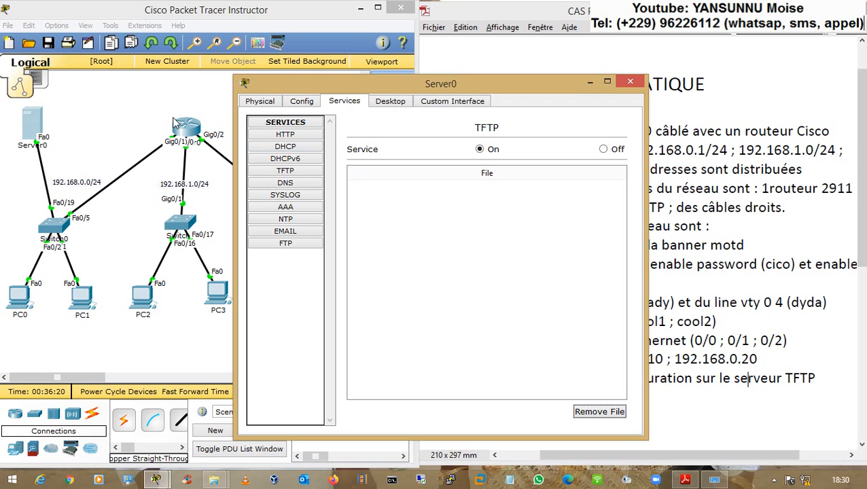
# - Add a 192.168.0.10/24 note just under Server0 on the diagram
pyautogui.click(102, 129)
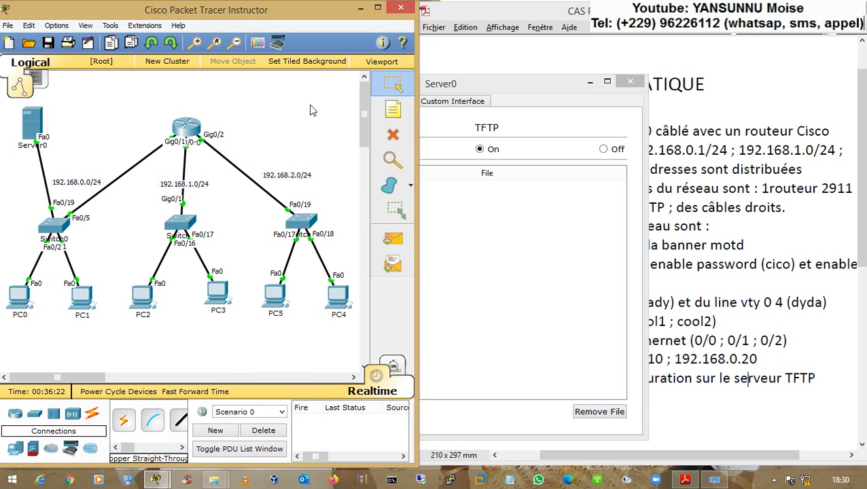
pyautogui.click(393, 109)
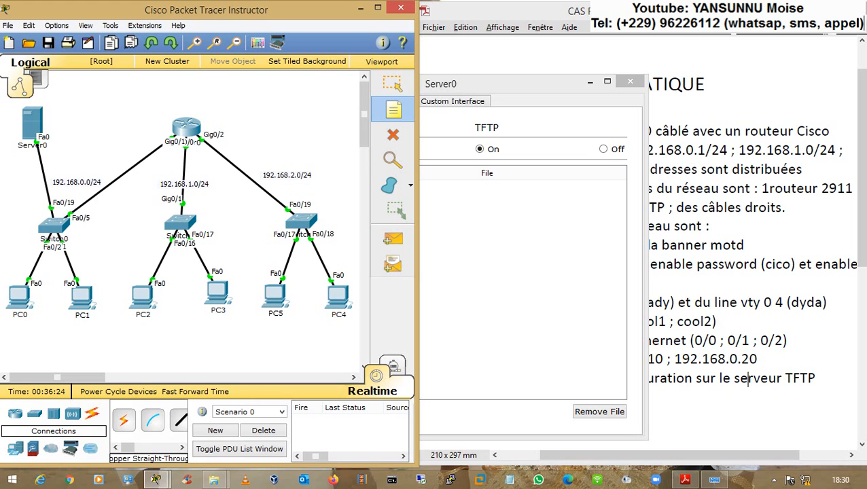
pyautogui.click(8, 163)
pyautogui.write('192.16')
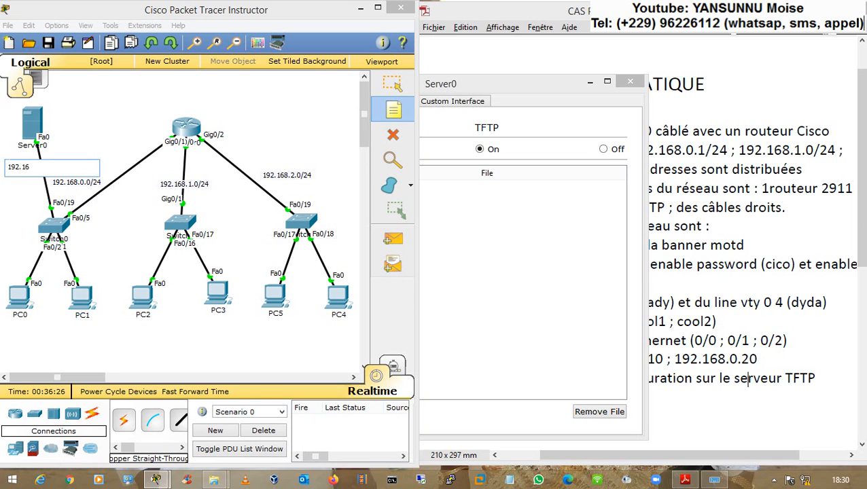
pyautogui.write('8.0.10/24')
pyautogui.press('Escape')
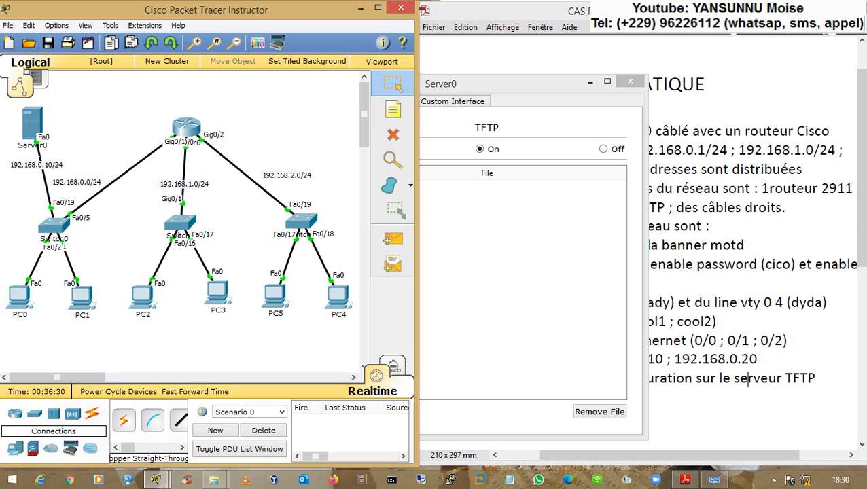
pyautogui.click(27, 171)
pyautogui.moveTo(26, 171); pyautogui.dragTo(23, 165)
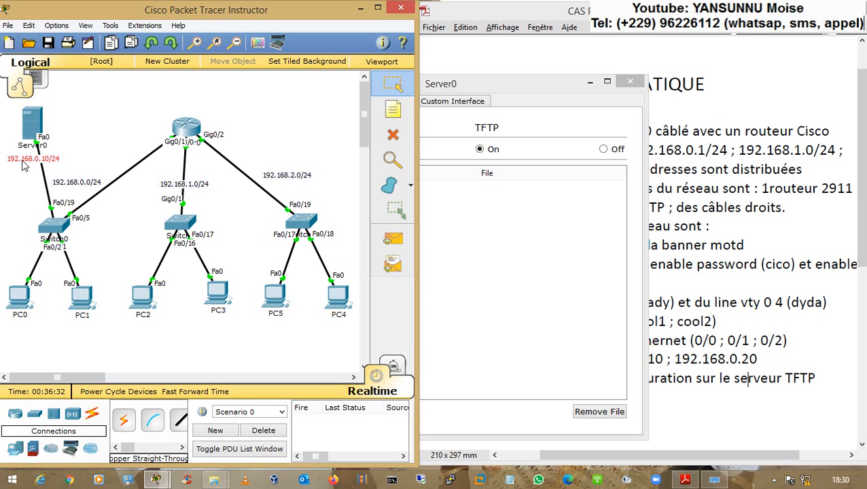
# - Change Server0's display name to Serveur-TFTP and close its settings window
pyautogui.click(31, 121)
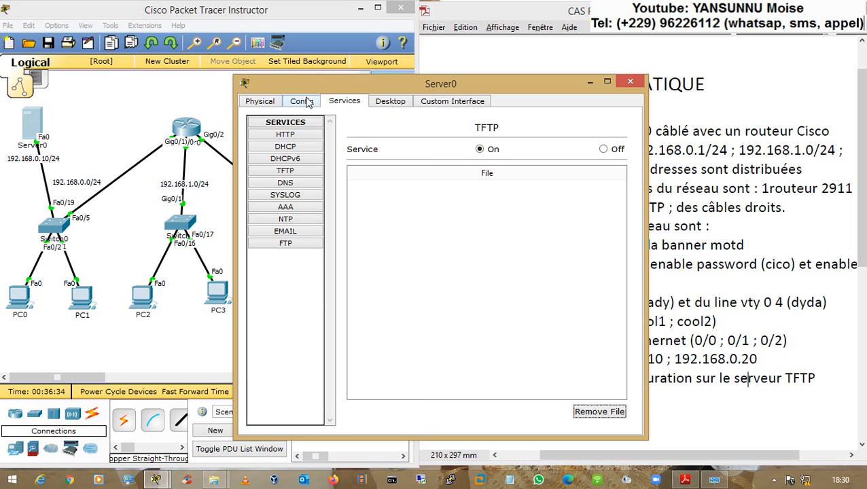
pyautogui.click(306, 102)
pyautogui.click(480, 149)
pyautogui.press('BackSpace')
pyautogui.press('BackSpace')
pyautogui.press('BackSpace')
pyautogui.write('eur-')
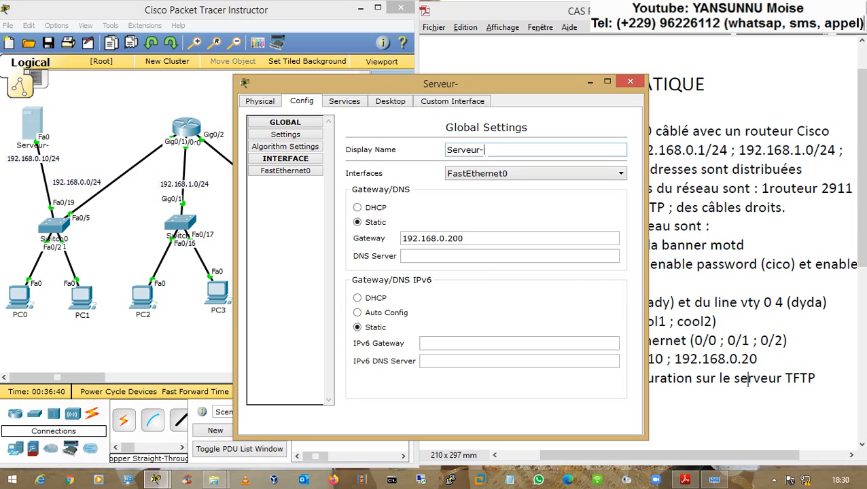
pyautogui.write('TF')
pyautogui.write('TP')
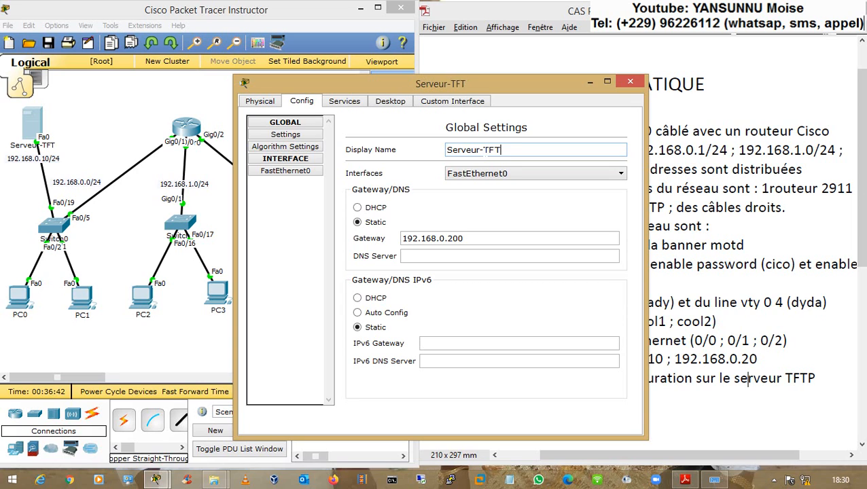
pyautogui.click(630, 82)
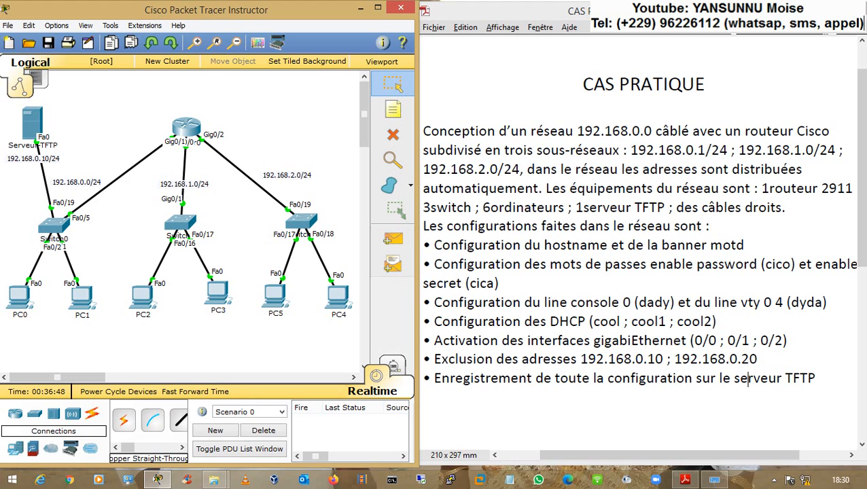
# - Highlight the exercise's TFTP-saving bullet, then bring up Router0's command line
pyautogui.moveTo(435, 379); pyautogui.dragTo(692, 379)
pyautogui.moveTo(749, 378); pyautogui.dragTo(816, 379)
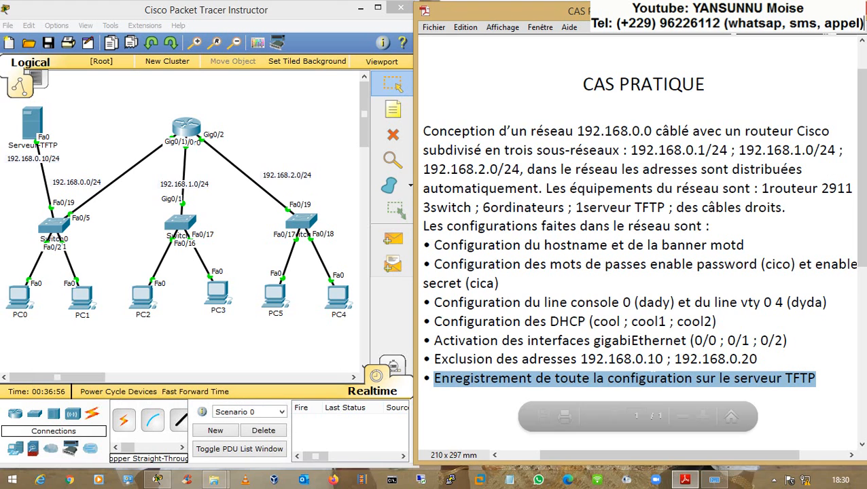
pyautogui.click(612, 382)
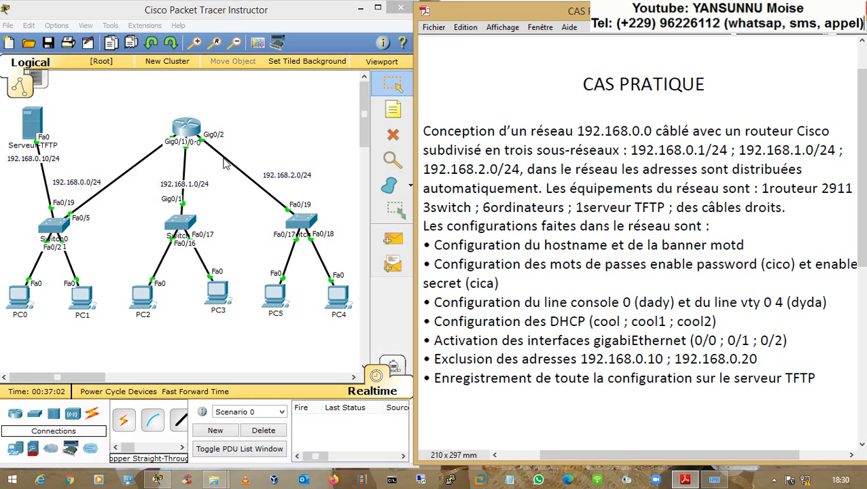
pyautogui.click(174, 131)
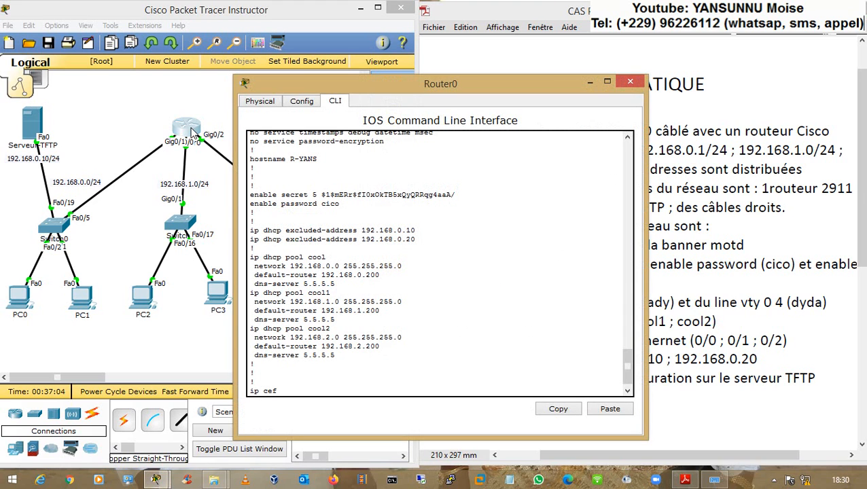
# - Issue copy running-config tftp in Router0's CLI
pyautogui.moveTo(269, 87); pyautogui.dragTo(429, 68)
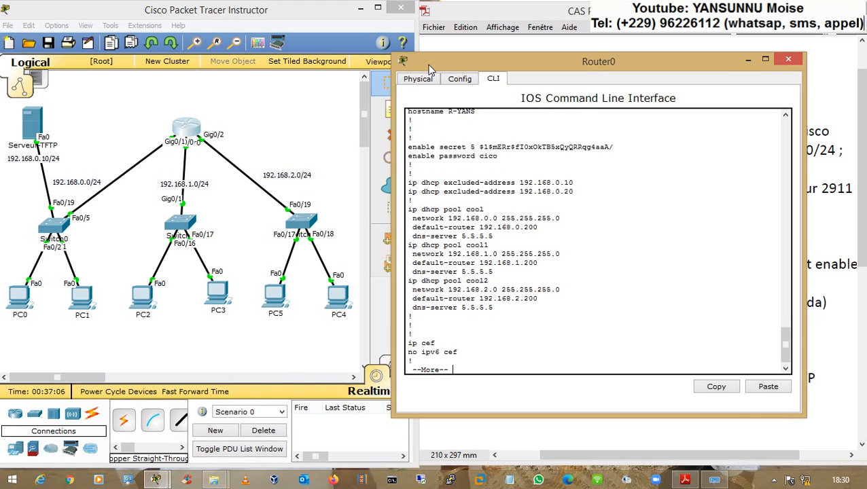
pyautogui.press('q')
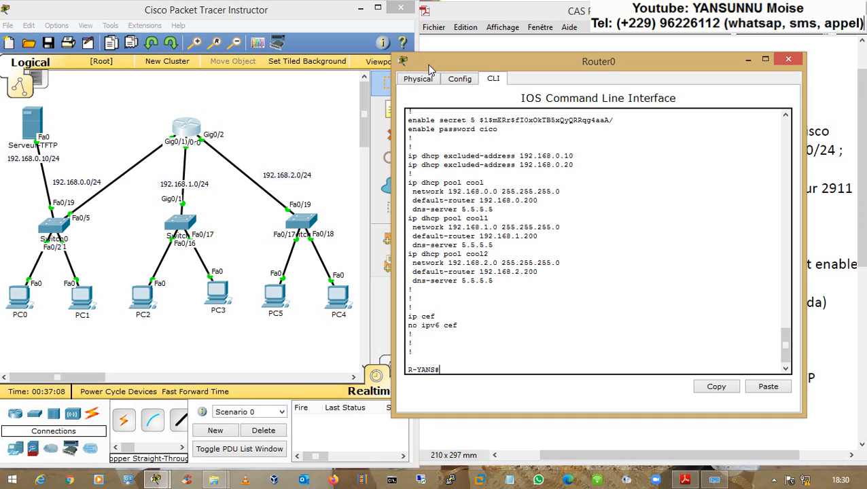
pyautogui.press('Return')
pyautogui.press('Return')
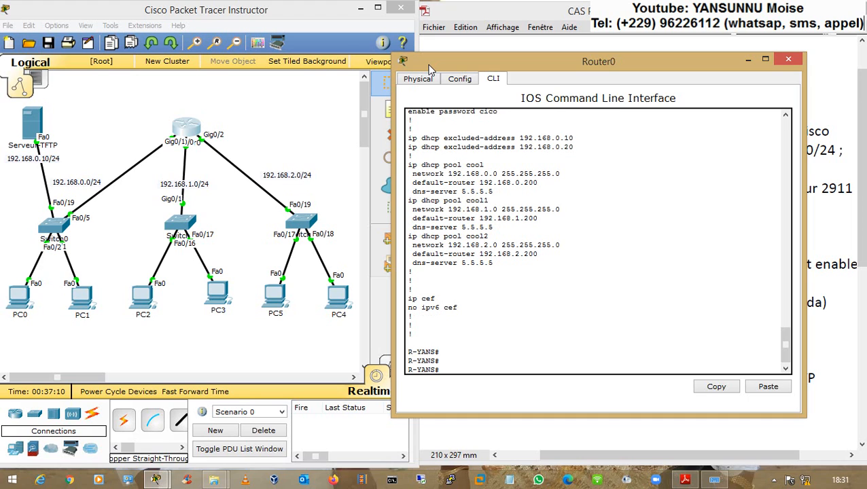
pyautogui.write('COPY RUN')
pyautogui.press('Tab')
pyautogui.write('T')
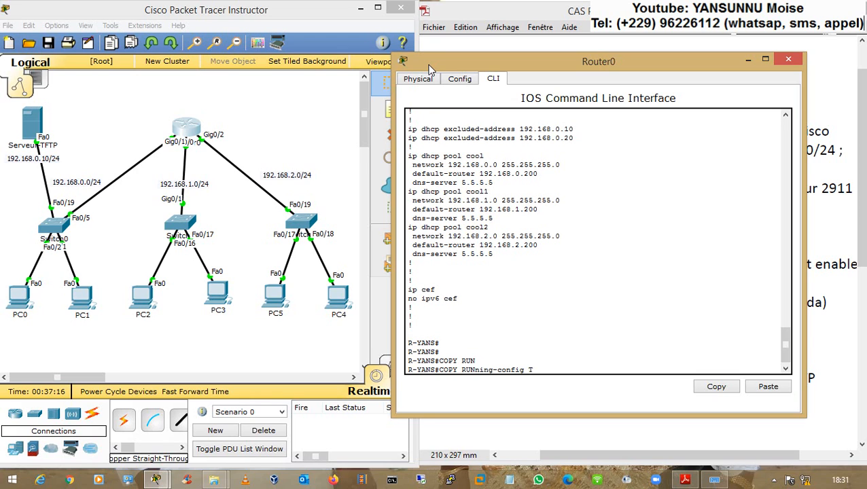
pyautogui.write('FTP')
pyautogui.press('Return')
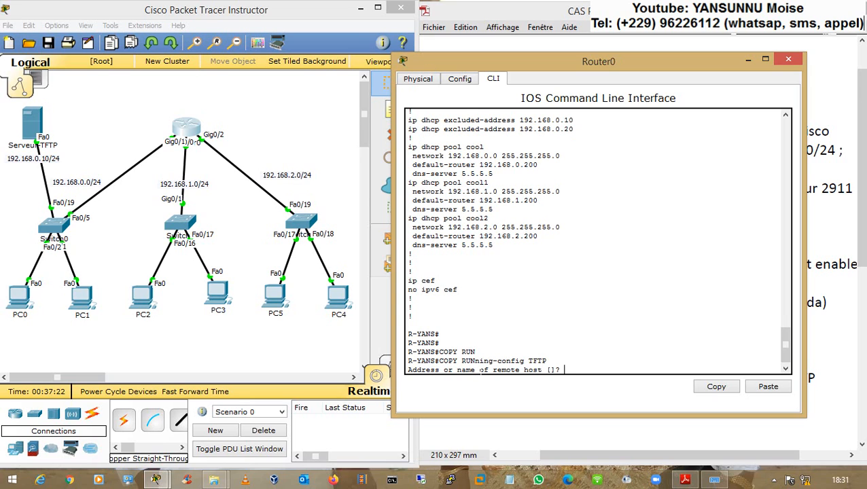
# - Give remote host 192.168.0.10 and destination file CONFIGURATION R-YANS, completing the 1279-byte transfer
pyautogui.moveTo(502, 370); pyautogui.dragTo(537, 370)
pyautogui.click(563, 371)
pyautogui.write('192.168.0.10')
pyautogui.press('Return')
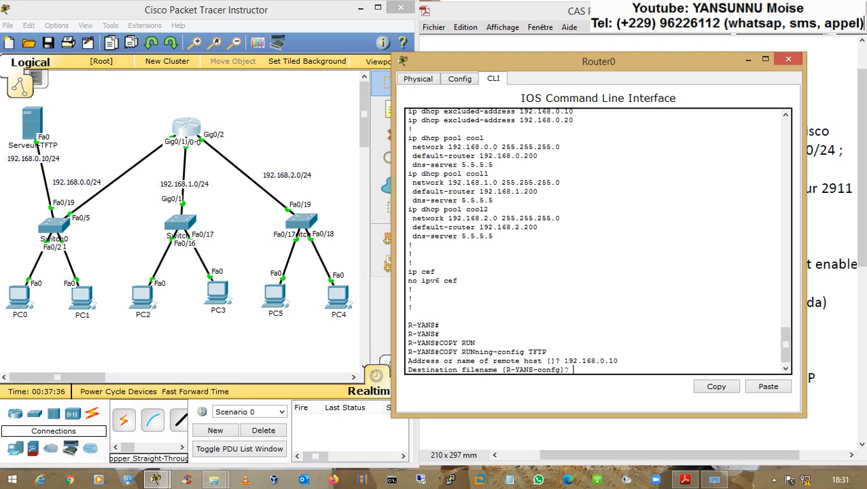
pyautogui.write('CONFIGURATION RO')
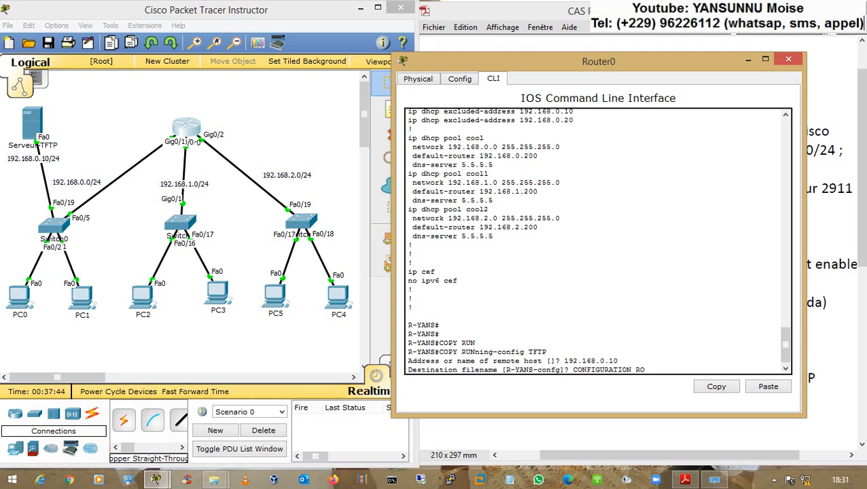
pyautogui.write('UTEUR')
pyautogui.press('BackSpace')
pyautogui.press('BackSpace')
pyautogui.press('BackSpace')
pyautogui.press('BackSpace')
pyautogui.press('BackSpace')
pyautogui.write('-YANS')
pyautogui.press('Return')
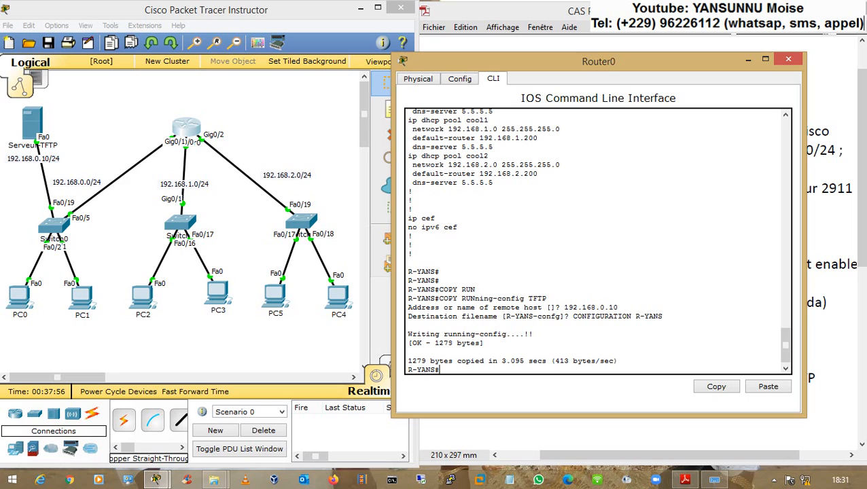
pyautogui.moveTo(408, 342); pyautogui.dragTo(471, 334)
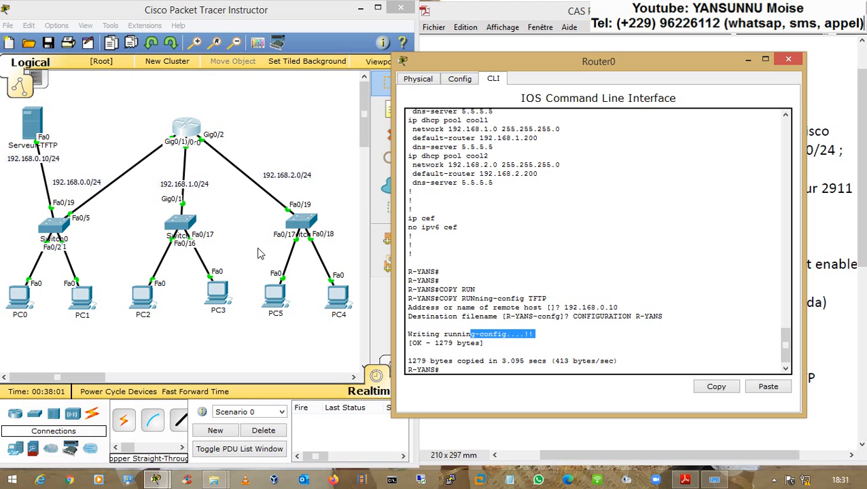
# - Confirm CONFIGURATION R-YANS appears in the TFTP server's file list
pyautogui.click(62, 132)
pyautogui.click(30, 126)
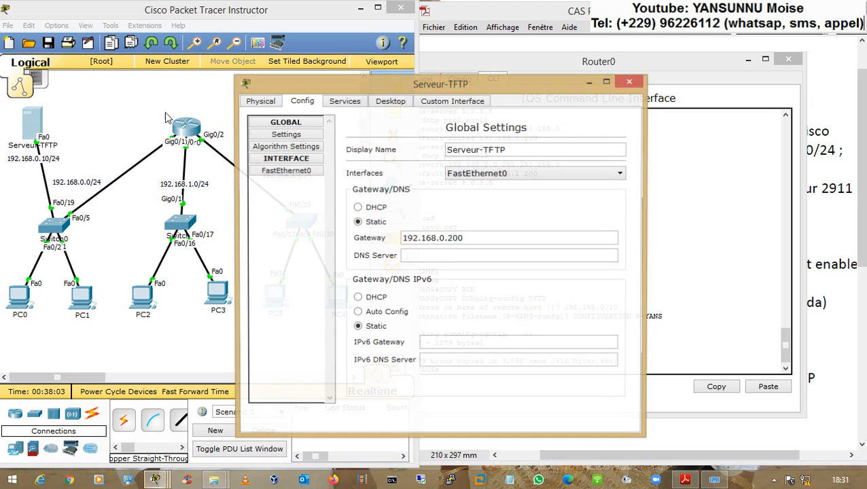
pyautogui.click(355, 104)
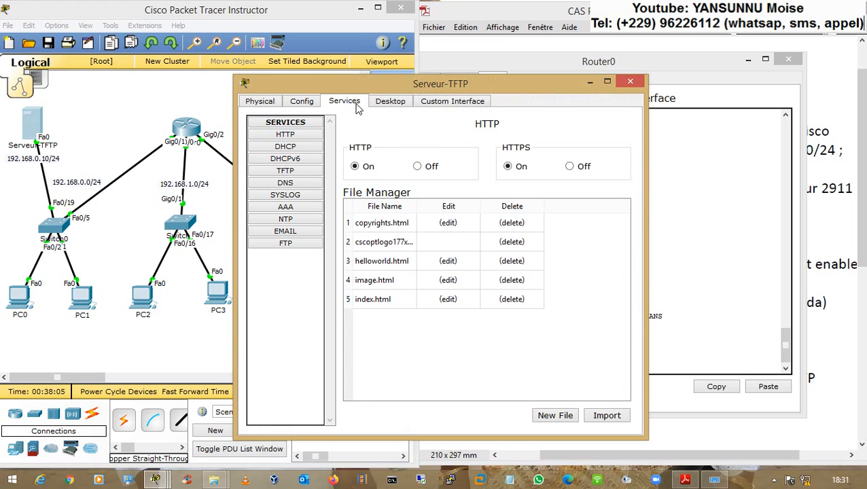
pyautogui.click(285, 171)
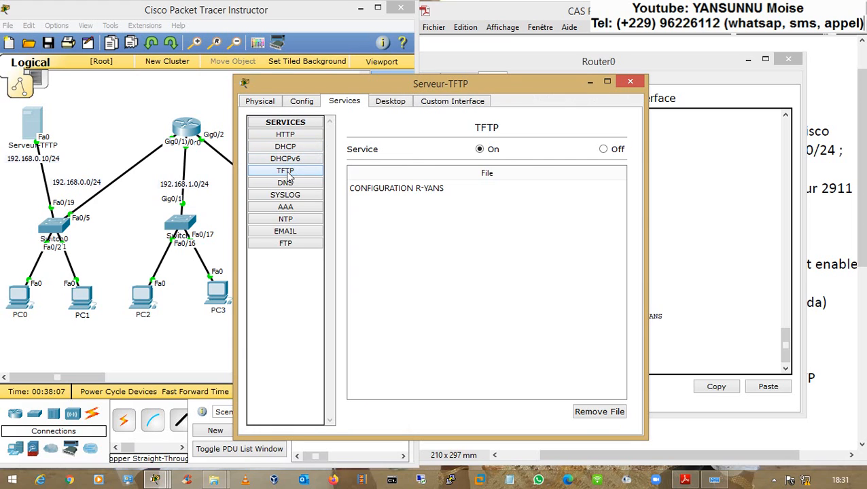
pyautogui.click(352, 190)
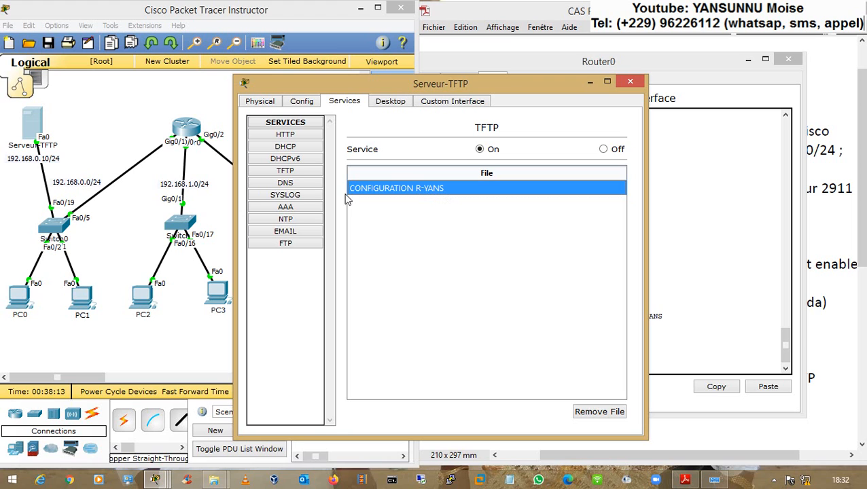
# - Ping 192.168.0.10 from Router0's CLI and reopen the TFTP server window
pyautogui.click(194, 159)
pyautogui.click(190, 129)
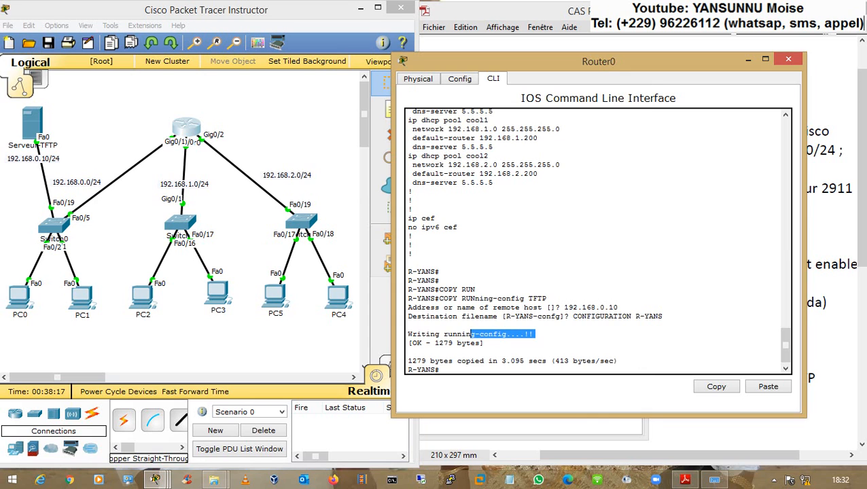
pyautogui.press('Return')
pyautogui.press('Return')
pyautogui.press('Return')
pyautogui.press('Return')
pyautogui.press('Return')
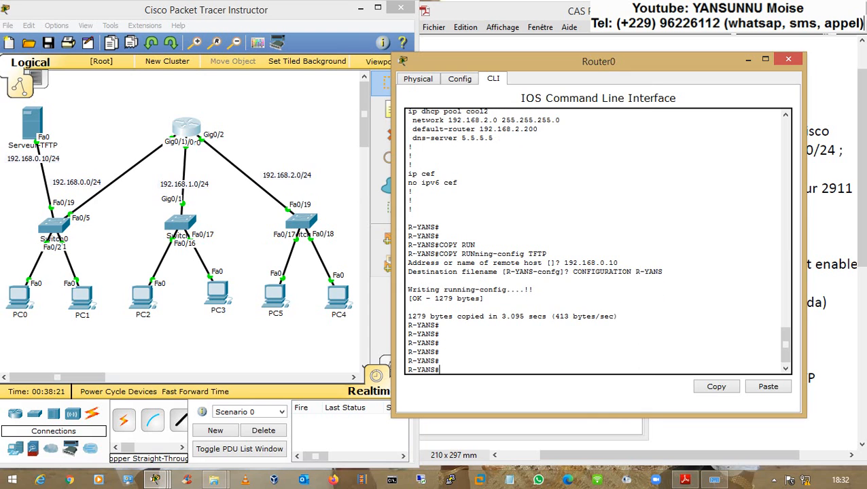
pyautogui.write('PING 192.168.0.10')
pyautogui.press('Return')
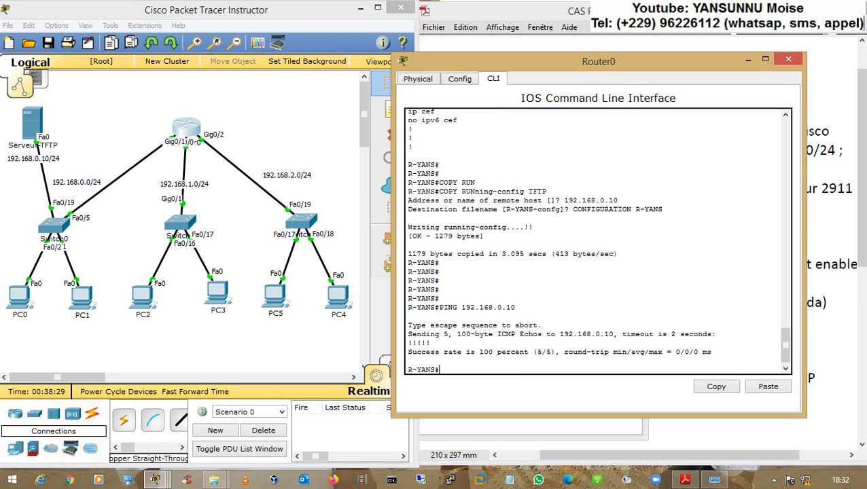
pyautogui.click(45, 126)
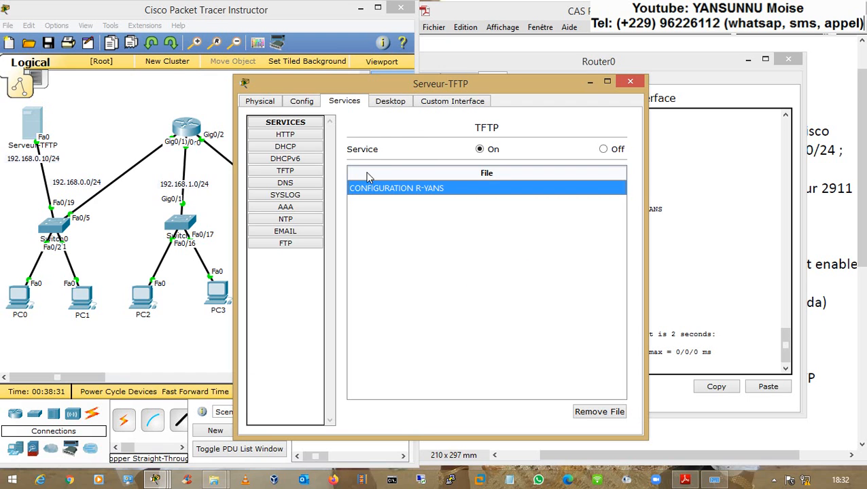
# - Ping 192.168.0.200 from Serveur-TFTP's command prompt
pyautogui.click(390, 101)
pyautogui.click(283, 156)
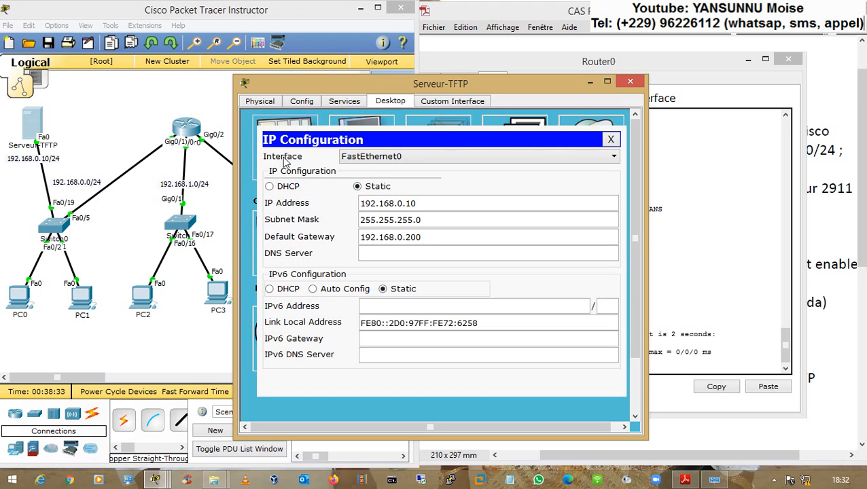
pyautogui.click(611, 139)
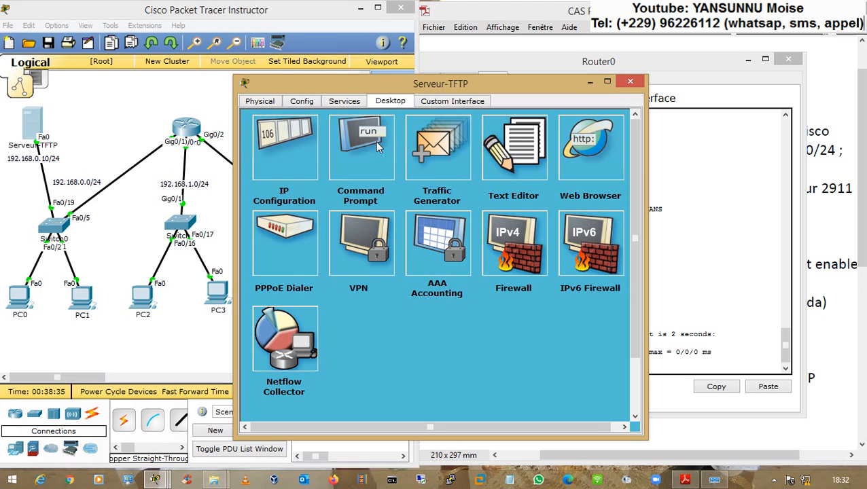
pyautogui.click(375, 142)
pyautogui.write('PING 192.168.0.200')
pyautogui.press('Return')
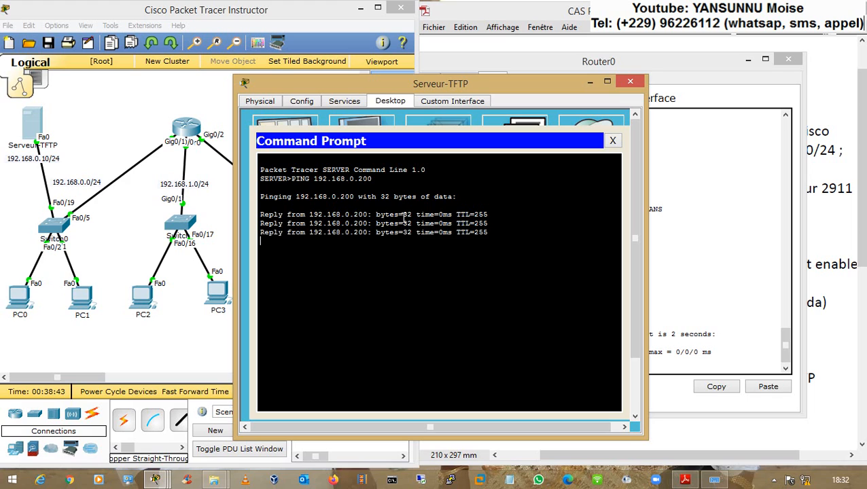
# - Ping 192.168.1.200 and 192.168.2.200 from the server, then close its window
pyautogui.press('Up')
pyautogui.press('Left')
pyautogui.press('Left')
pyautogui.press('Left')
pyautogui.press('Left')
pyautogui.press('BackSpace')
pyautogui.write('1')
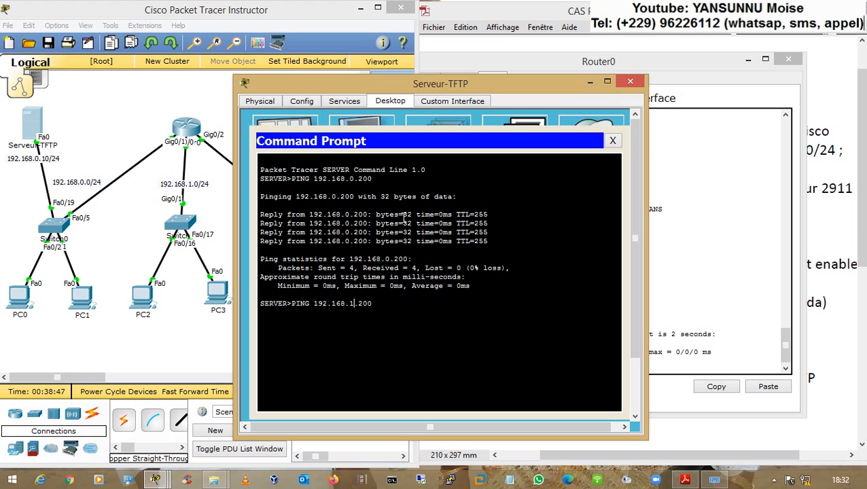
pyautogui.press('Return')
pyautogui.hotkey('ctrl', 'c')
pyautogui.press('Up')
pyautogui.press('Left')
pyautogui.press('Left')
pyautogui.press('Left')
pyautogui.press('Left')
pyautogui.press('BackSpace')
pyautogui.write('2')
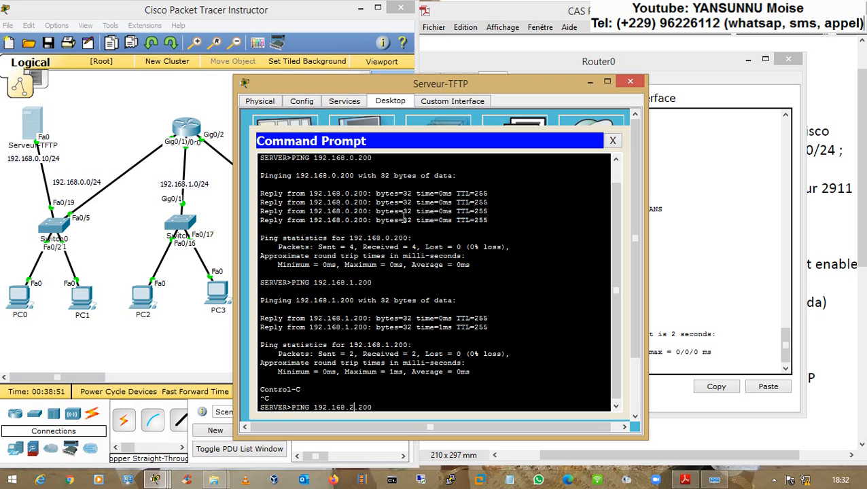
pyautogui.press('Return')
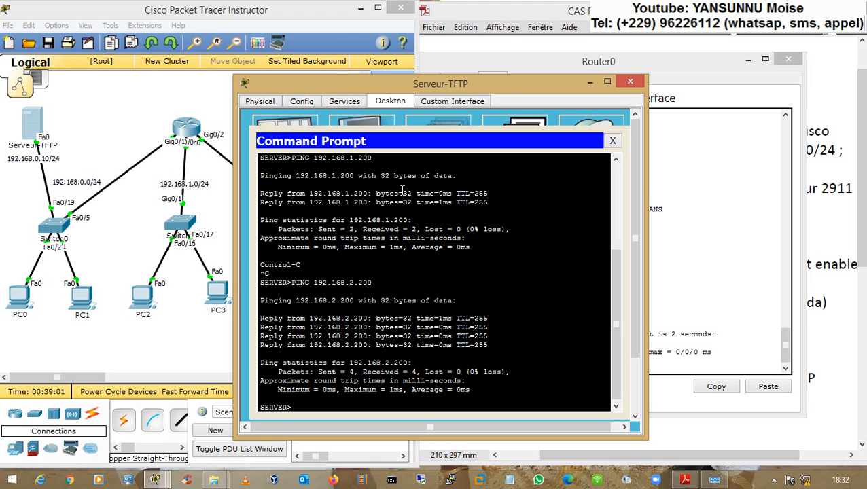
pyautogui.click(630, 82)
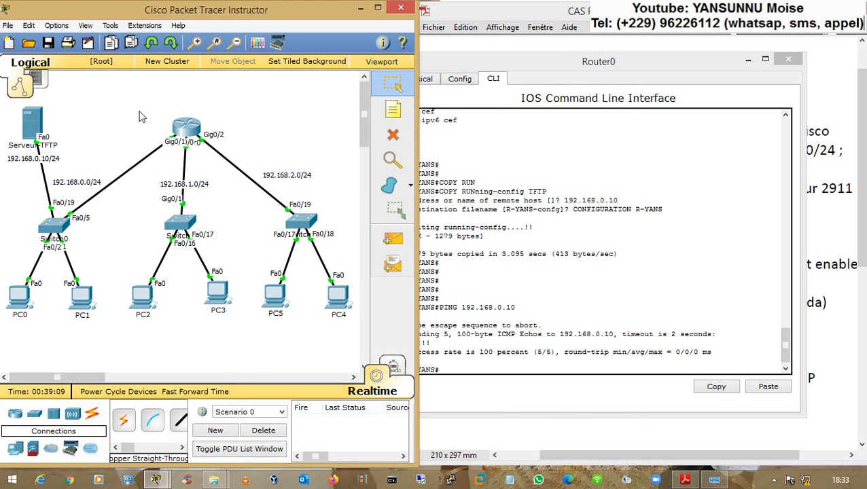
# - Marquee-select and deselect the router on the topology canvas
pyautogui.moveTo(138, 111); pyautogui.dragTo(214, 164)
pyautogui.click(214, 168)
pyautogui.moveTo(143, 104); pyautogui.dragTo(199, 135)
pyautogui.moveTo(164, 114); pyautogui.dragTo(223, 175)
pyautogui.moveTo(13, 113); pyautogui.dragTo(76, 152)
# - Bring the CAS PRATIQUE exercise sheet back to the front
pyautogui.click(836, 265)
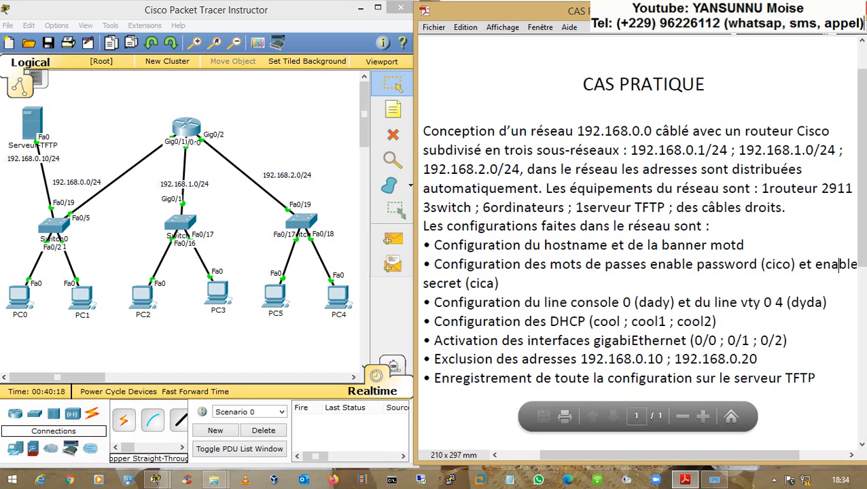
pyautogui.scroll(-1, 862, 239)
pyautogui.scroll(1, 863, 242)
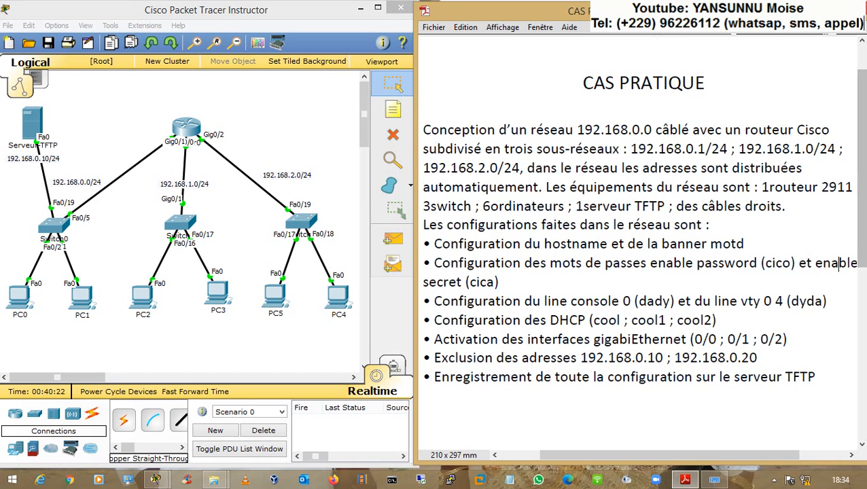